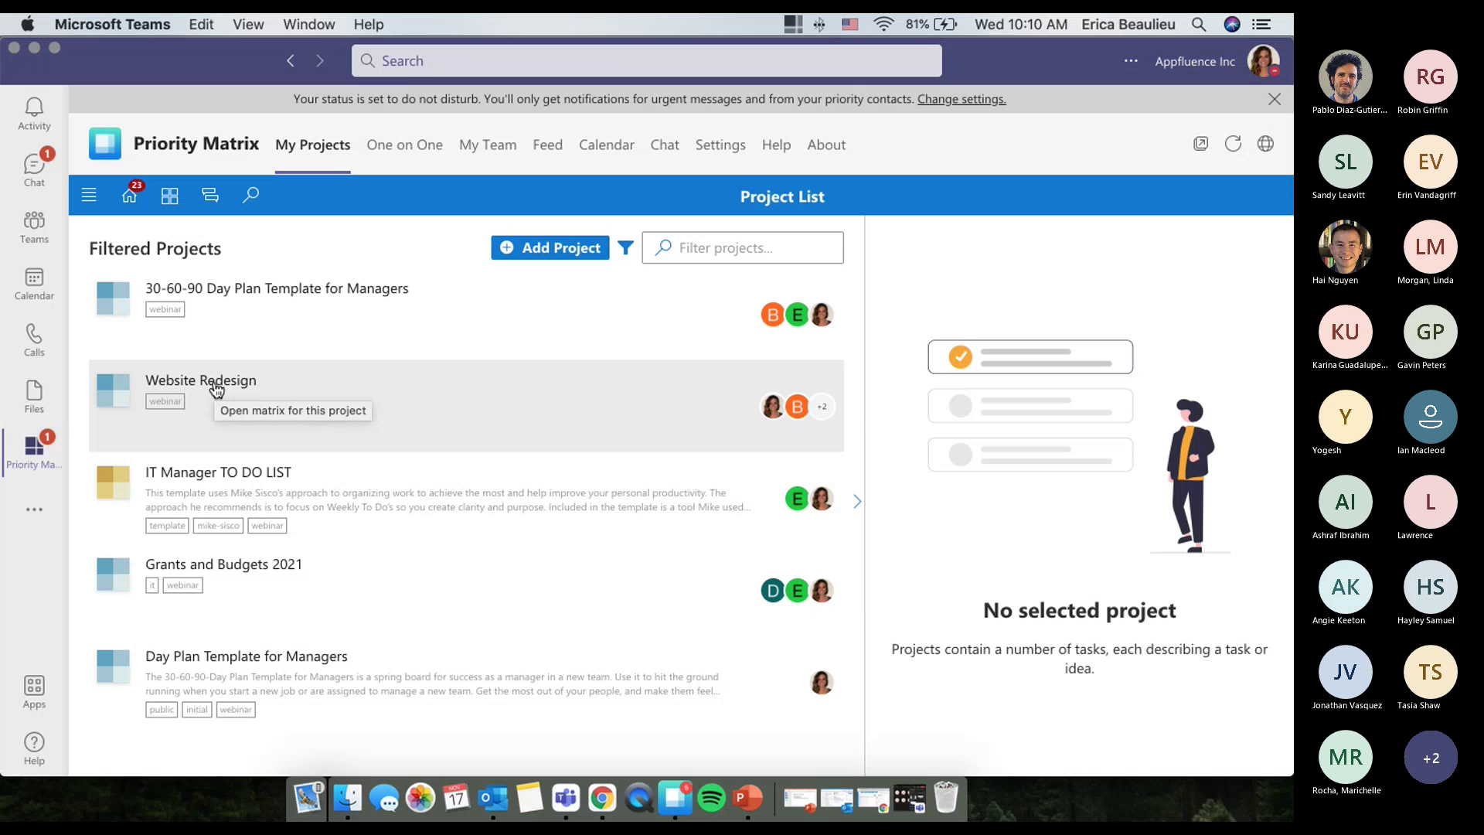
Step: Open the Website Redesign project and rename its Postponed quadrant as "Emails/notes"
left_click(216, 388)
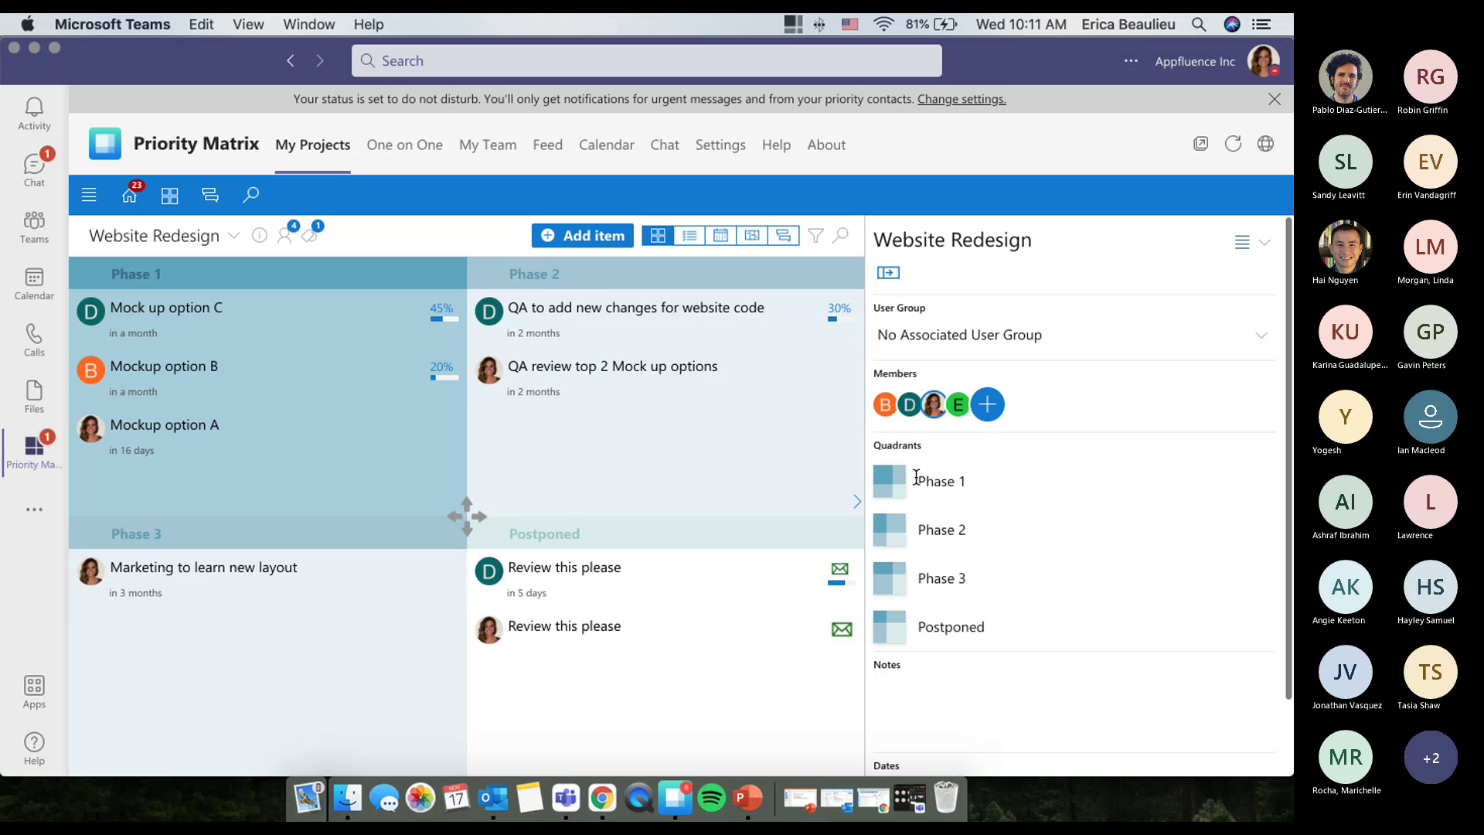
left_click_drag(916, 481, 995, 483)
left_click(996, 482)
double_click(939, 627)
type("Emails?")
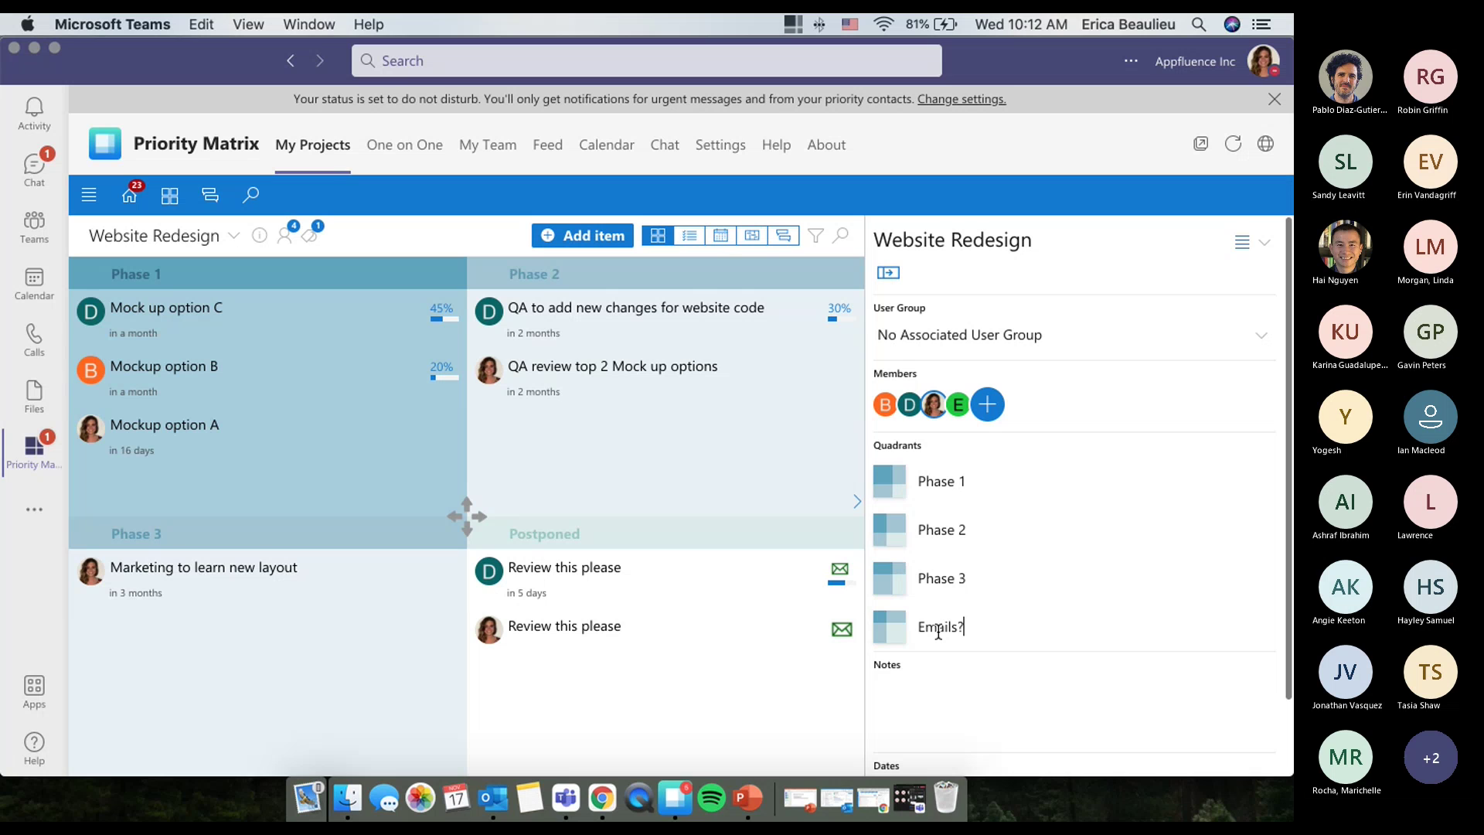
key("BackSpace")
type("/notes")
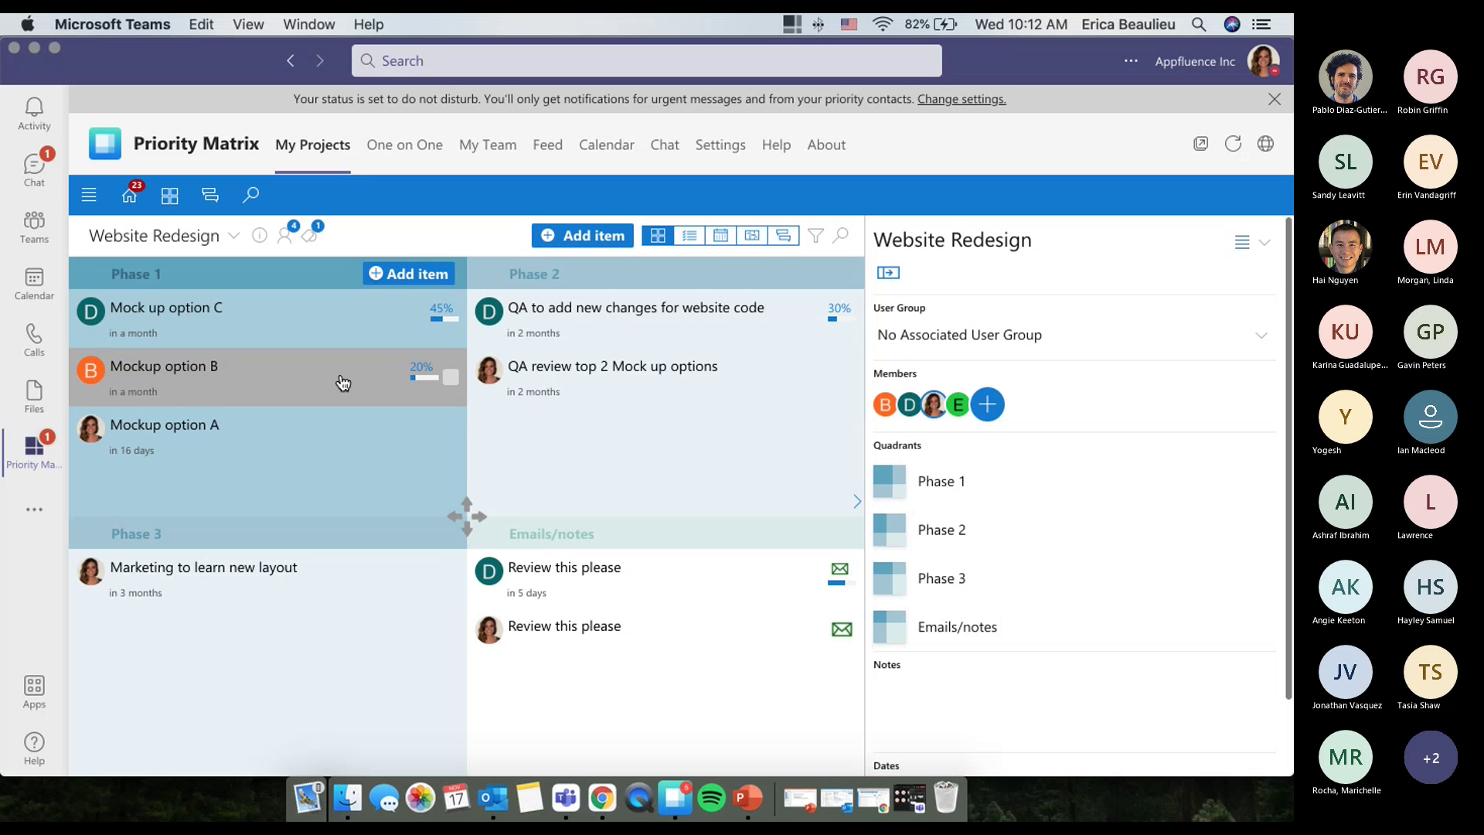
Step: Open the Mockup option A item in Phase 1, check its start and due dates, and set its progress to 70%
left_click(290, 454)
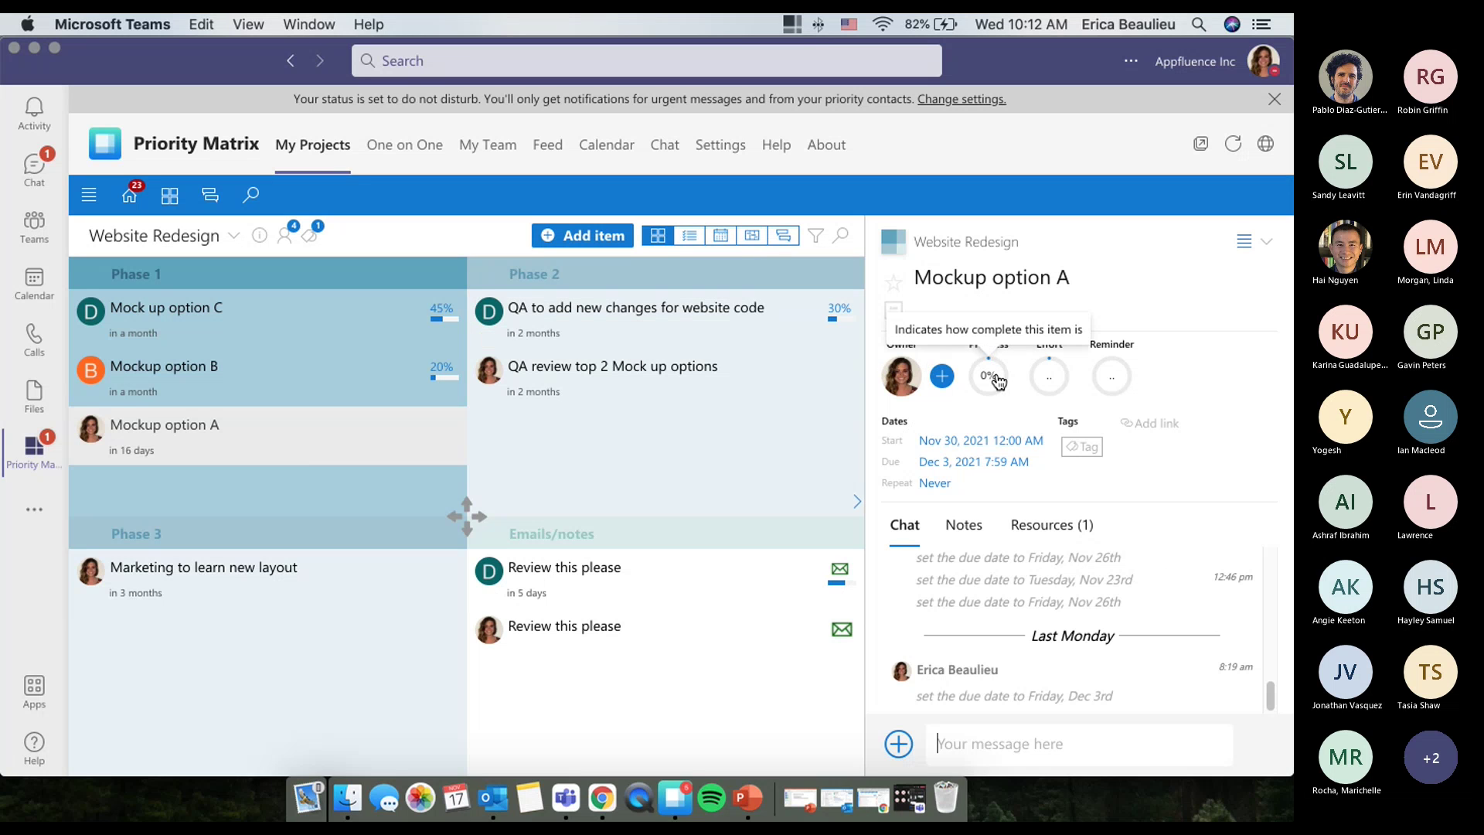
left_click(936, 464)
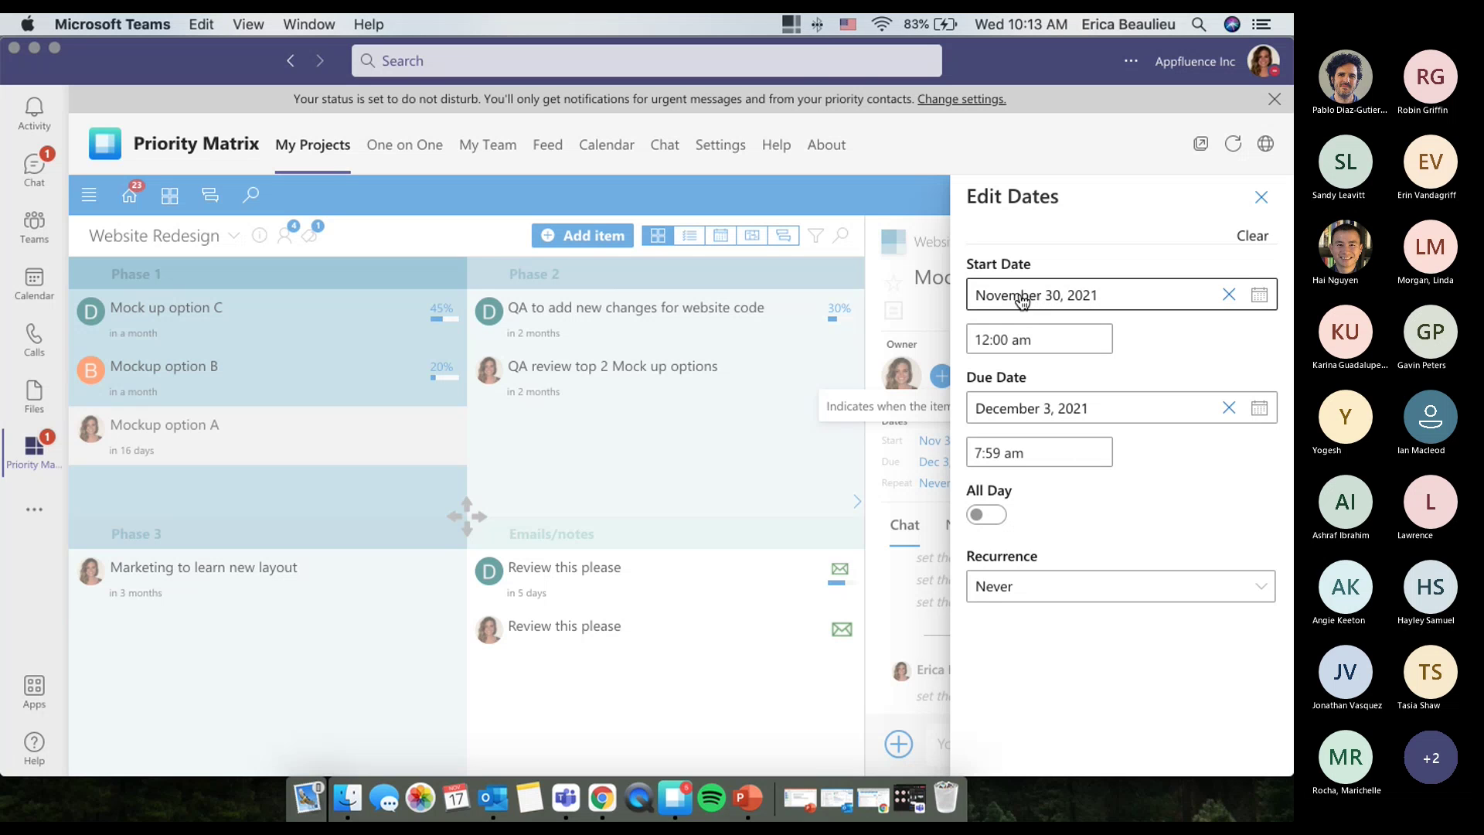
left_click(1260, 198)
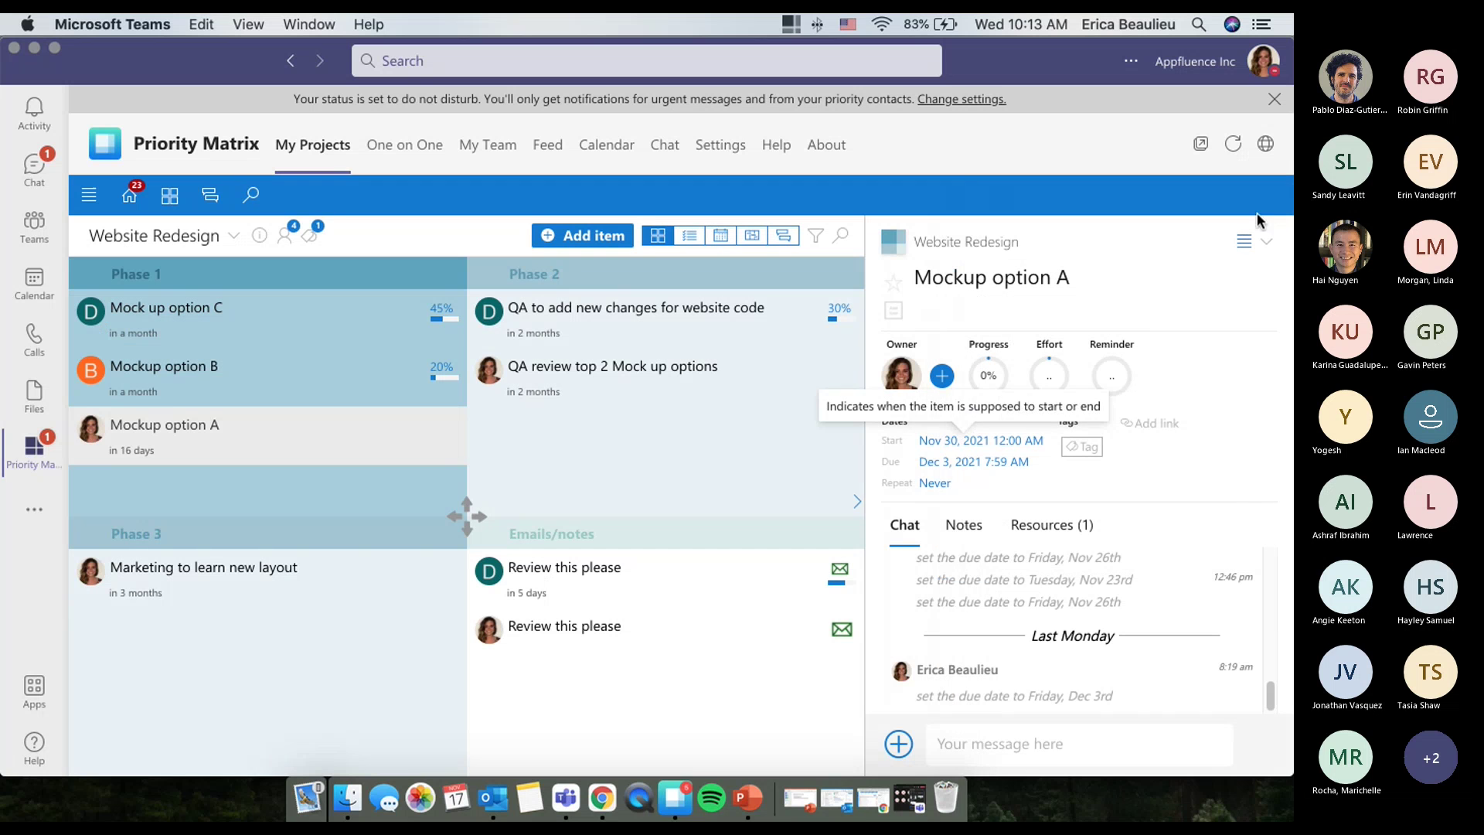
left_click(987, 378)
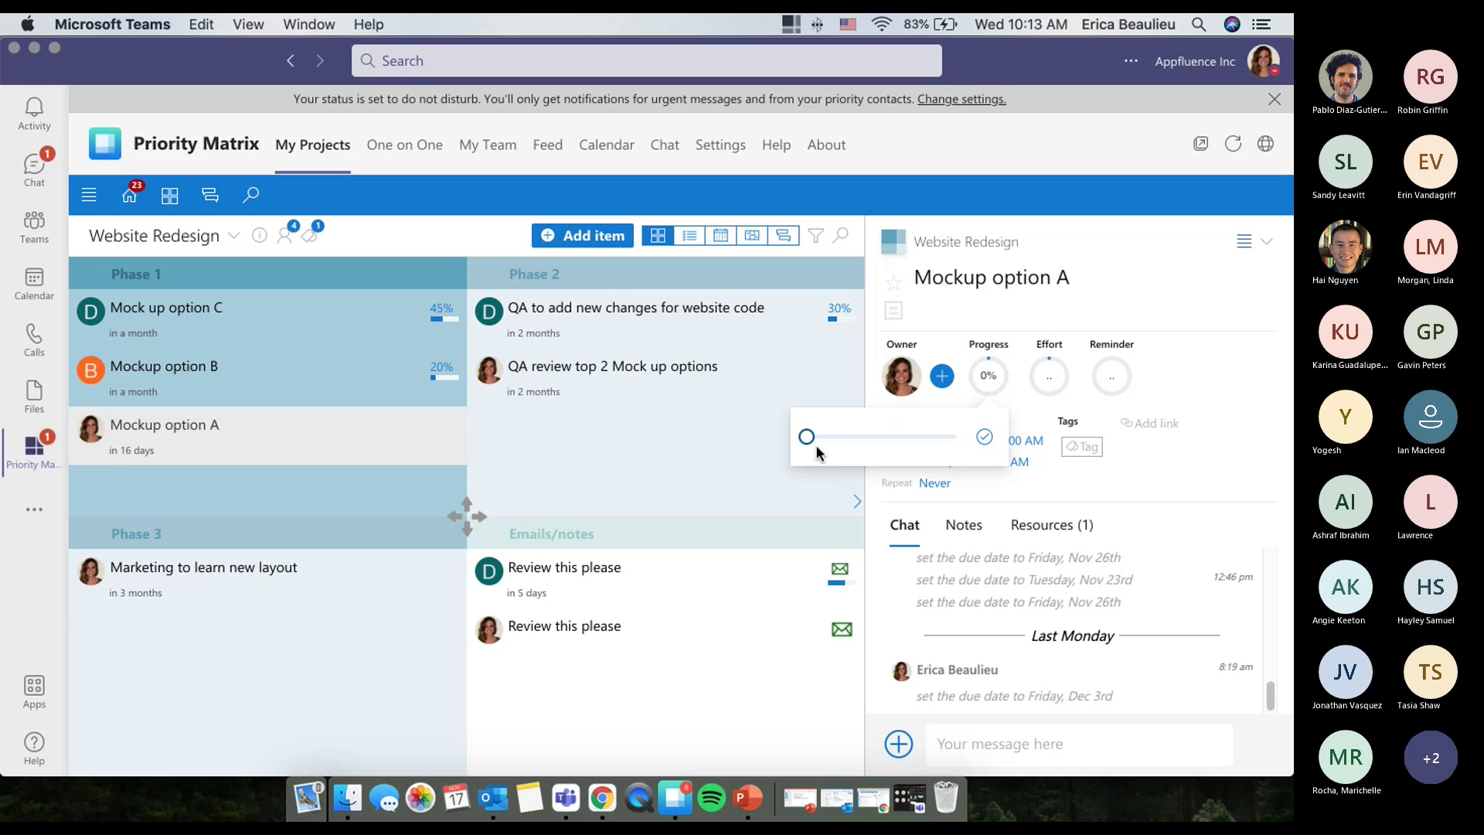
left_click_drag(809, 439, 913, 438)
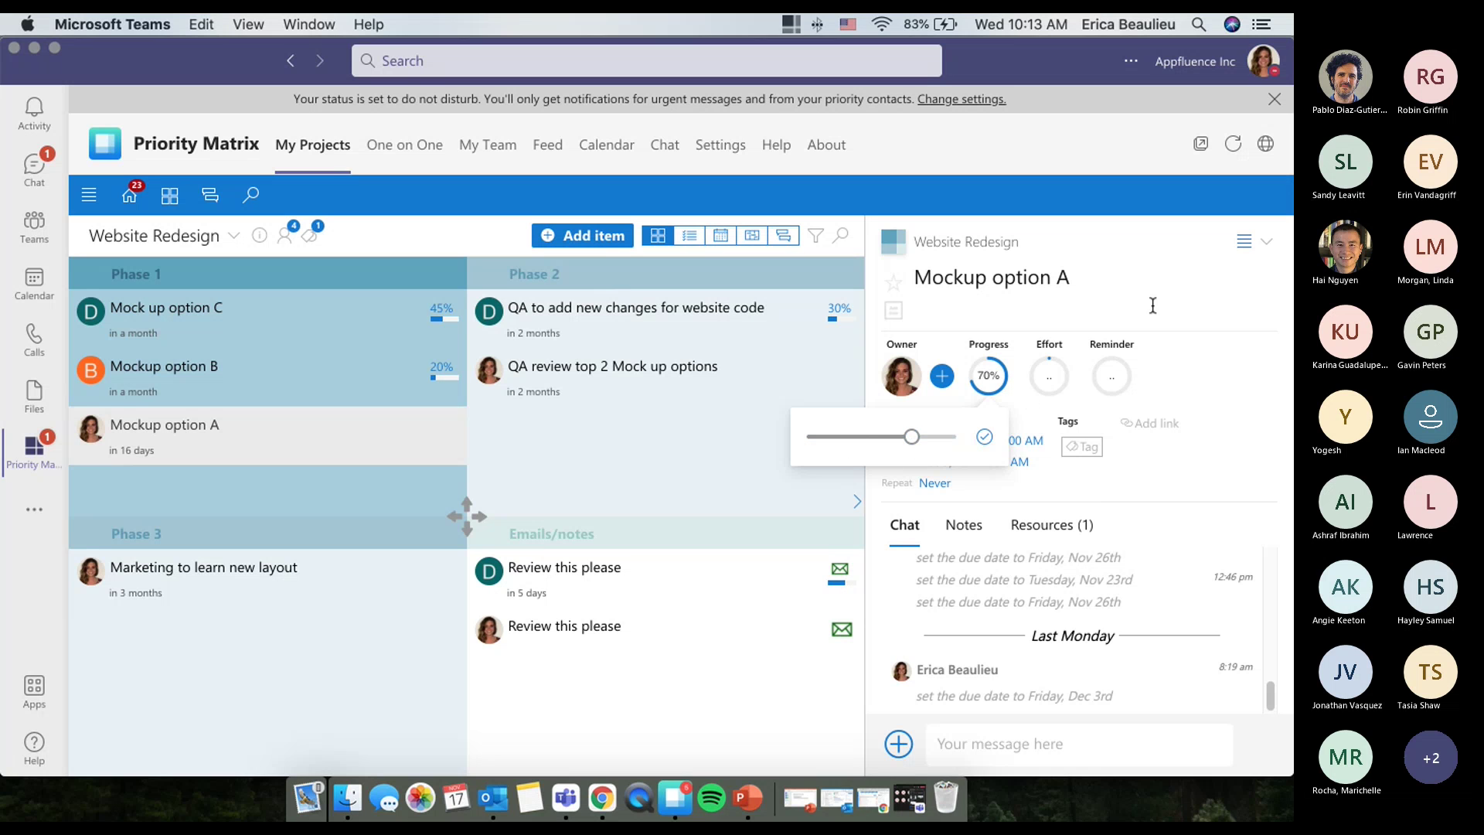
left_click(1151, 309)
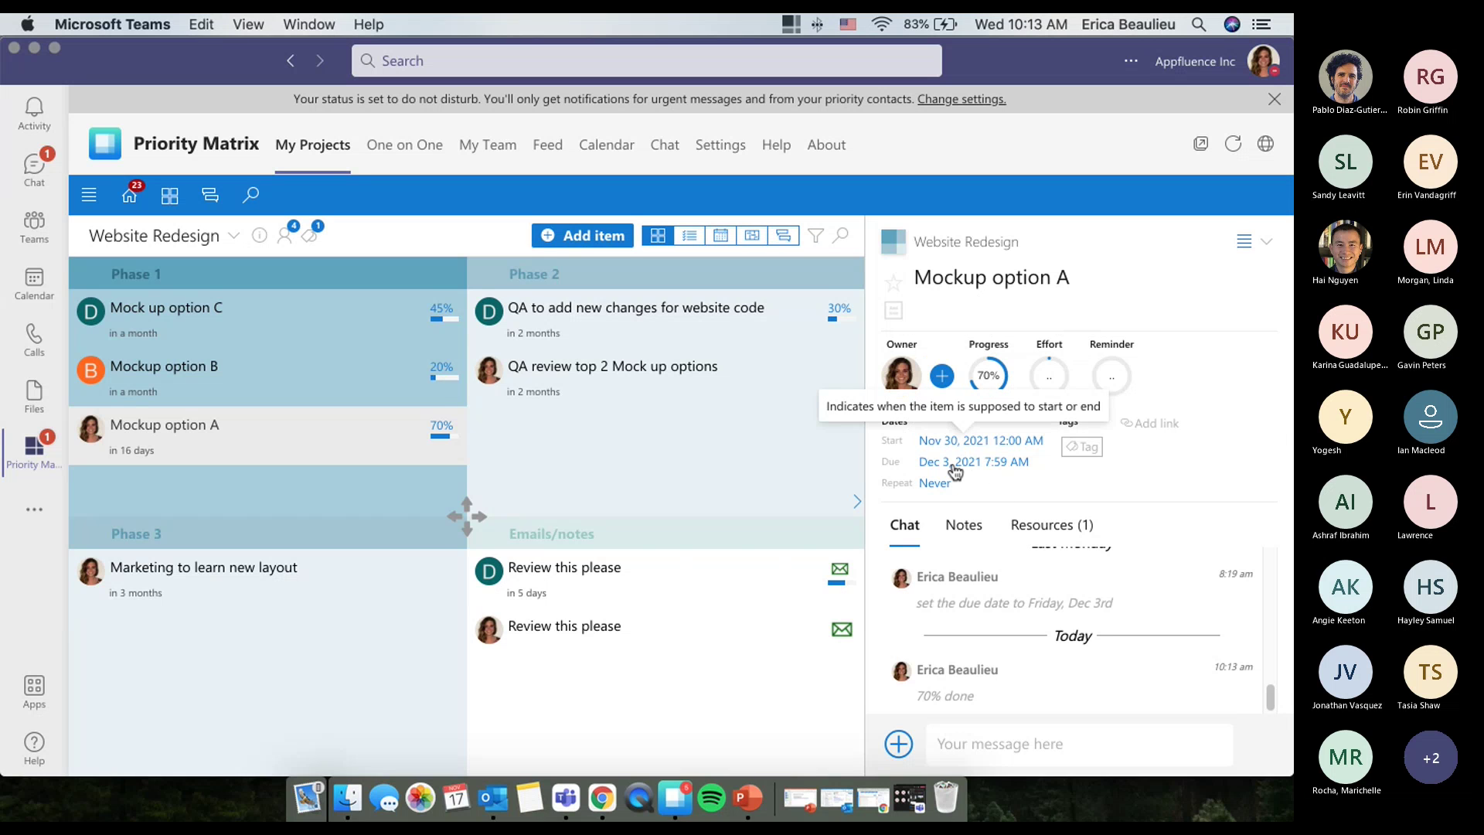
Step: Add a checklist with "task 1" and "task 2" to the notes of Mockup option A and tick off task 1
left_click(960, 524)
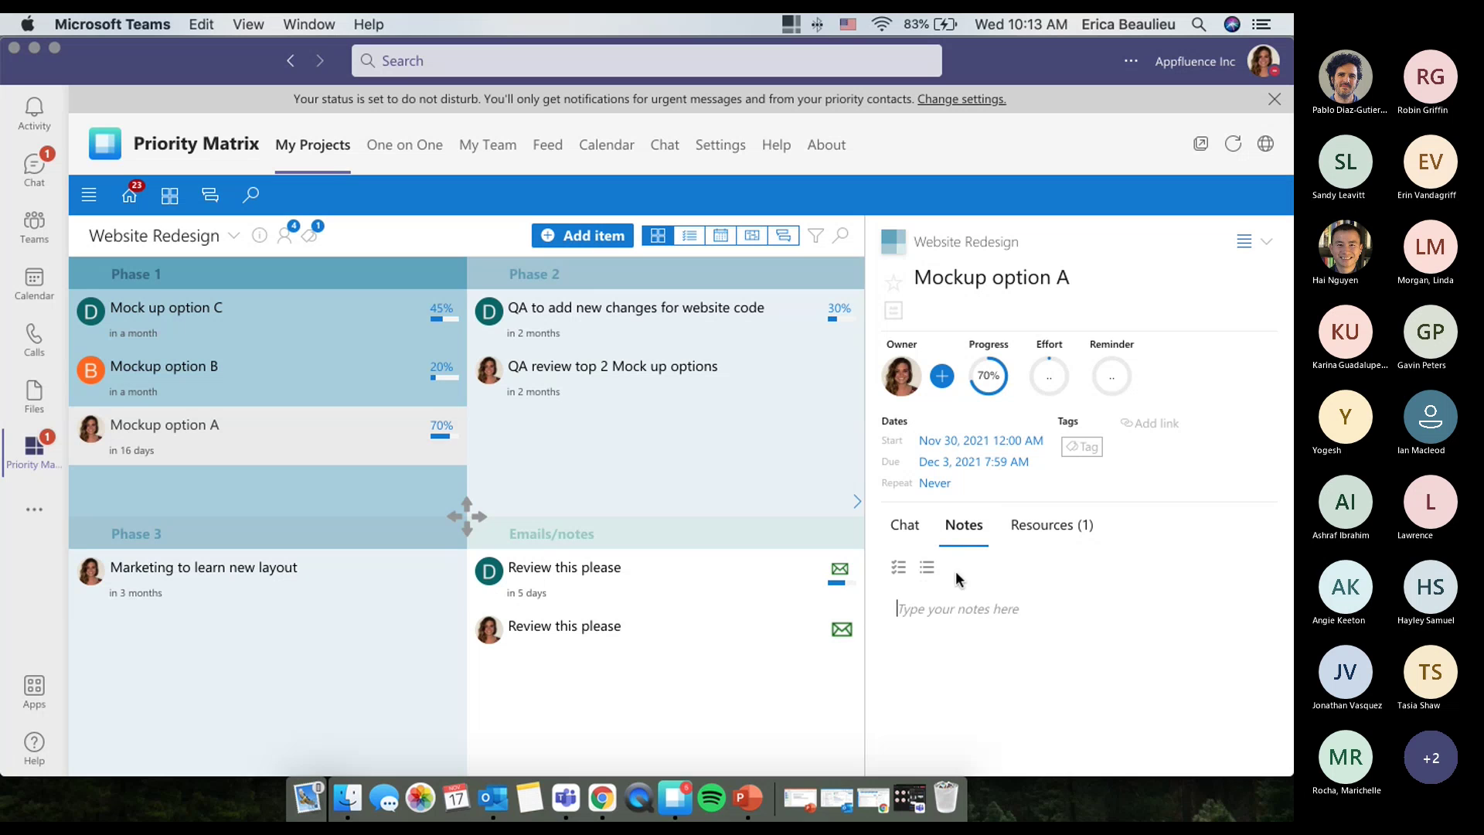
left_click(898, 572)
type("ts")
key("BackSpace")
key("BackSpace")
type("task 1")
key("Return")
type("task 2")
key("Return")
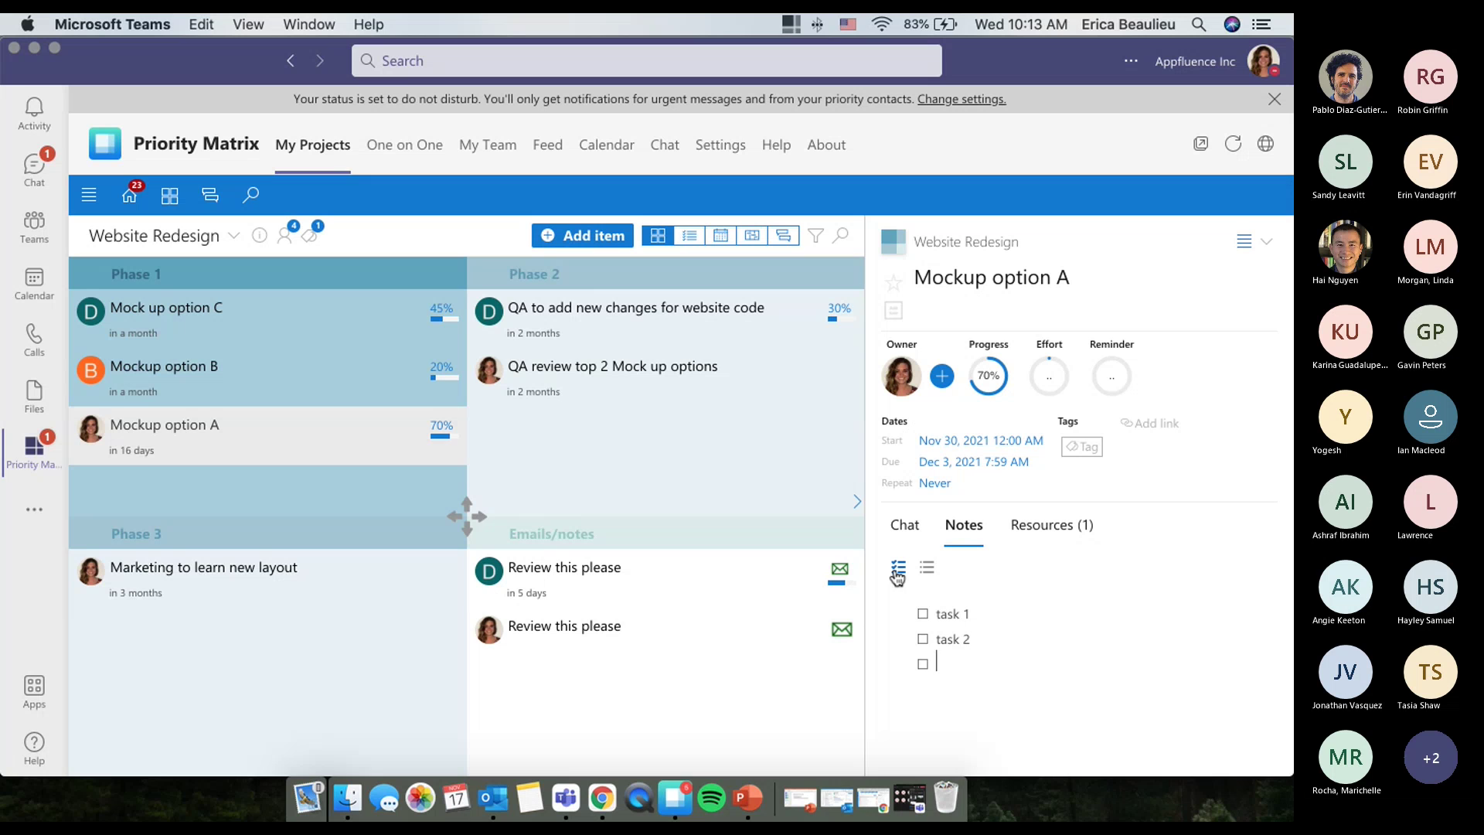
left_click(922, 613)
left_click(912, 537)
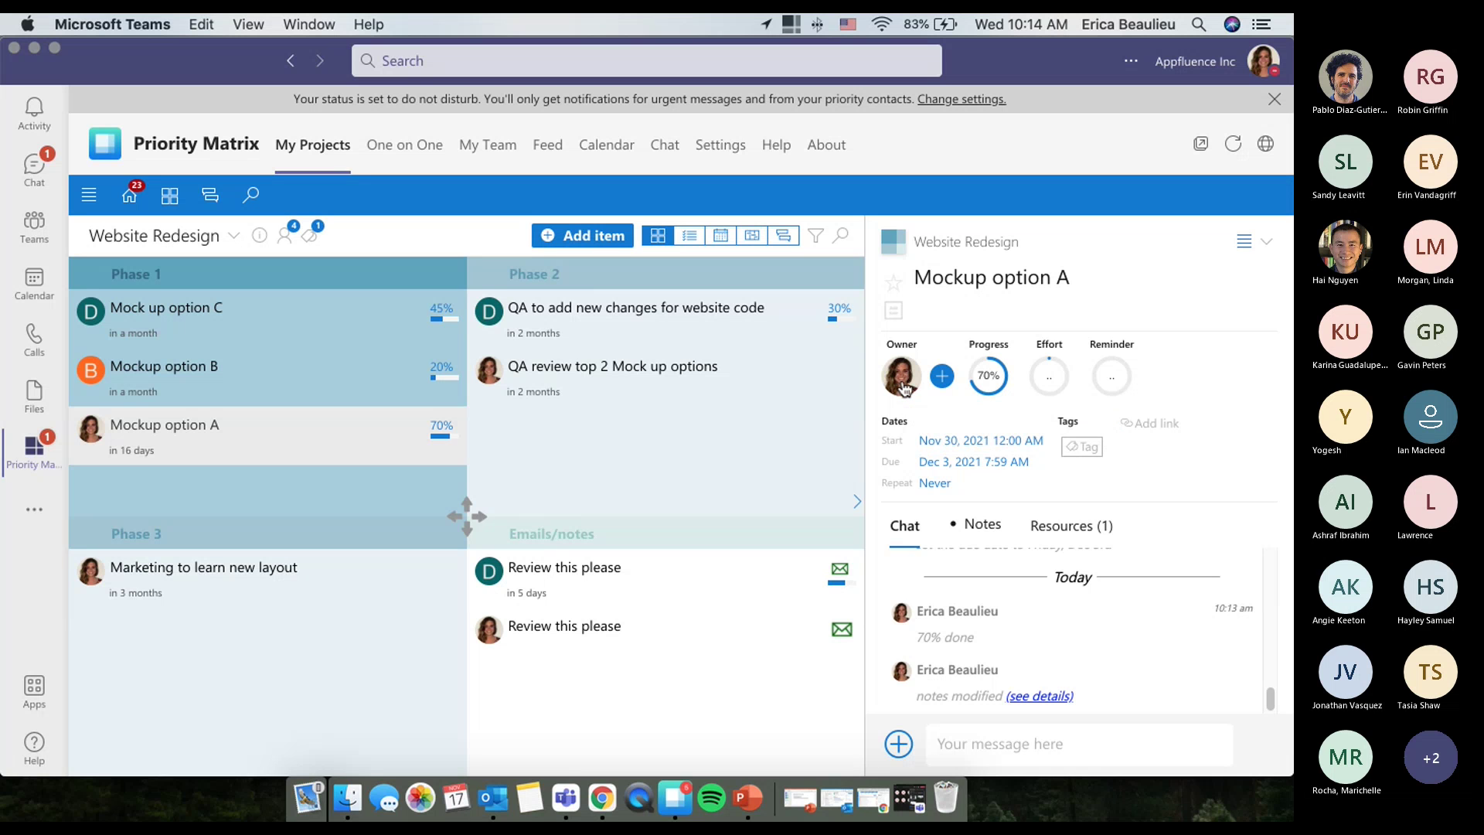
Step: Hand Mockup option A over to the owner of Mockup option B and add Demo User as a follower
left_click(904, 386)
left_click(1011, 428)
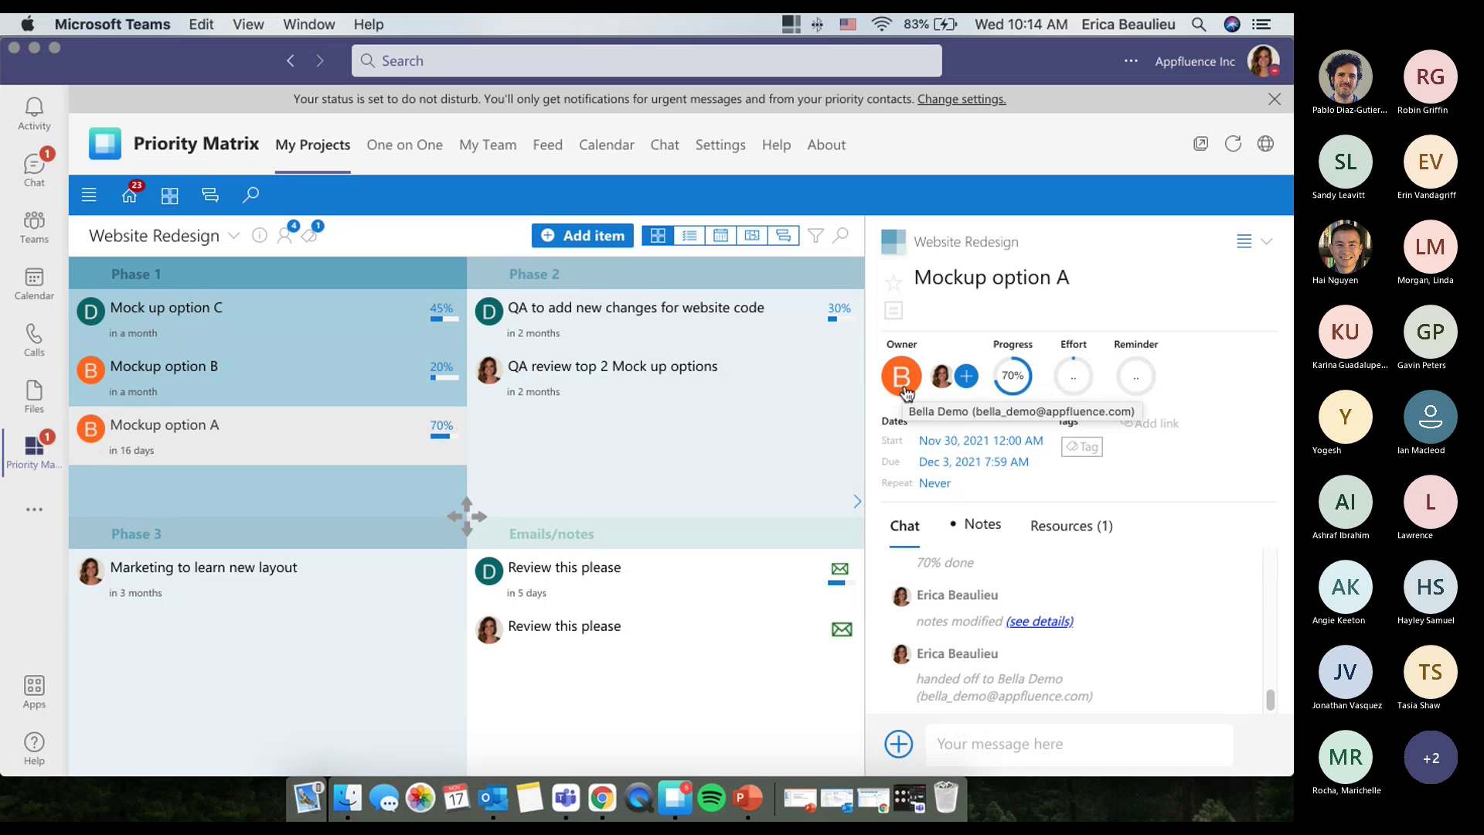
left_click(965, 378)
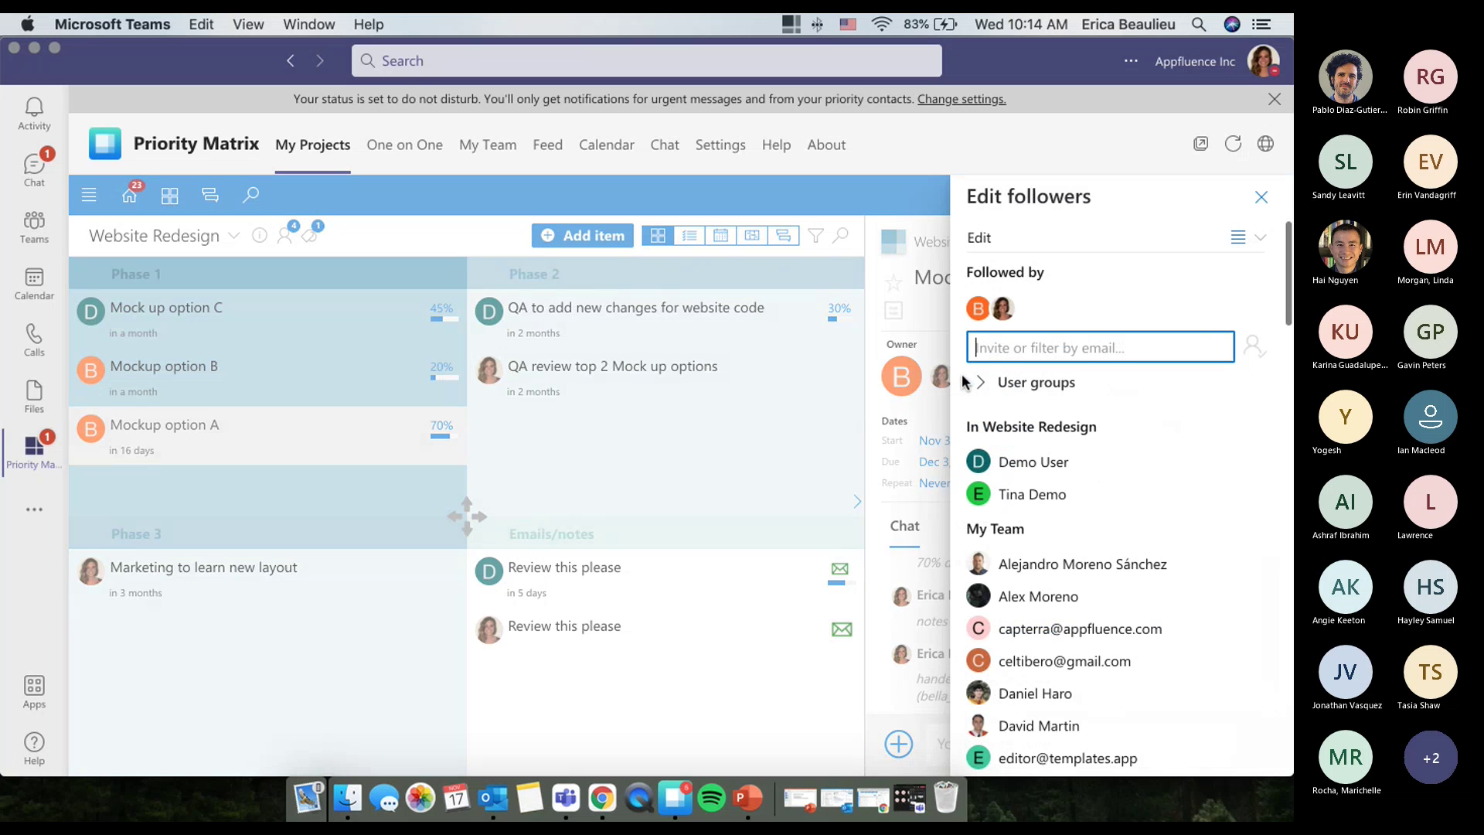
left_click(1009, 461)
left_click(1261, 200)
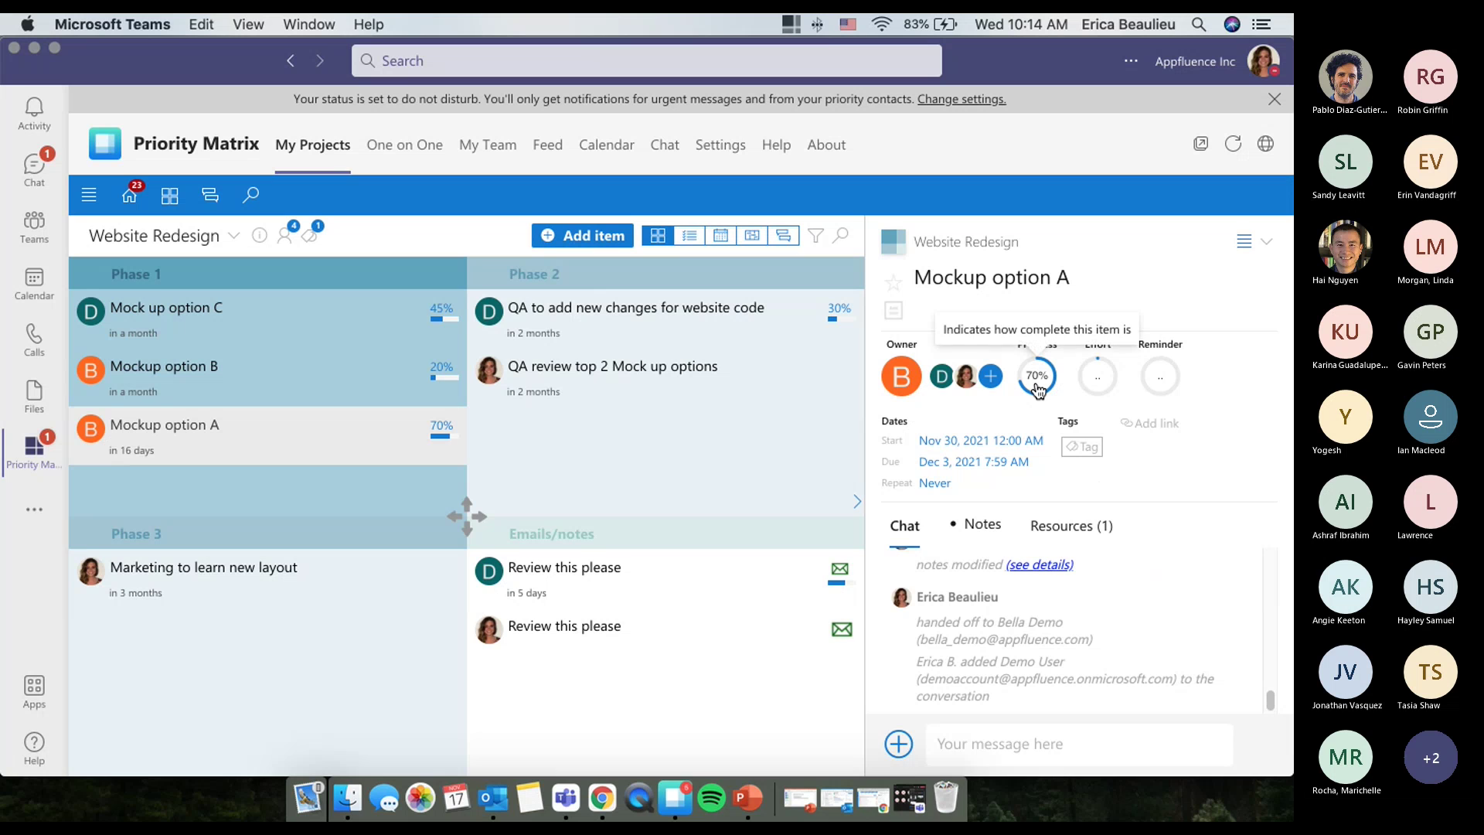
Step: Send a short greeting to the new owner in the chat of Mockup option A, and review the item's resources
type("hey bella")
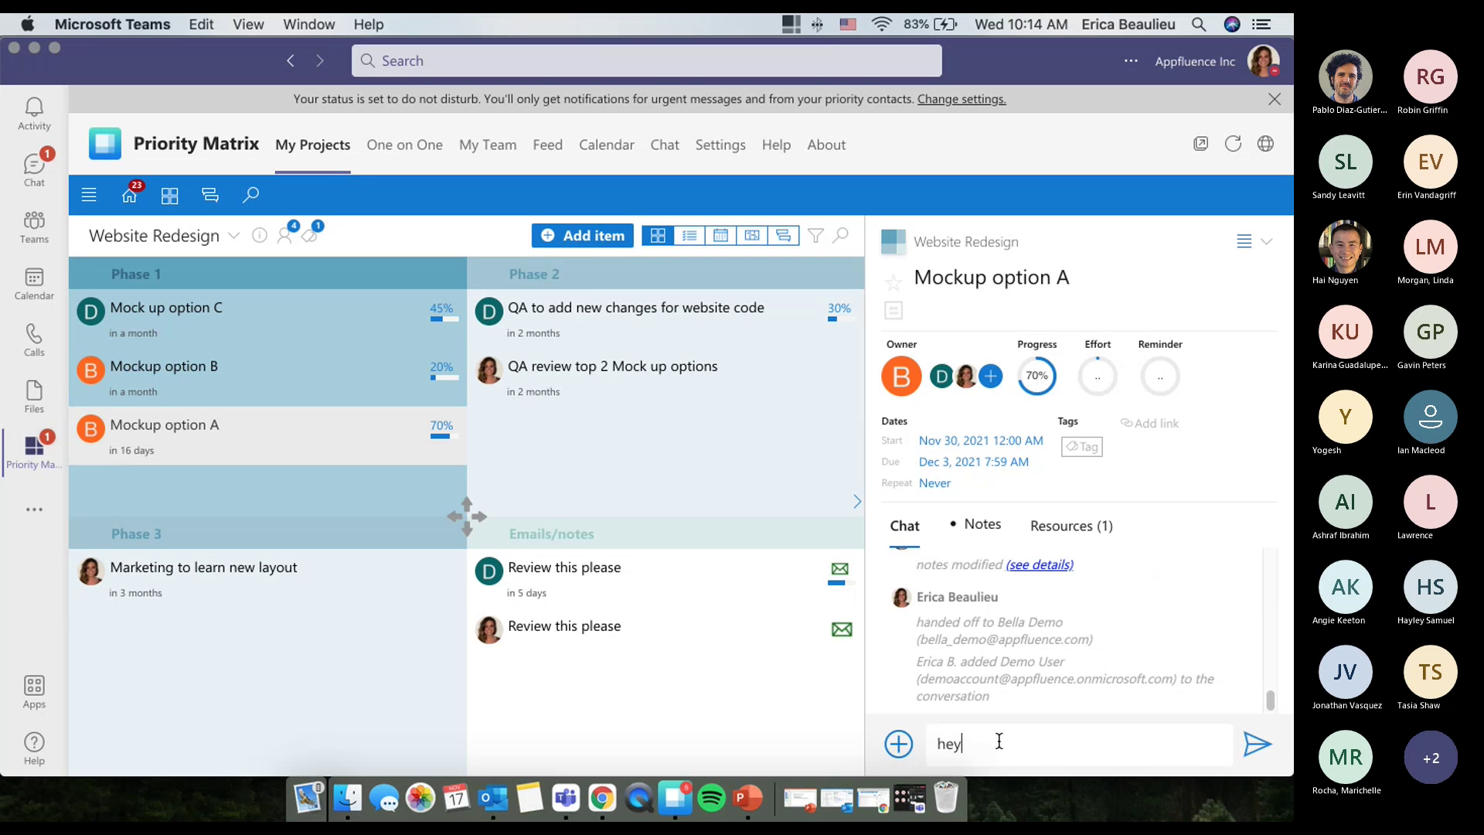
key("Return")
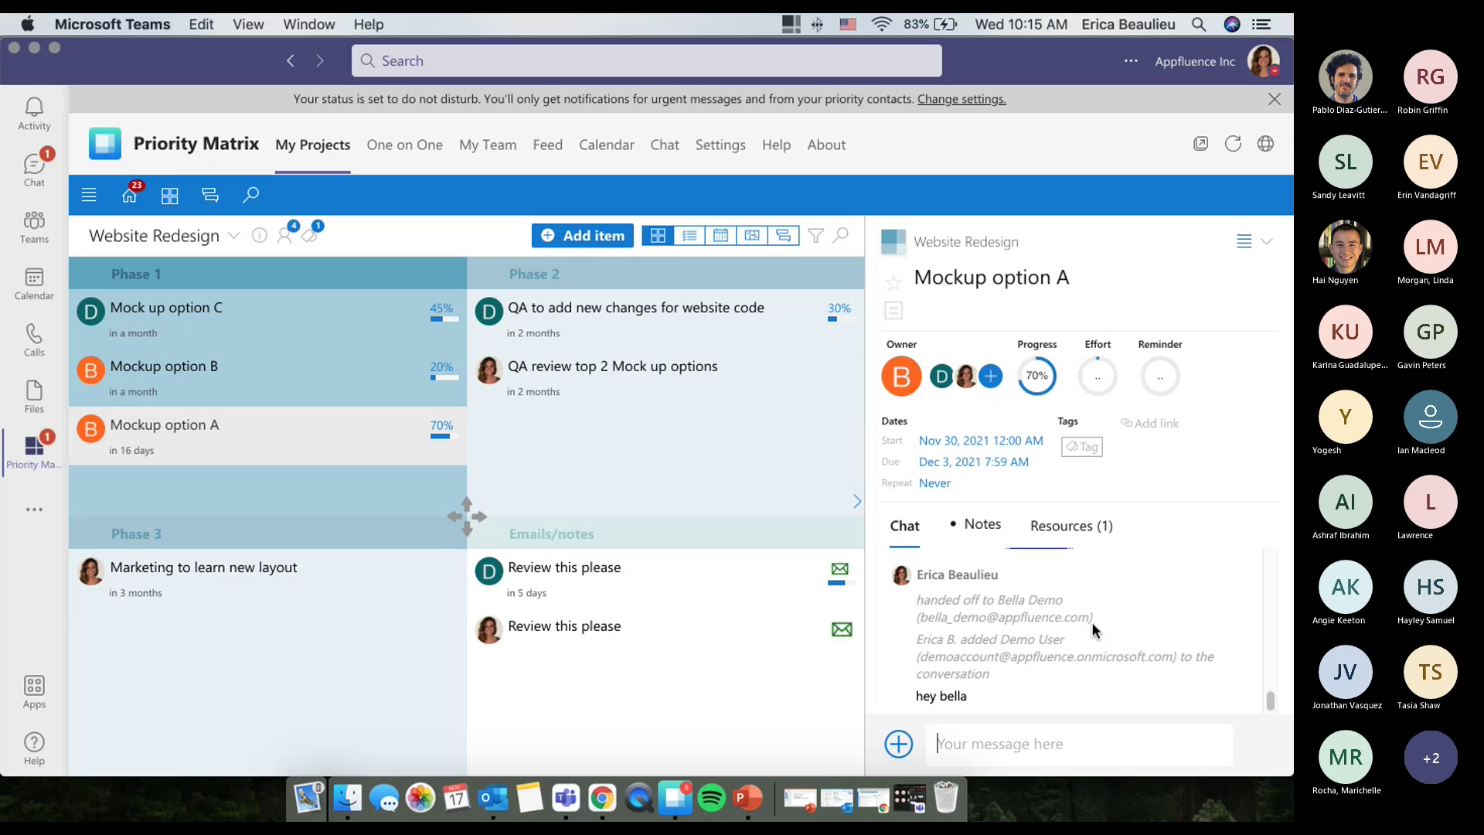
left_click(1071, 545)
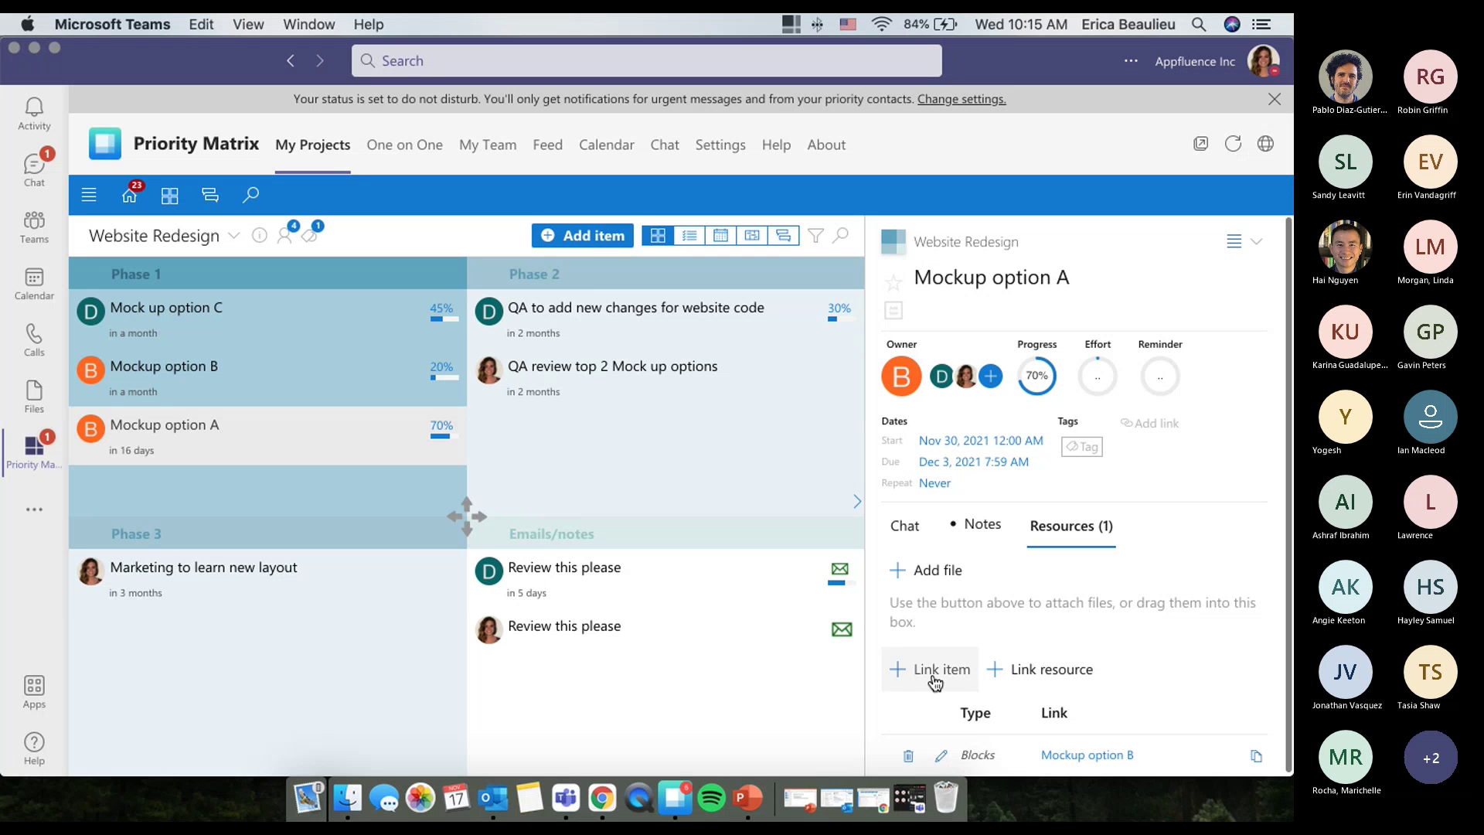
left_click(896, 530)
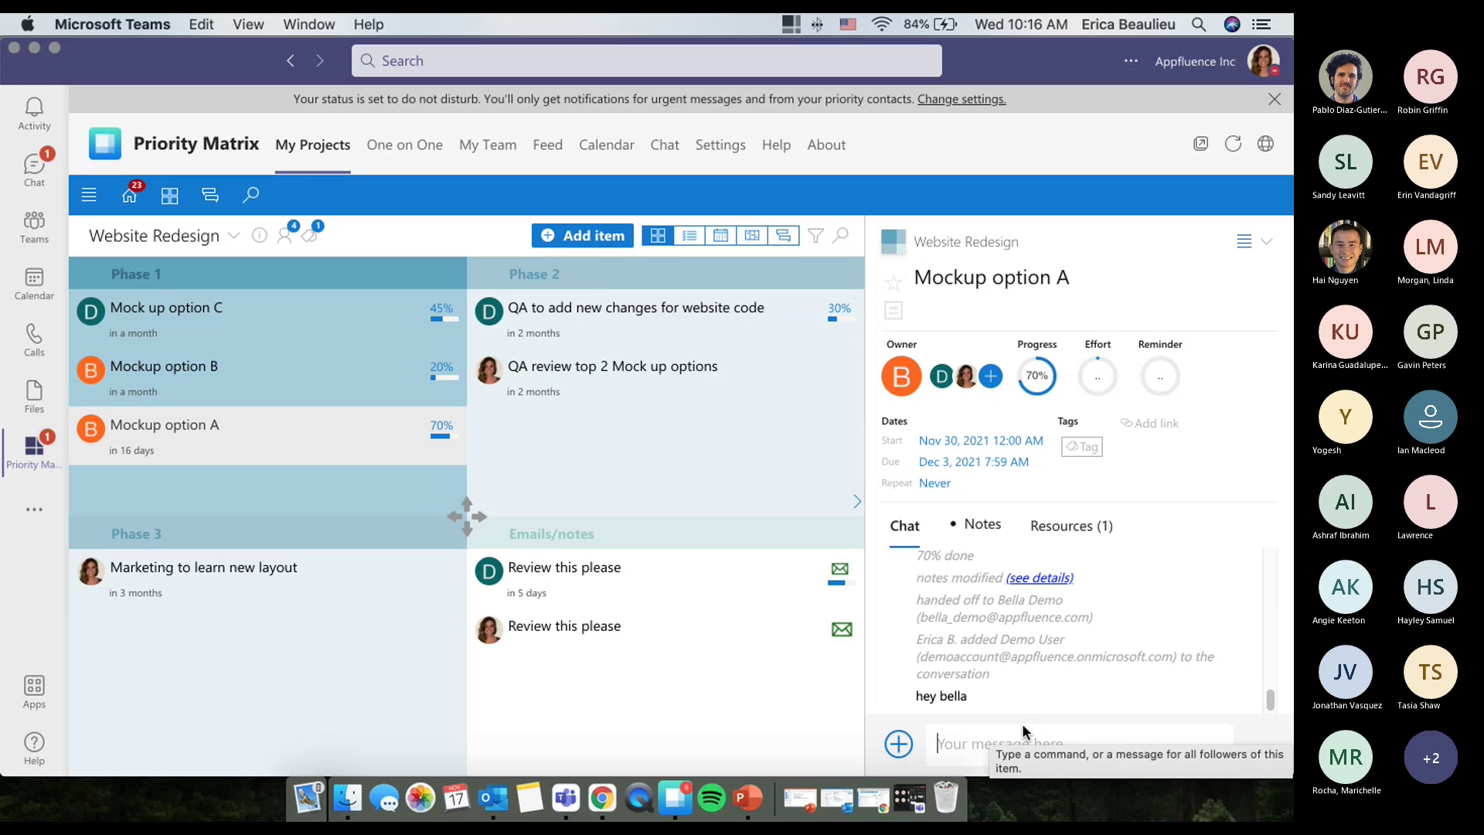
Step: Sort the project's items by due date in list view and set the progress of "Review this please", due Nov 22, 2021, to 0%
left_click(697, 247)
left_click(816, 279)
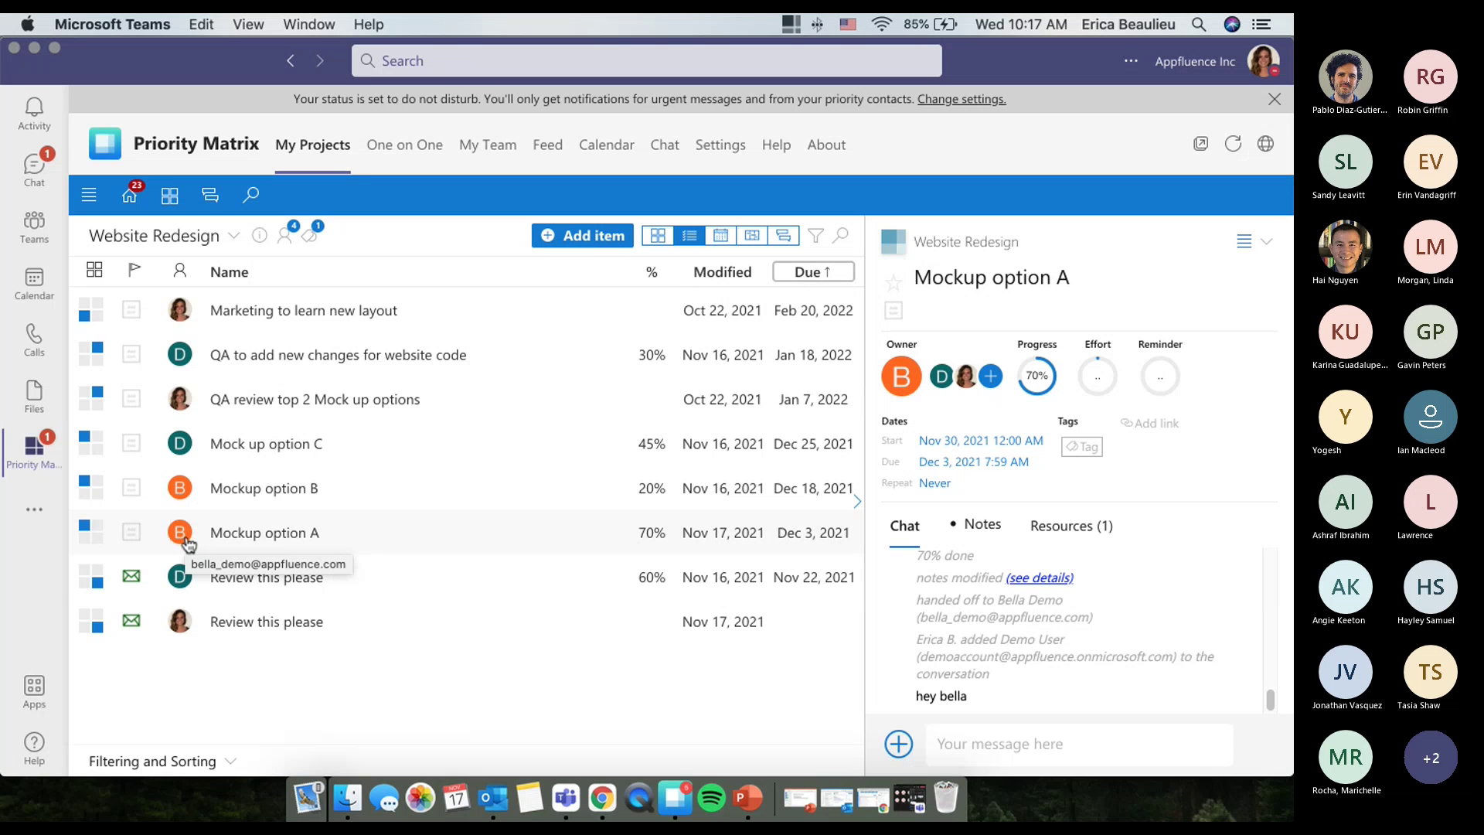
left_click(673, 581)
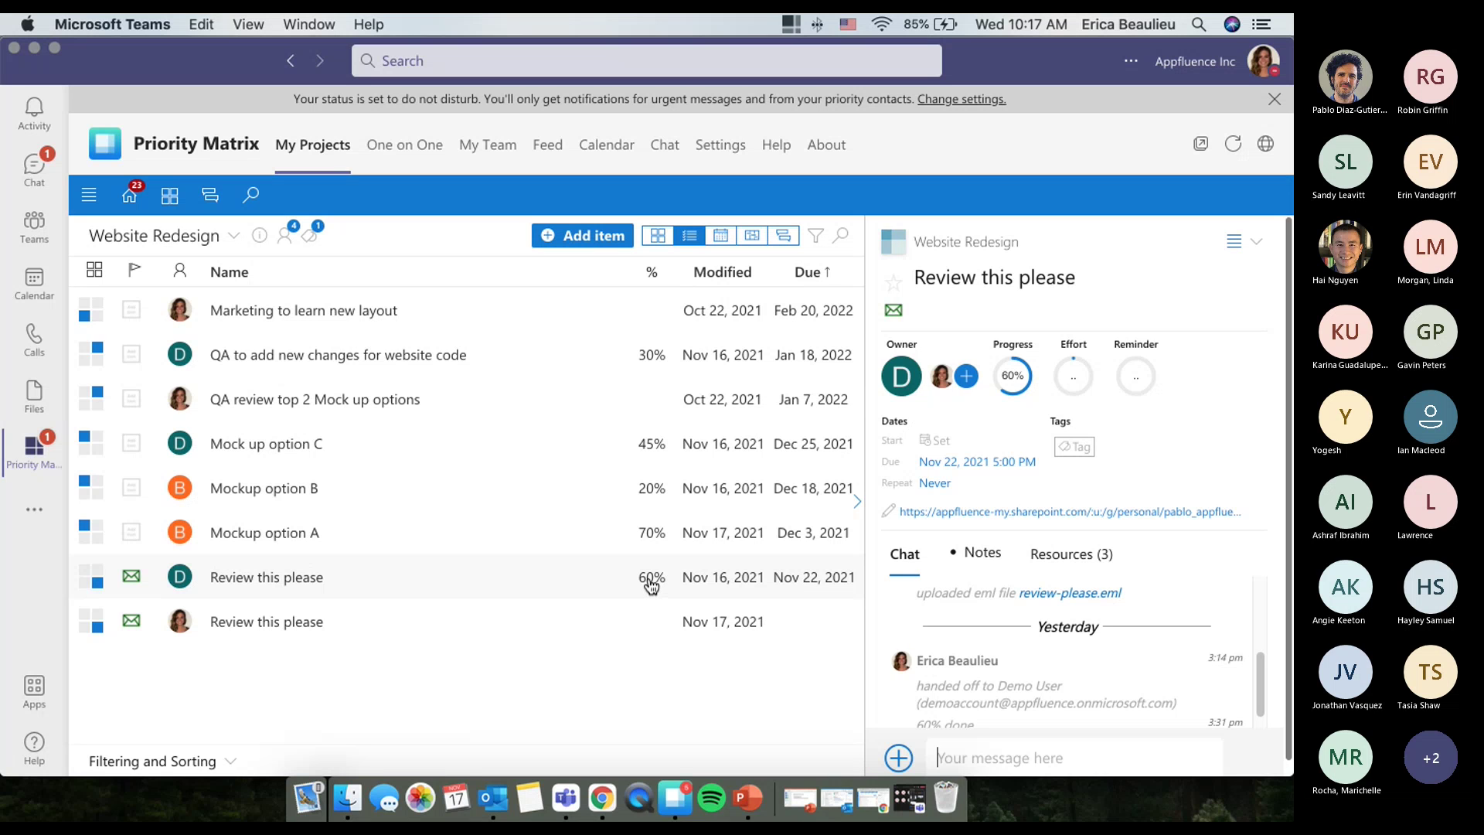
scroll(997, 646, "down", 1)
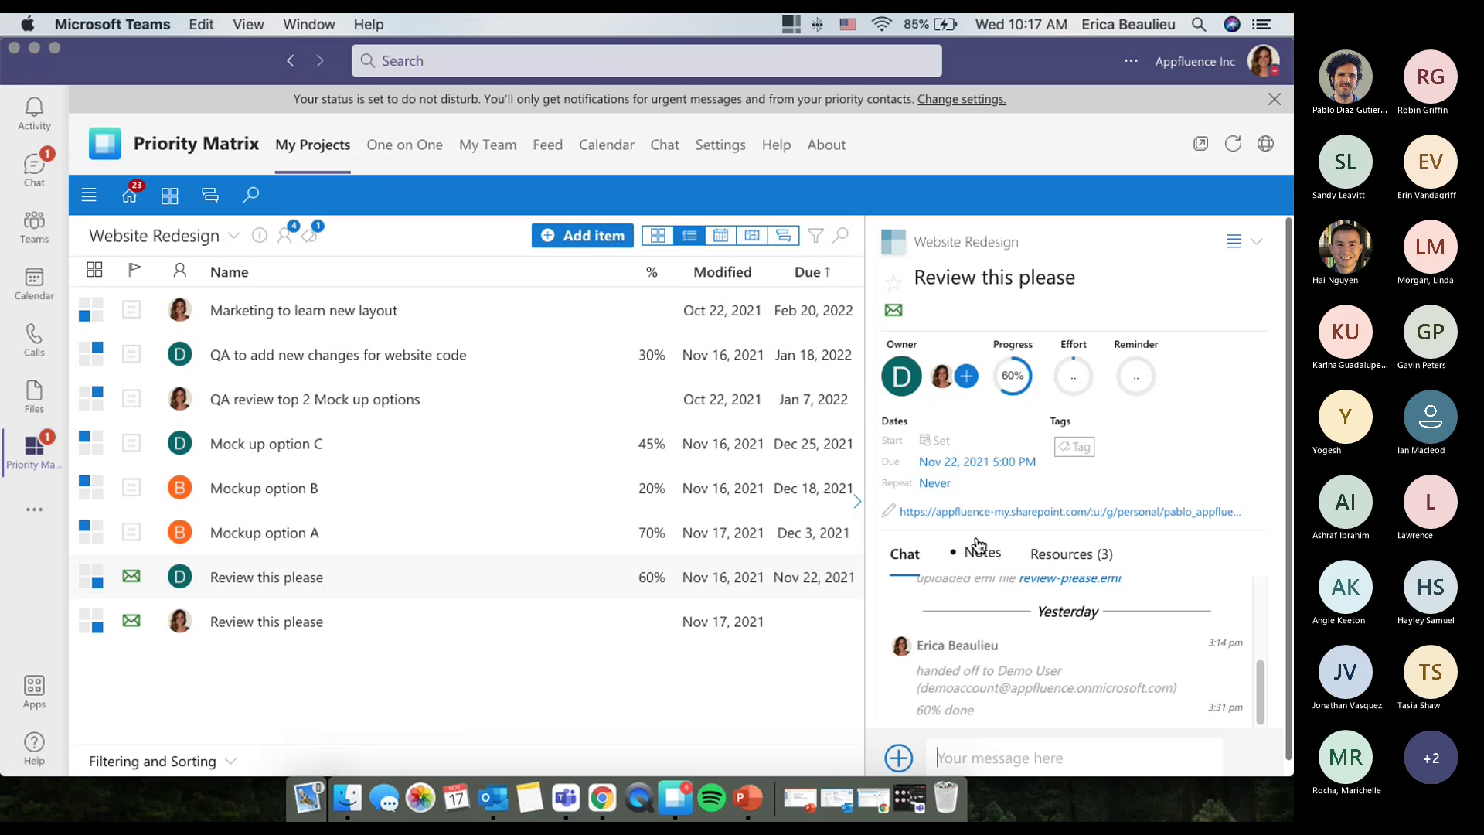
left_click(1026, 388)
left_click_drag(920, 437, 831, 437)
Step: Post "hey- can we talk about this durig our next meeting?" and the command "remind everybody in 1 hour" in the item's chat
left_click(1042, 749)
type("hey- can we talk about")
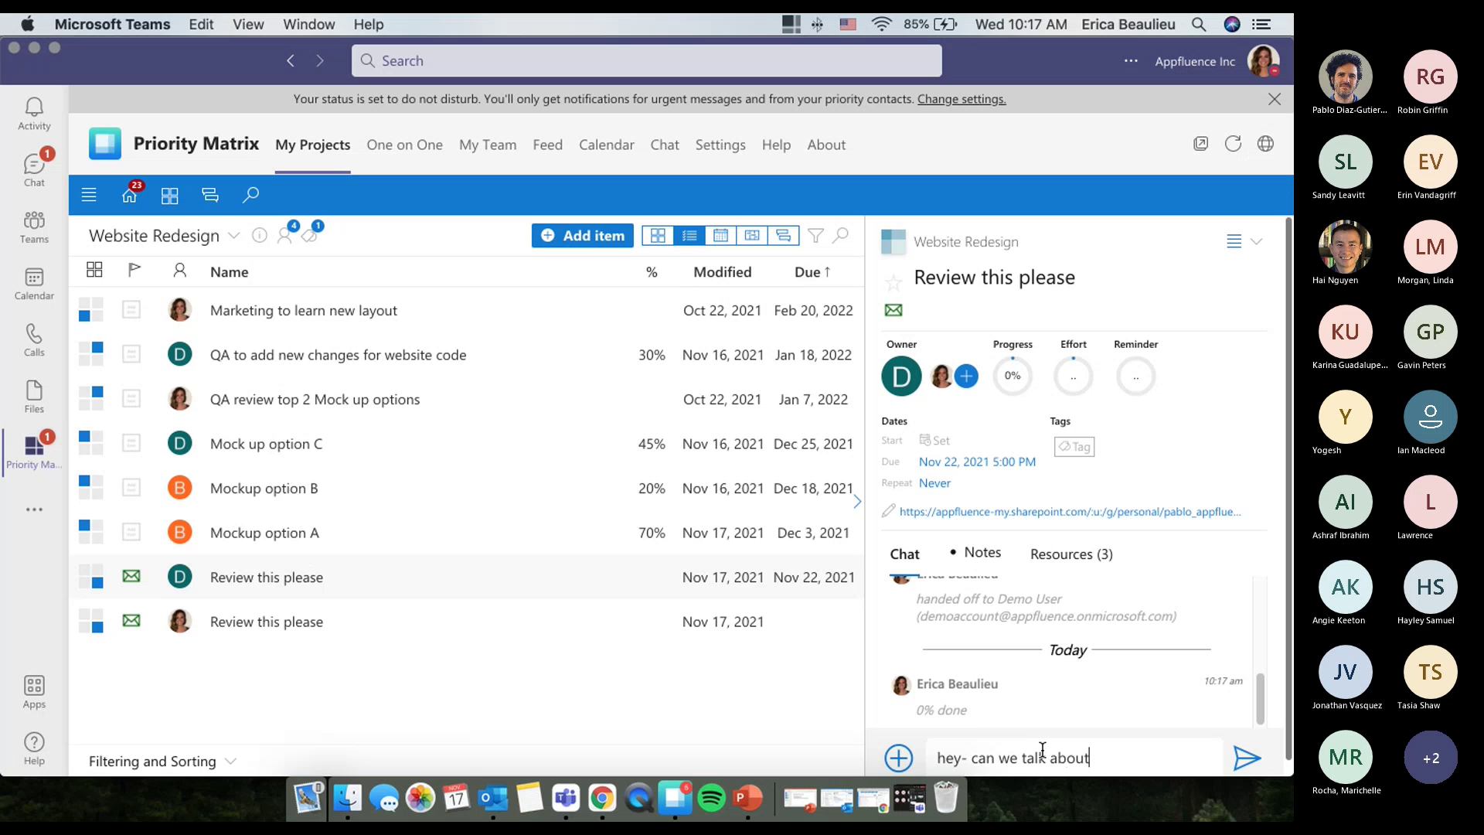
type(" this durig our next meeting?")
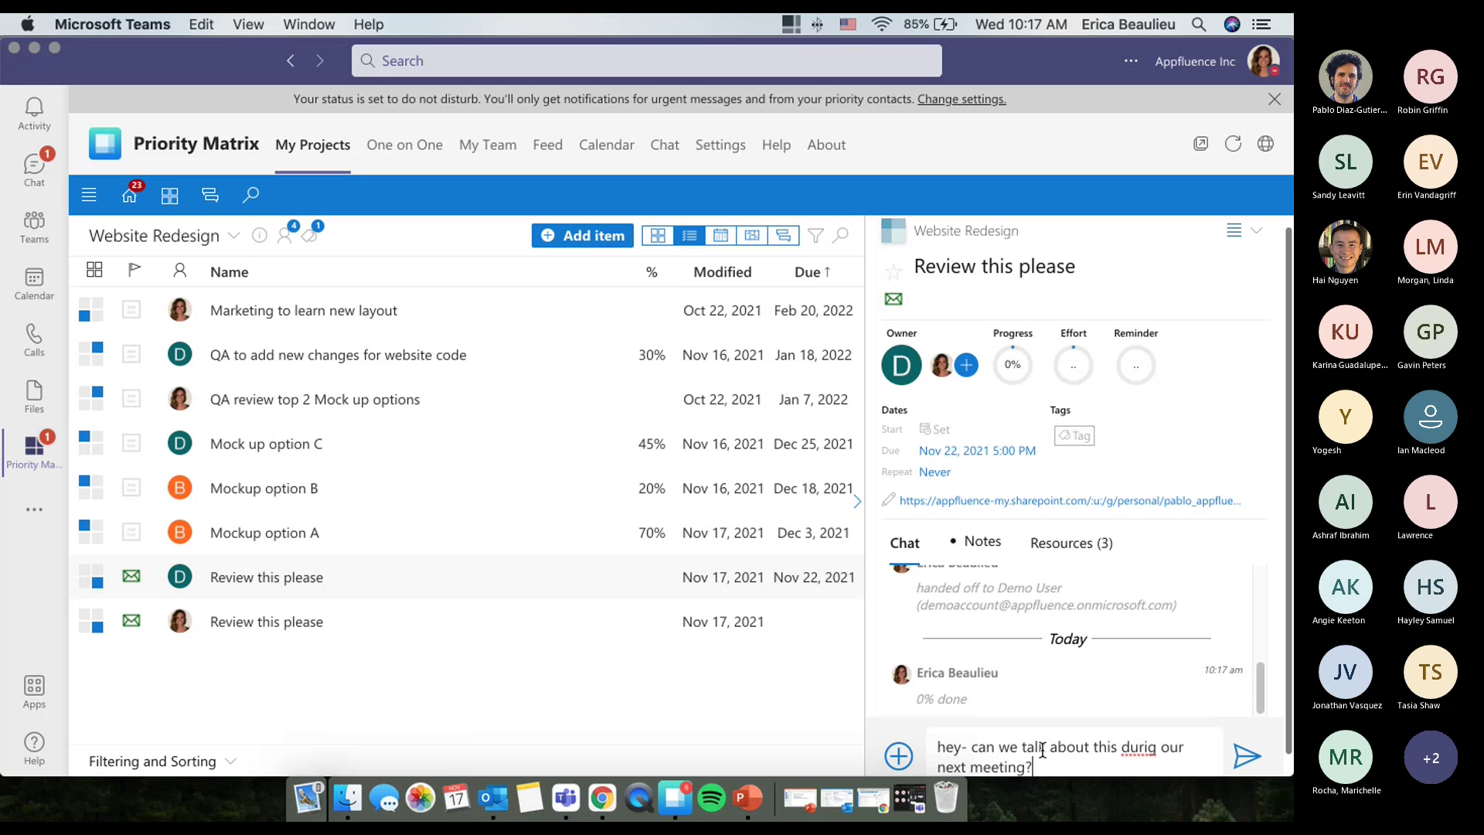
key("Return")
type("remind everybody i")
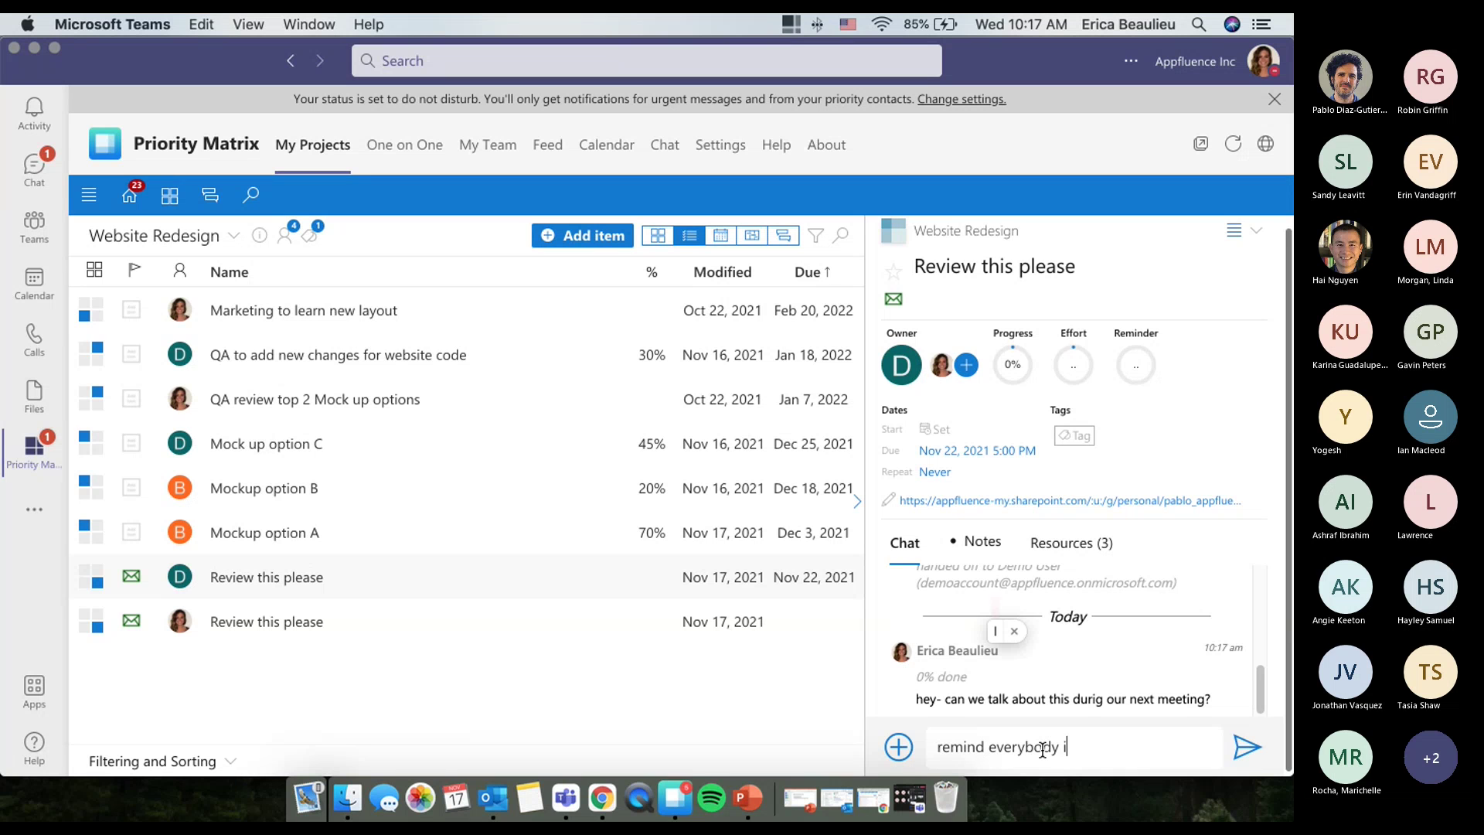
type("n 1 hour")
key("Return")
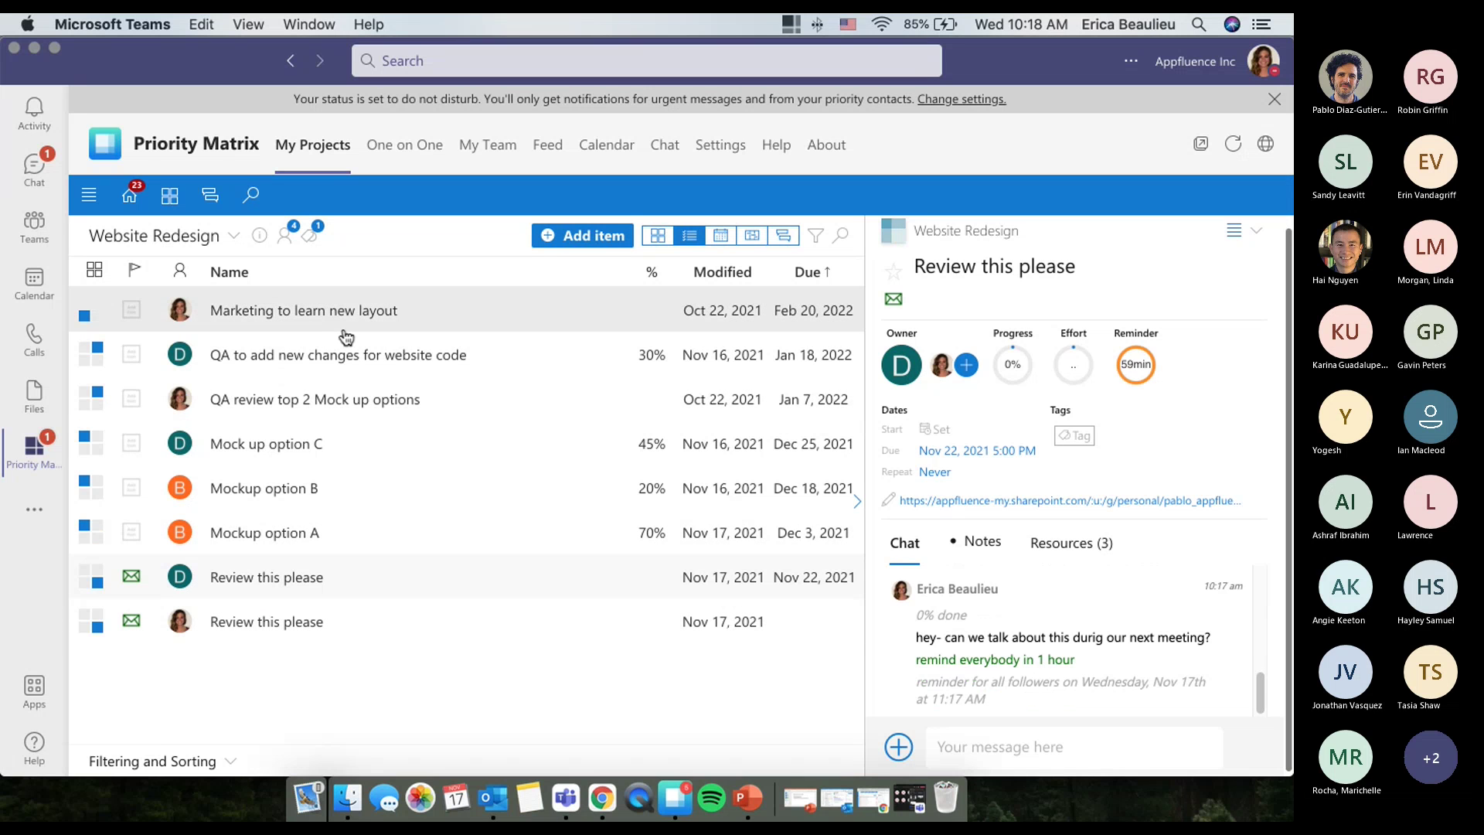
Step: View the project's items in the calendar and in the Gantt chart at month scale
left_click(712, 241)
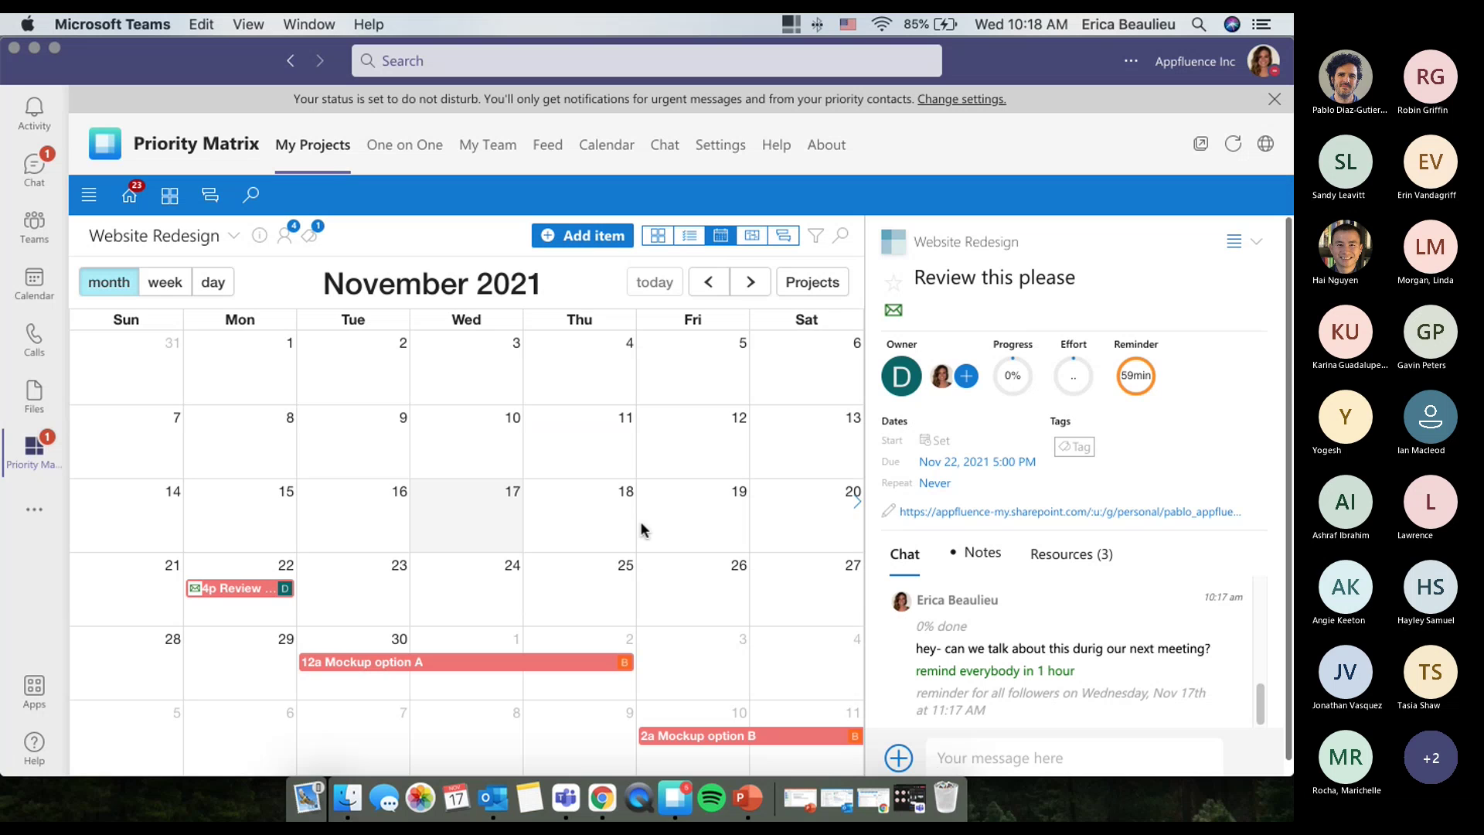
left_click(754, 238)
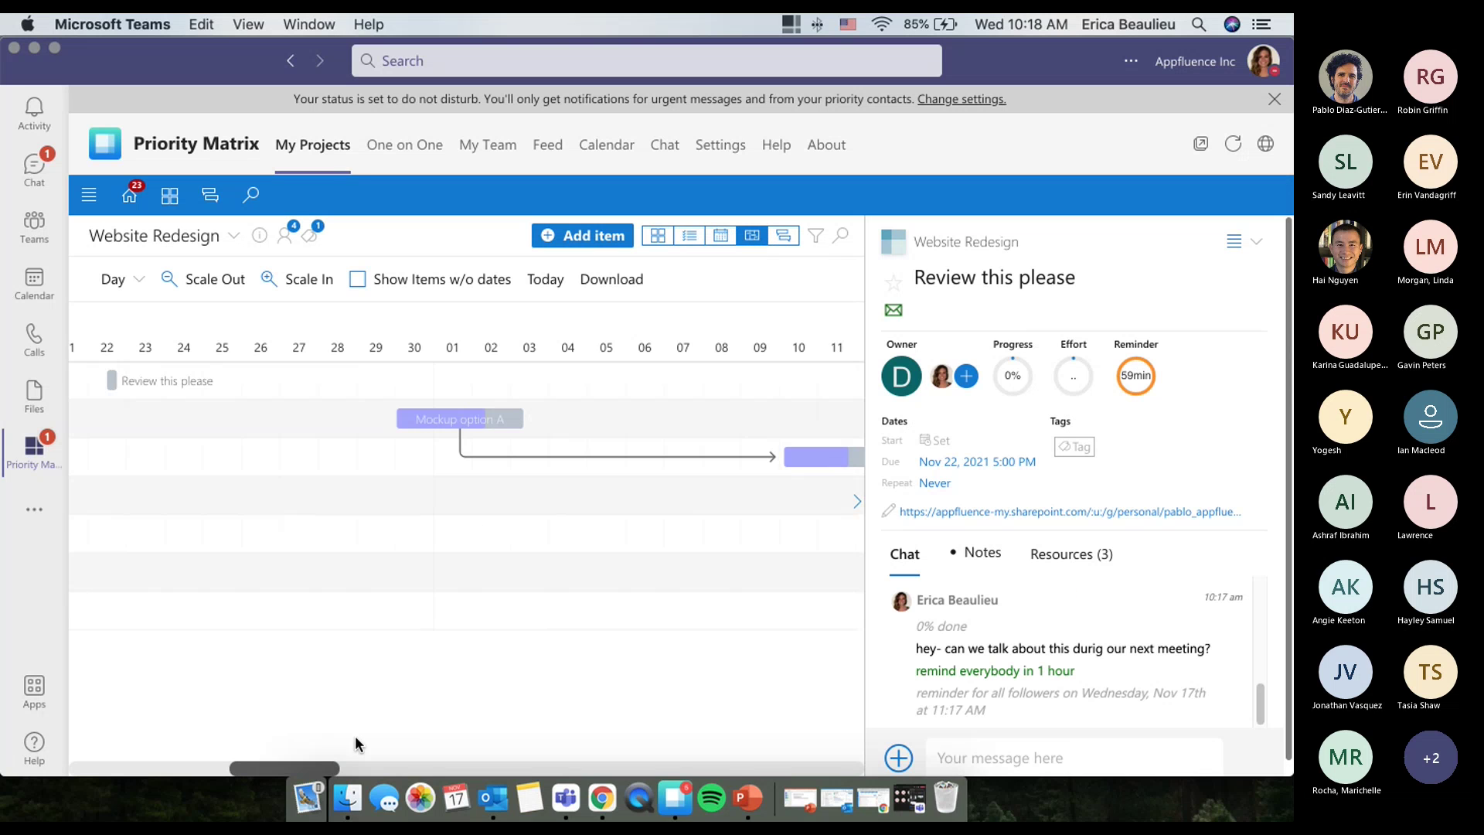
left_click(119, 280)
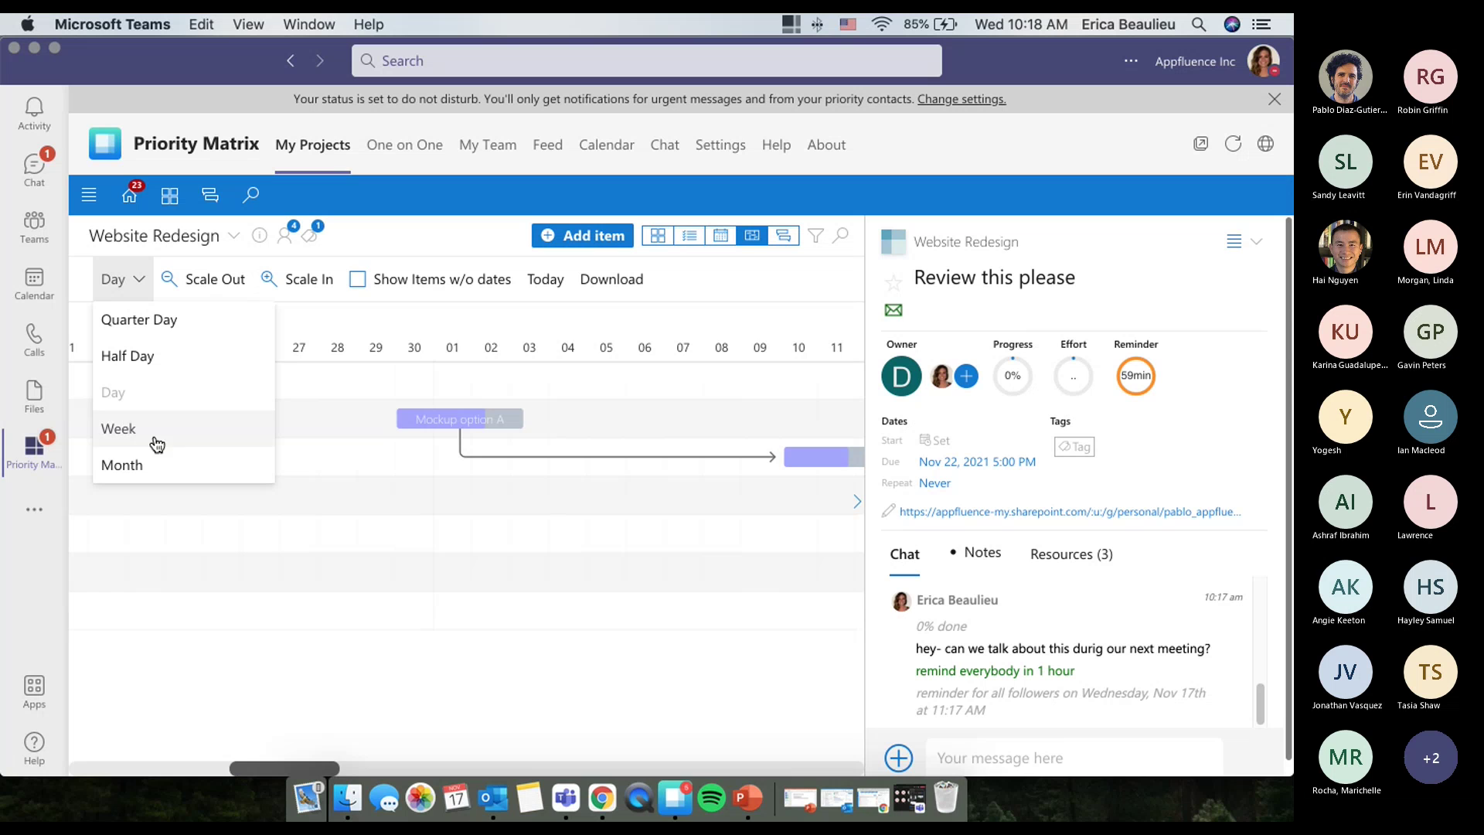
left_click(162, 469)
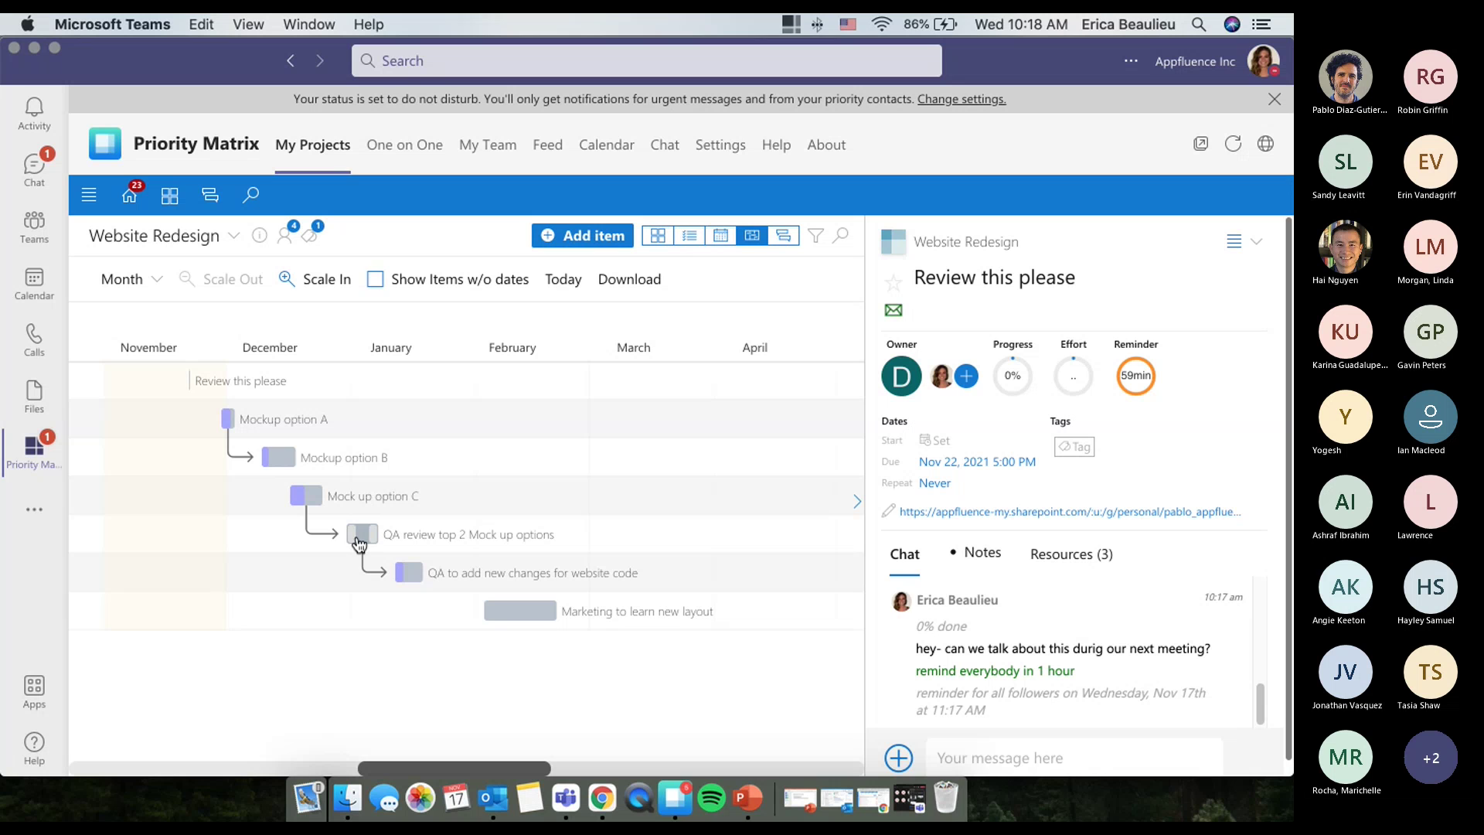
Step: Look through the Website Redesign project's history of messages and changes
left_click(793, 244)
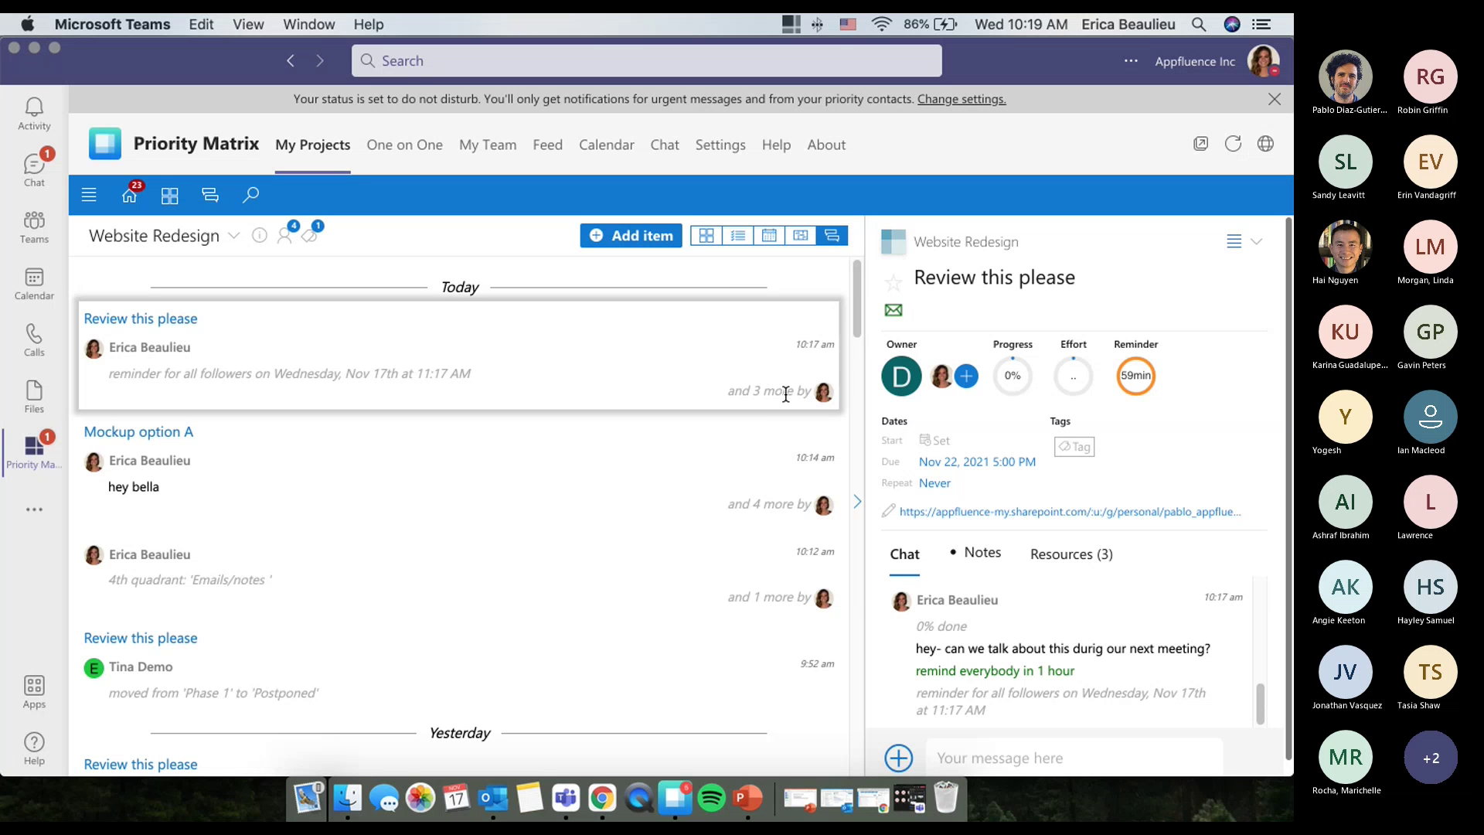
scroll(785, 394, "down", 5)
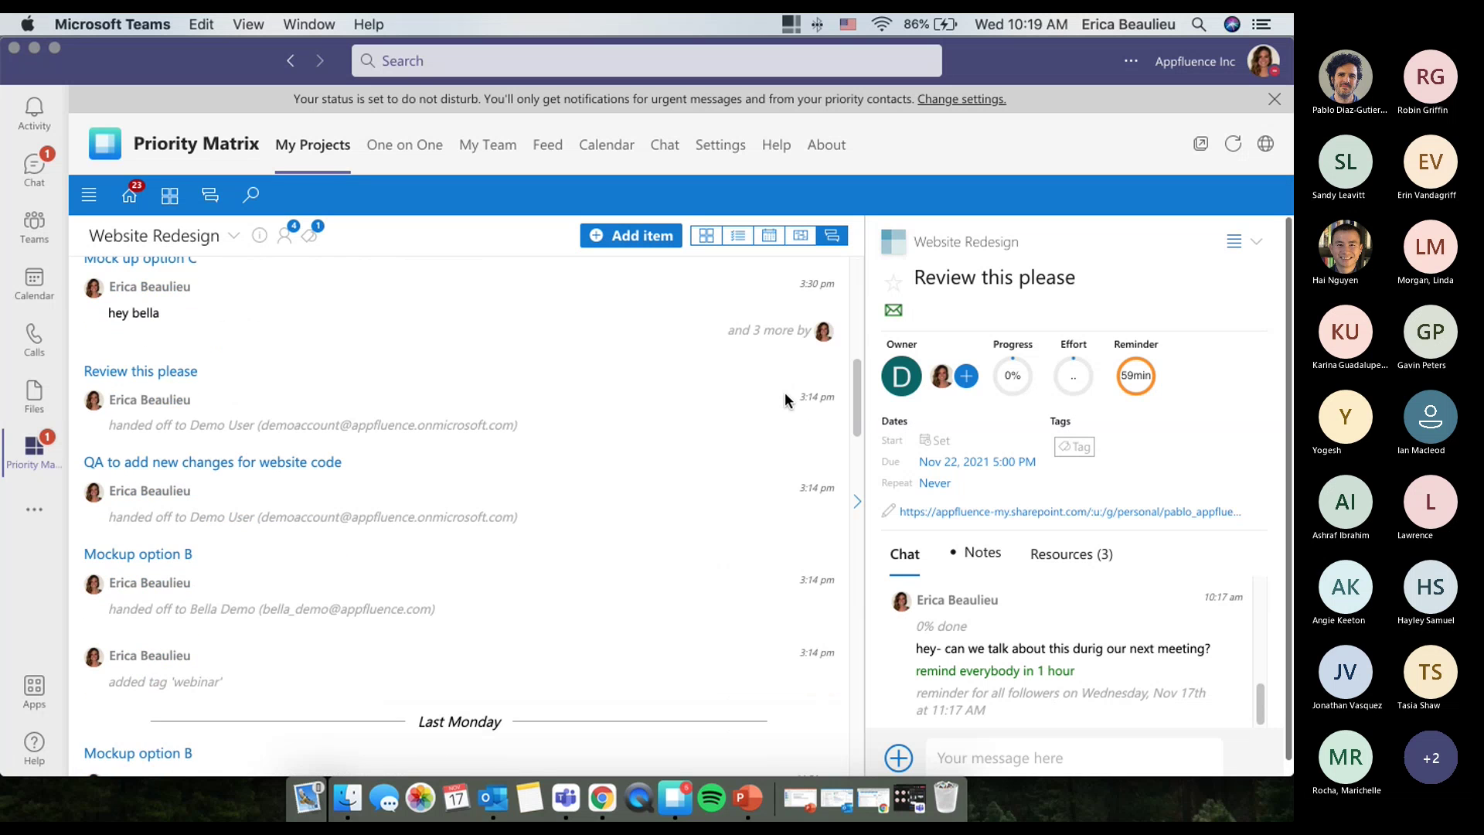
scroll(785, 392, "up", 5)
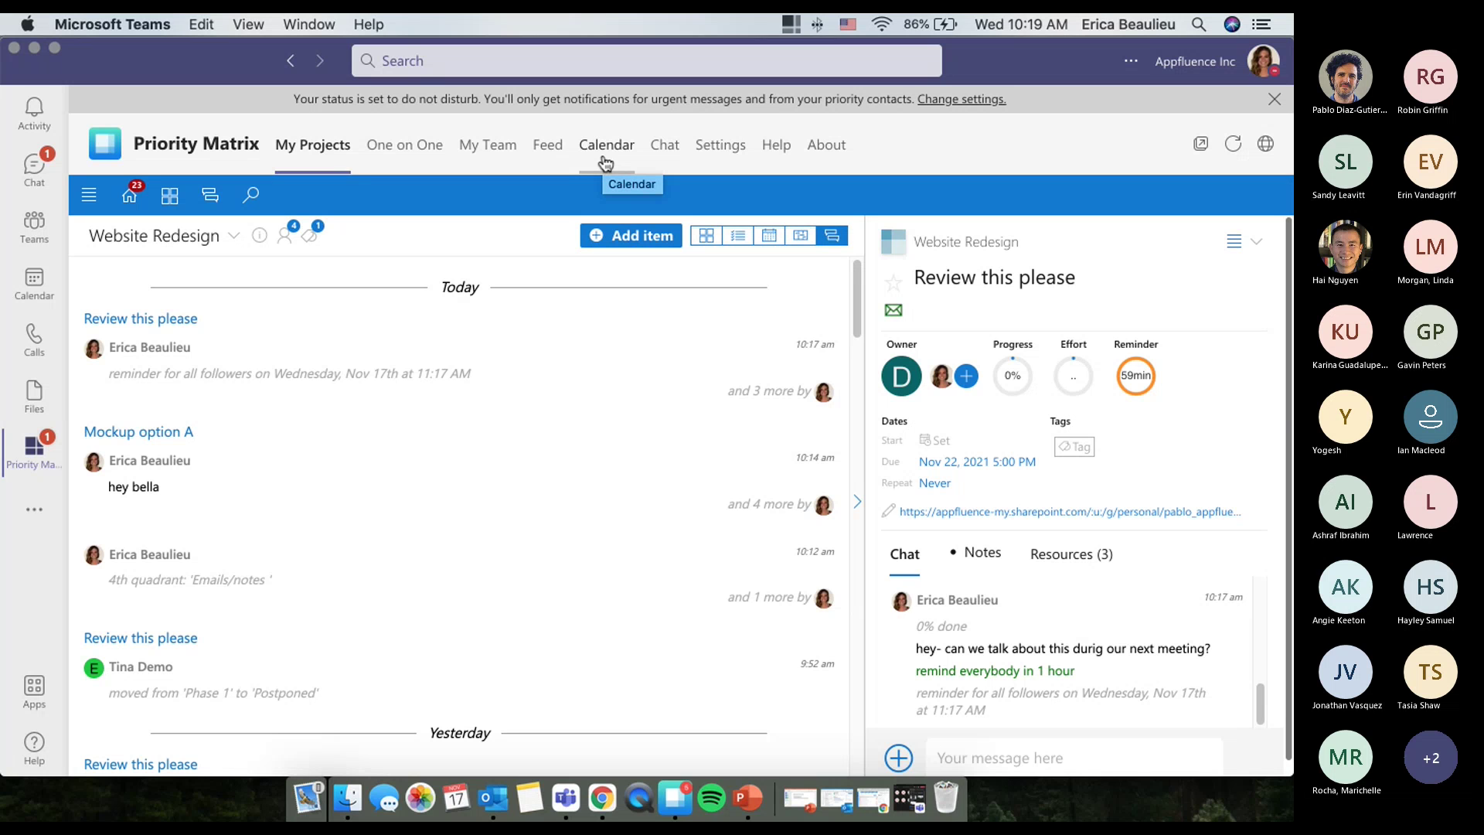
Step: Return the project to its quadrant view and open the Home overview with the alerts
left_click(711, 238)
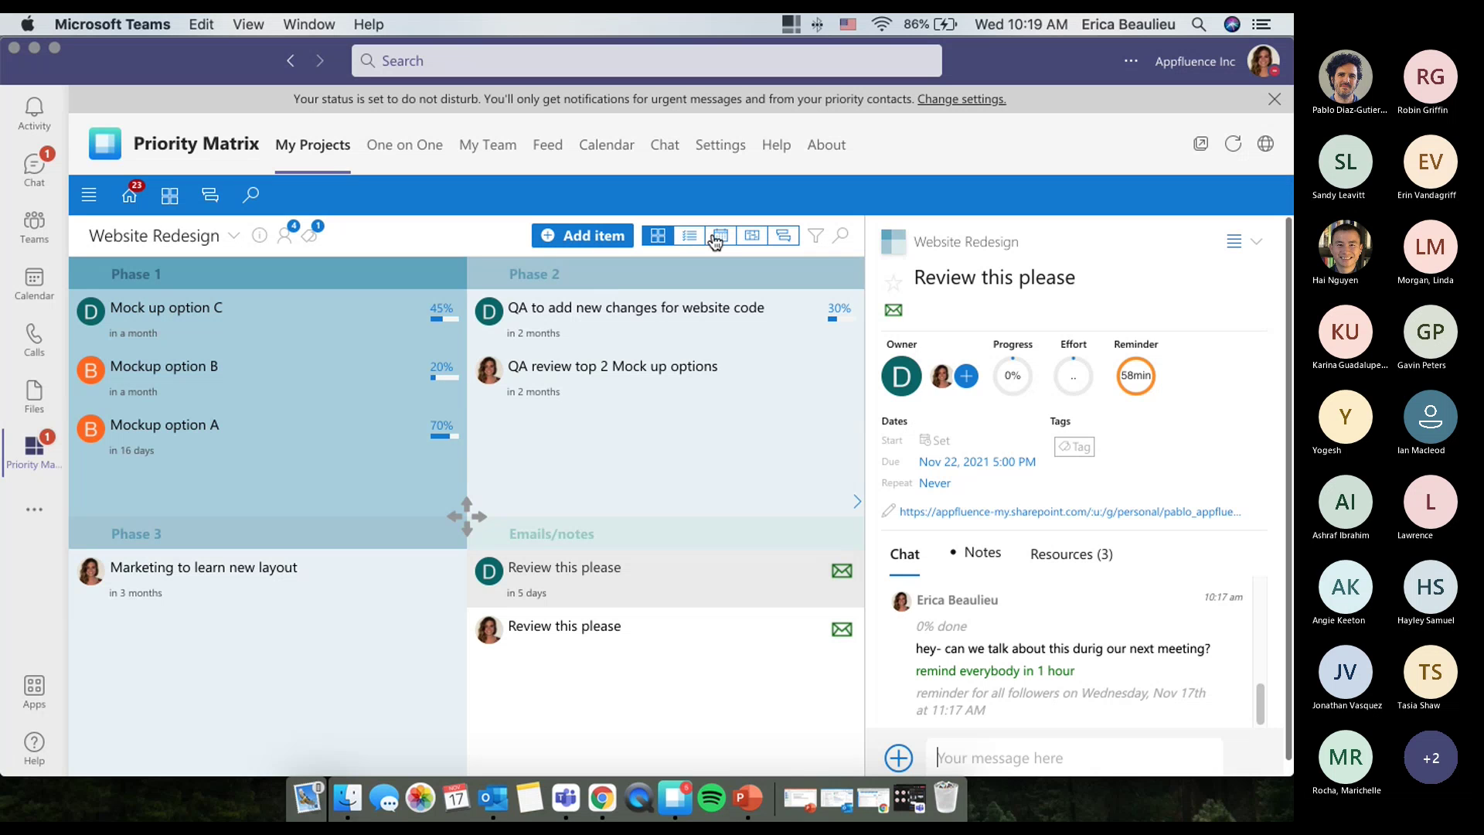
left_click(133, 199)
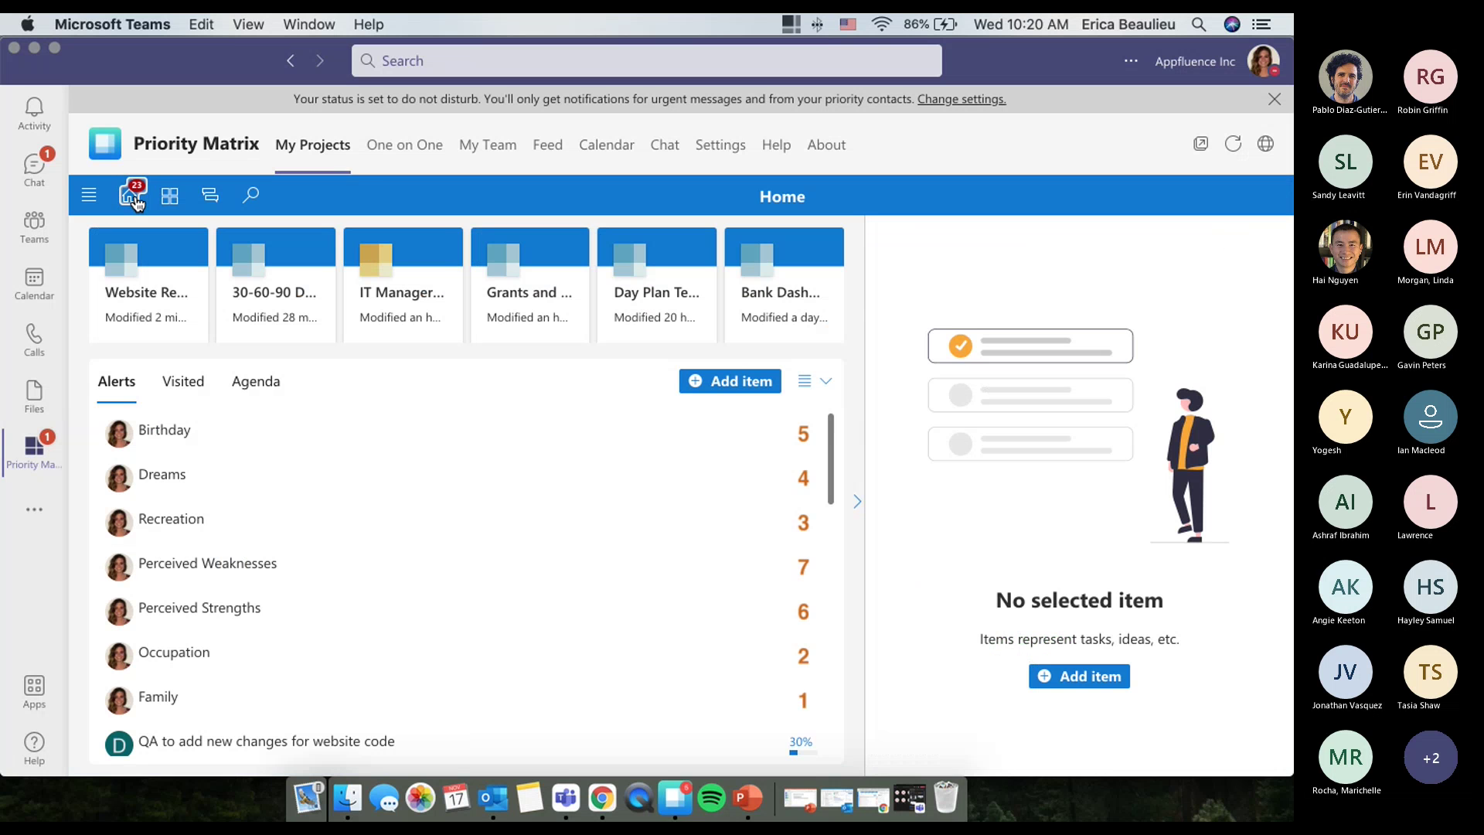
Step: Mark the overdue alert item "Package is prepped for shipment" as complete by posting "done" in its chat
scroll(148, 451, "down", 5)
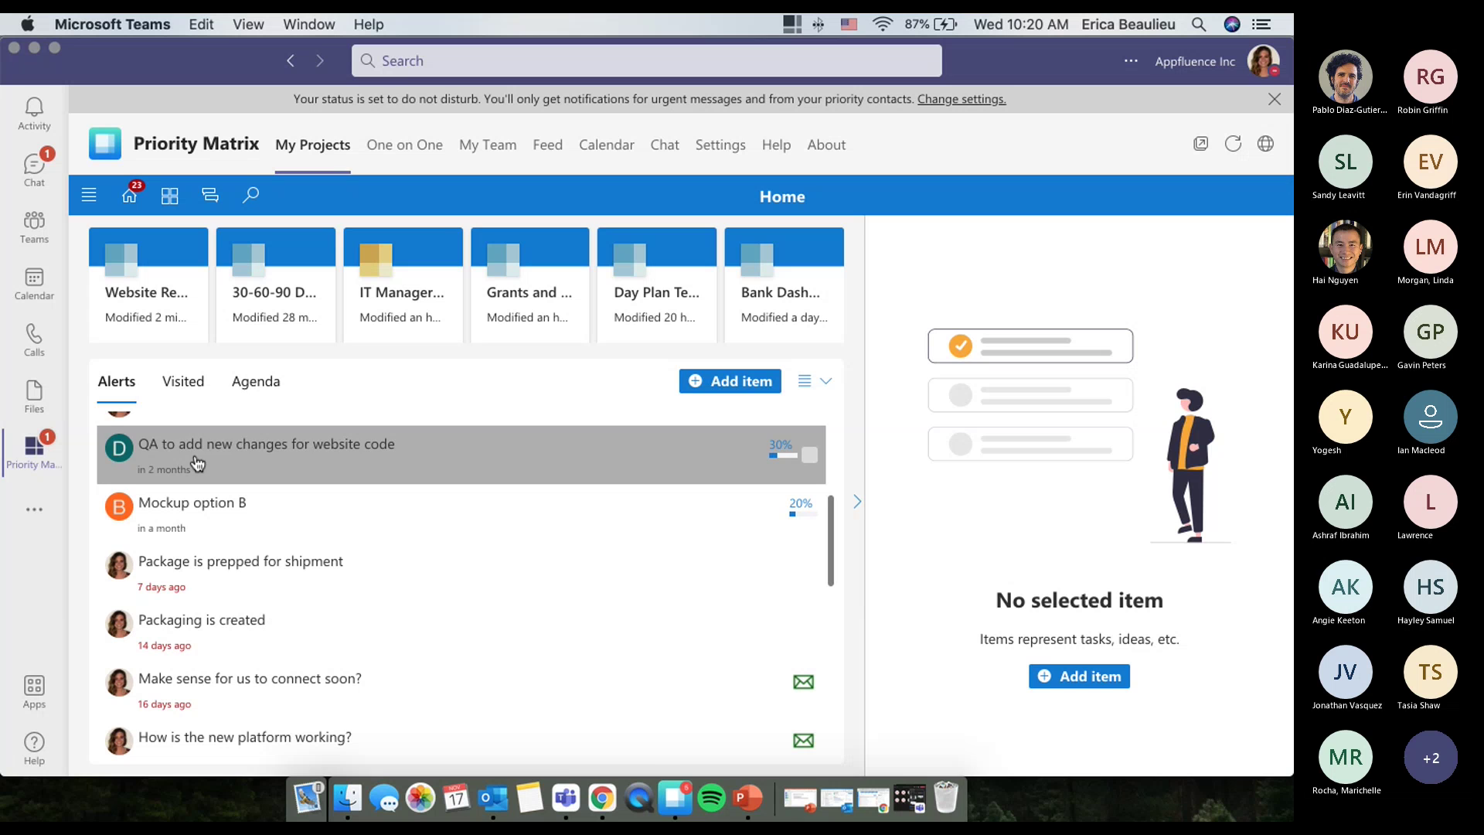
left_click(262, 584)
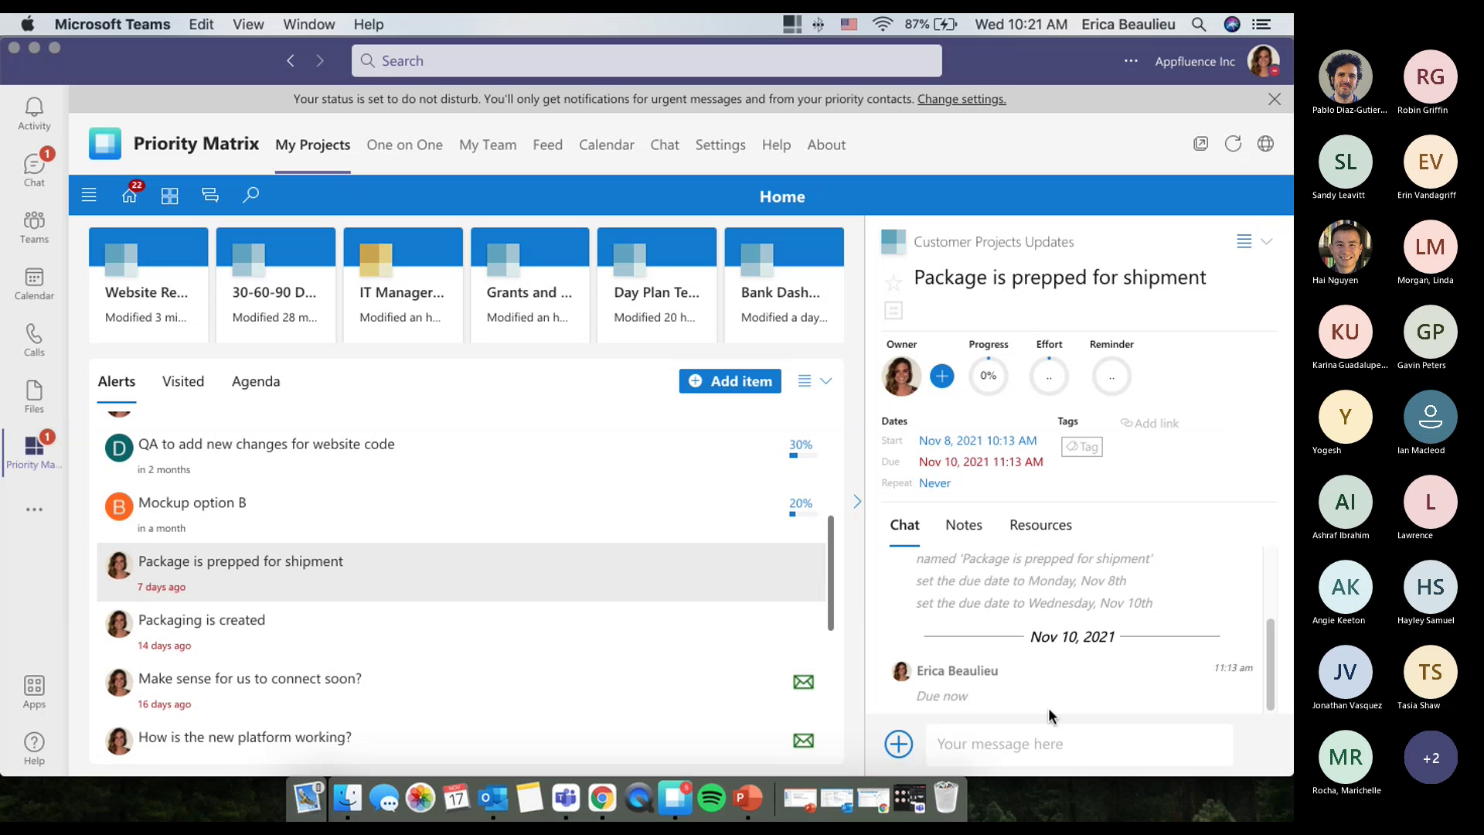
left_click(1026, 738)
type("done")
key("Return")
Step: Hand off the "Packaging is created" item to the demo collaborator by changing its owner
left_click(564, 653)
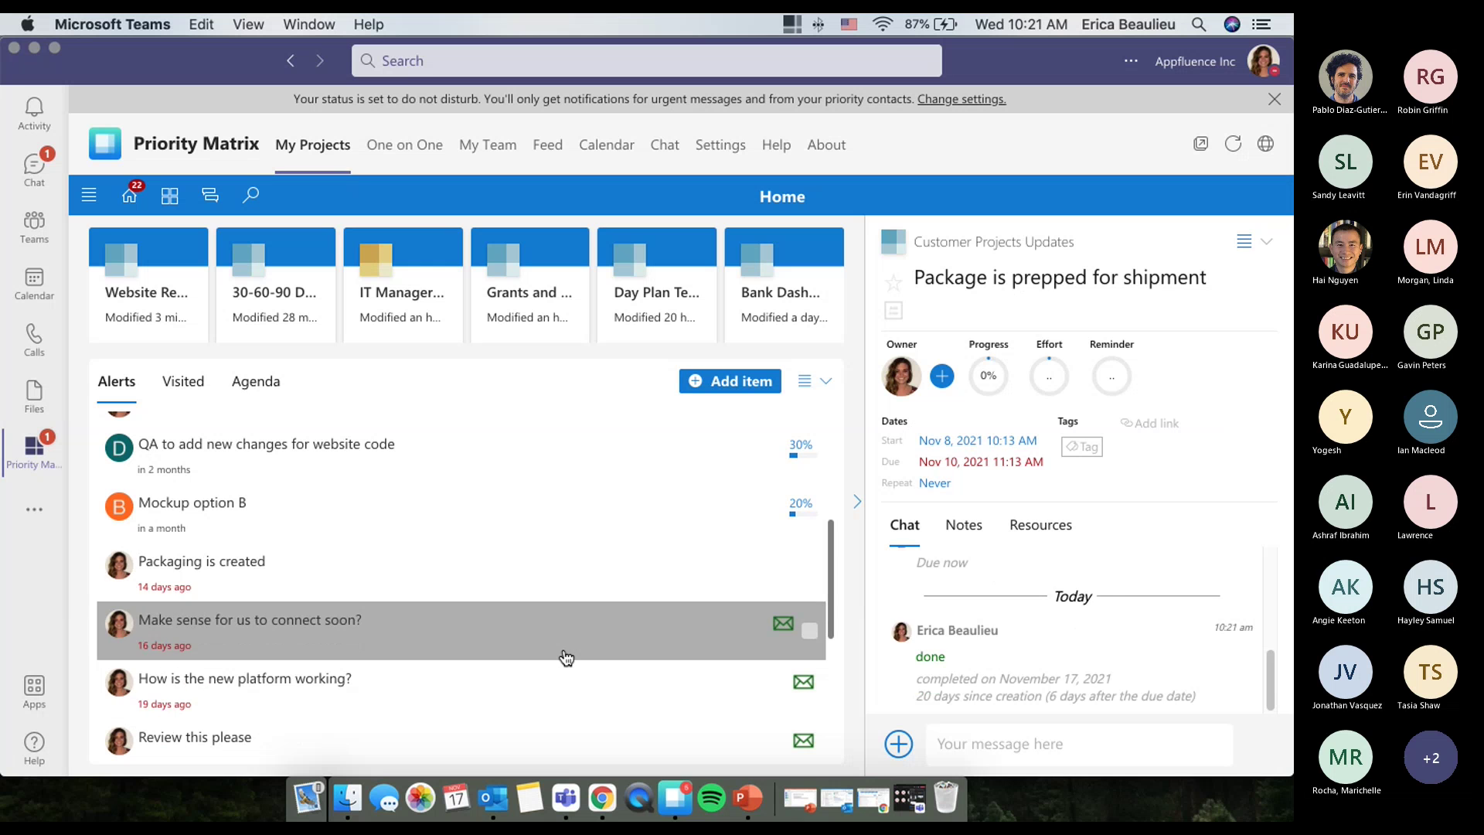
left_click(902, 379)
scroll(1066, 516, "down", 10)
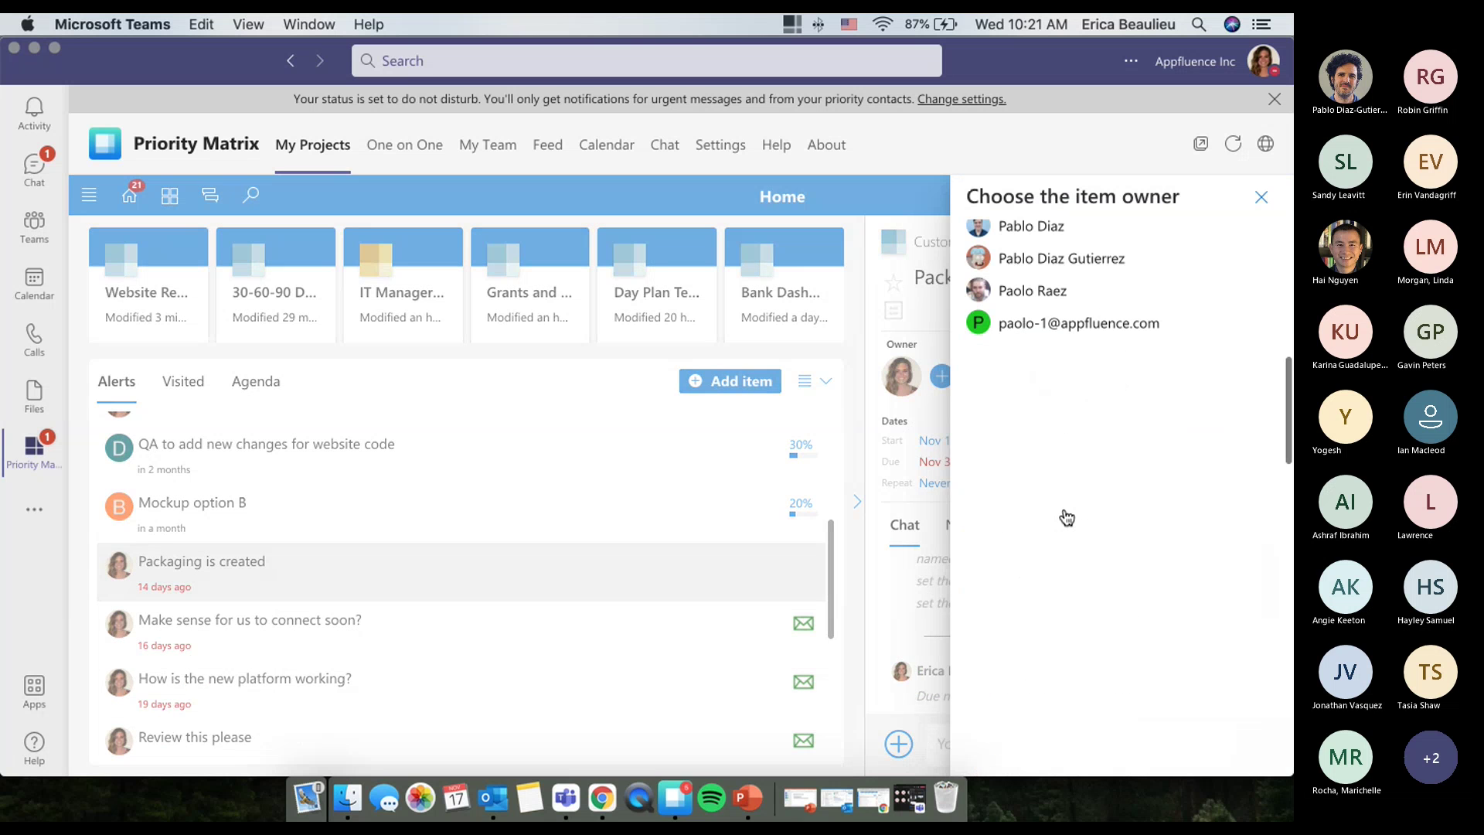
left_click(1064, 520)
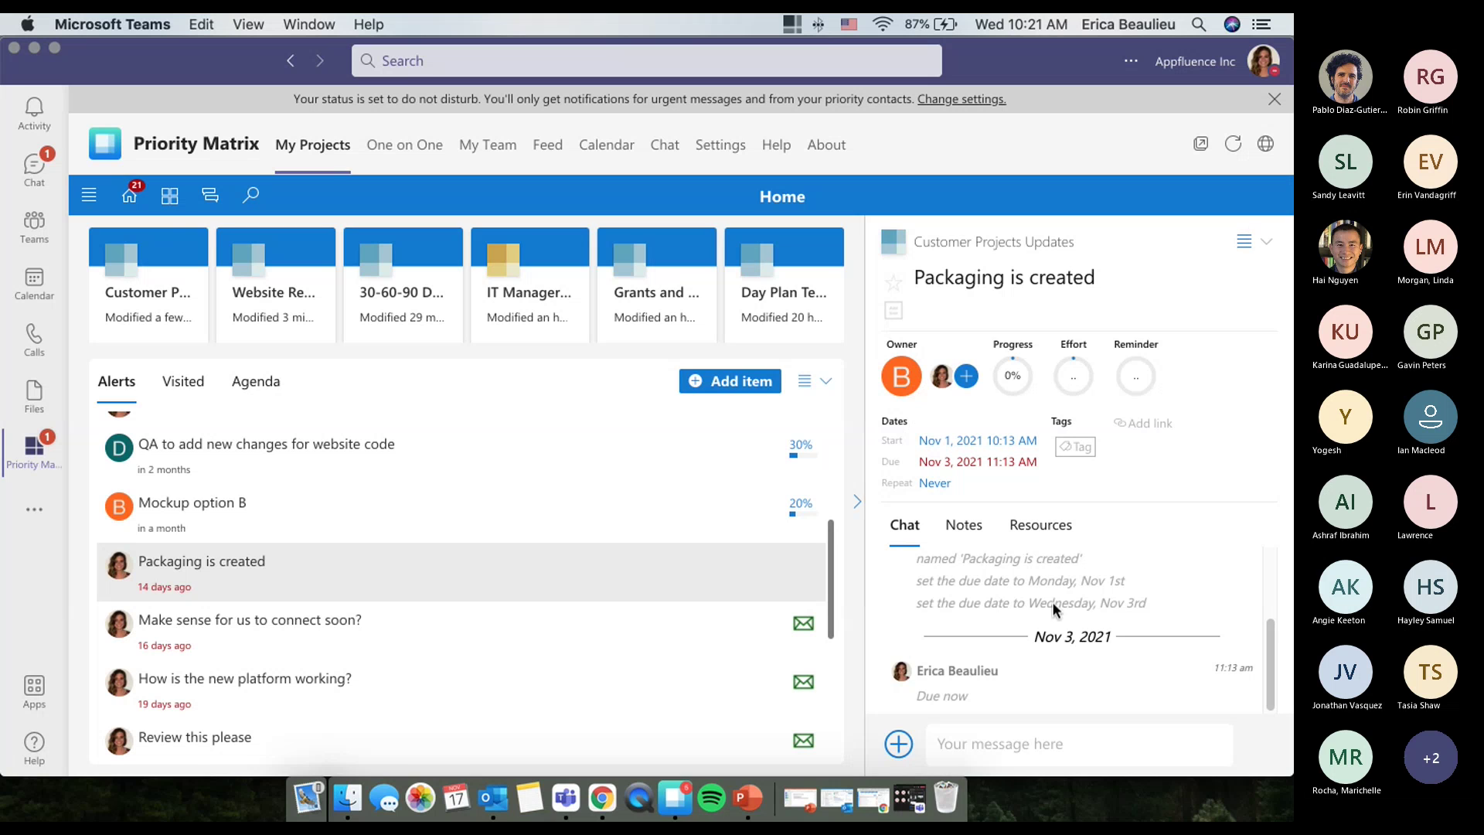
Step: Reschedule the "Packaging is created" item by posting "due in 1 week" in its chat
left_click(989, 746)
type("d")
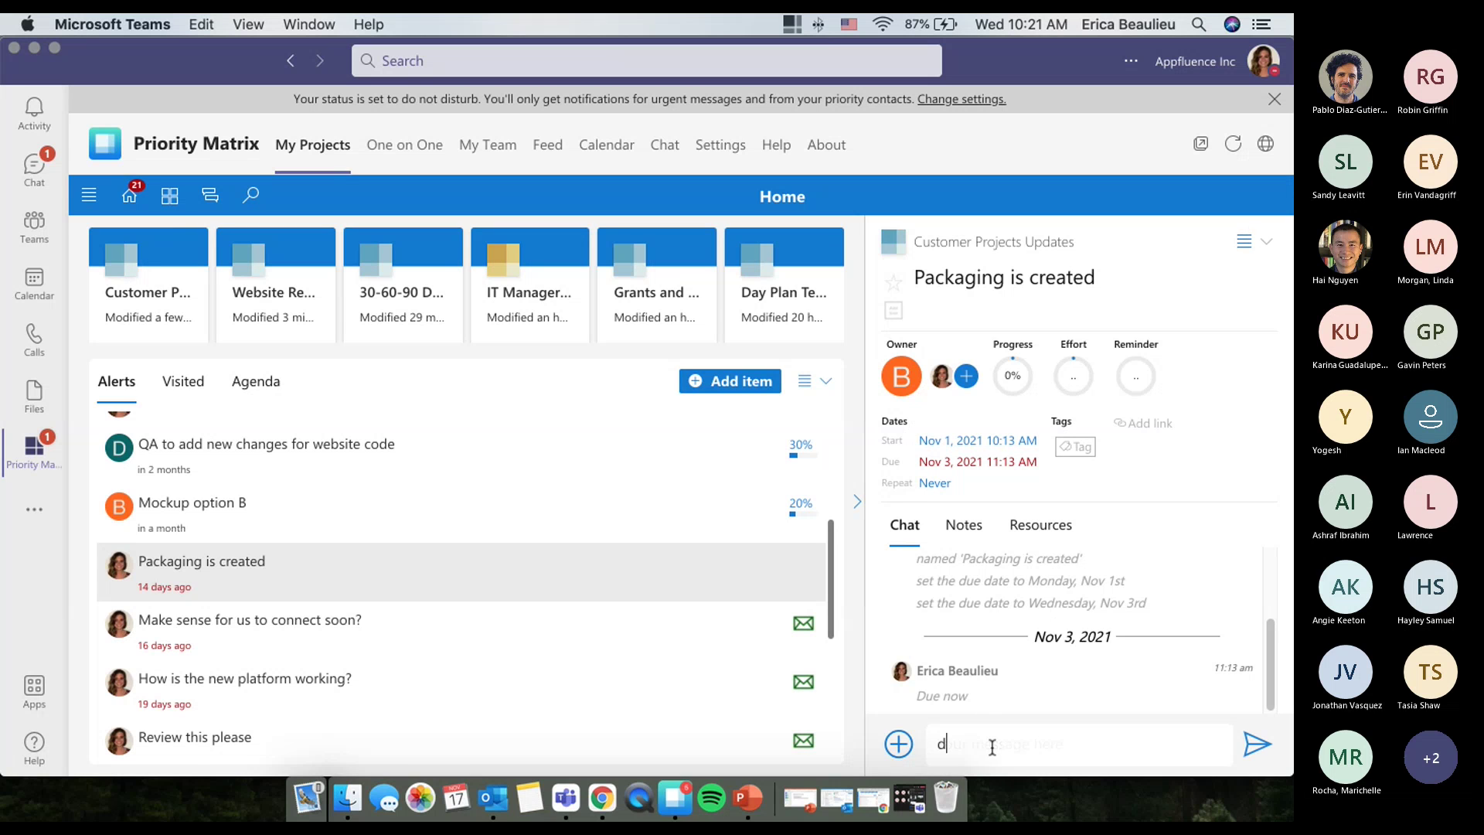
type("ue in 1 week")
key("Return")
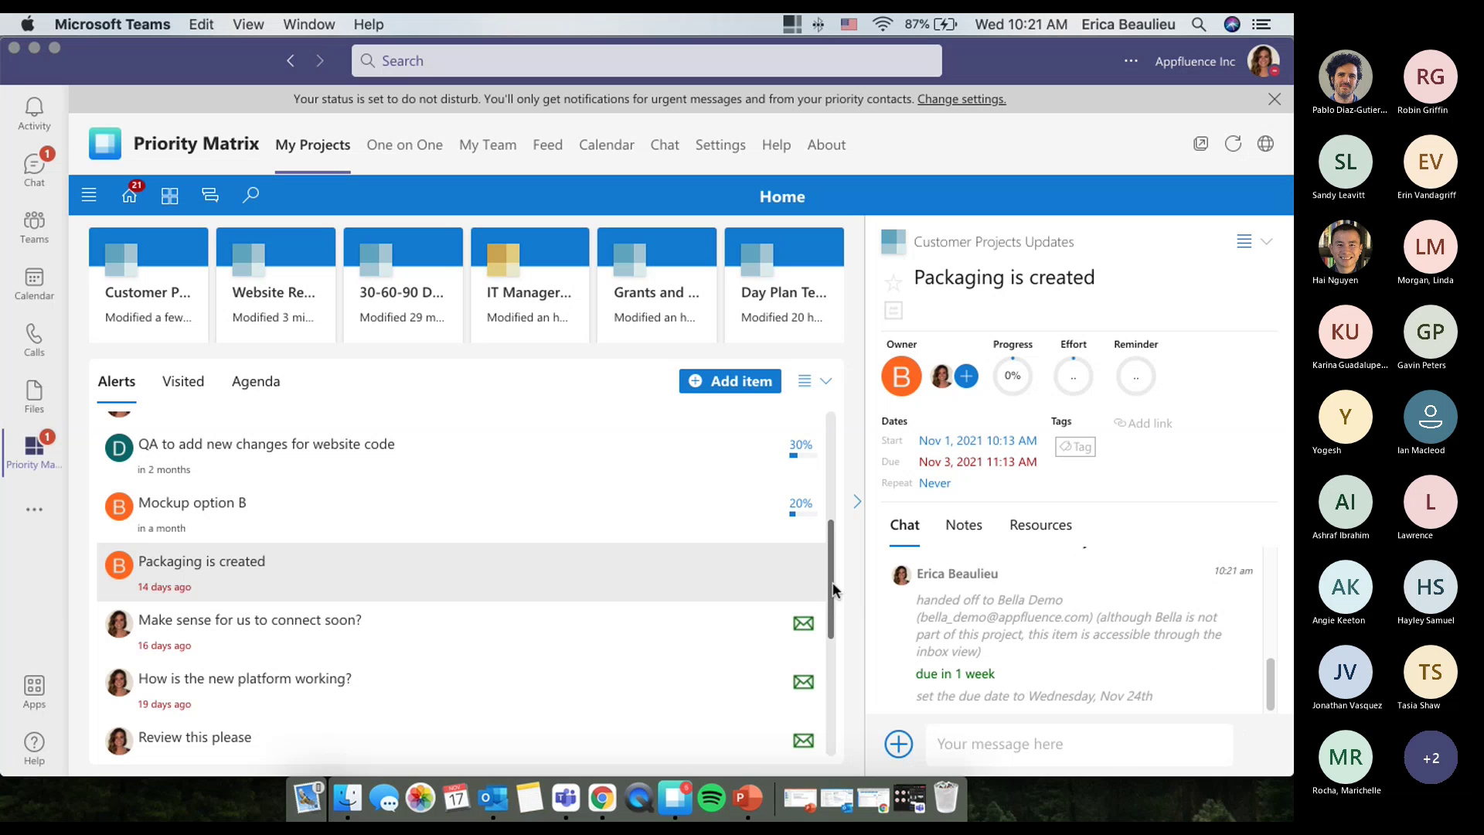
Step: Check the options for clearing alert notifications without applying one, and look through the alerts list
left_click_drag(833, 594, 841, 456)
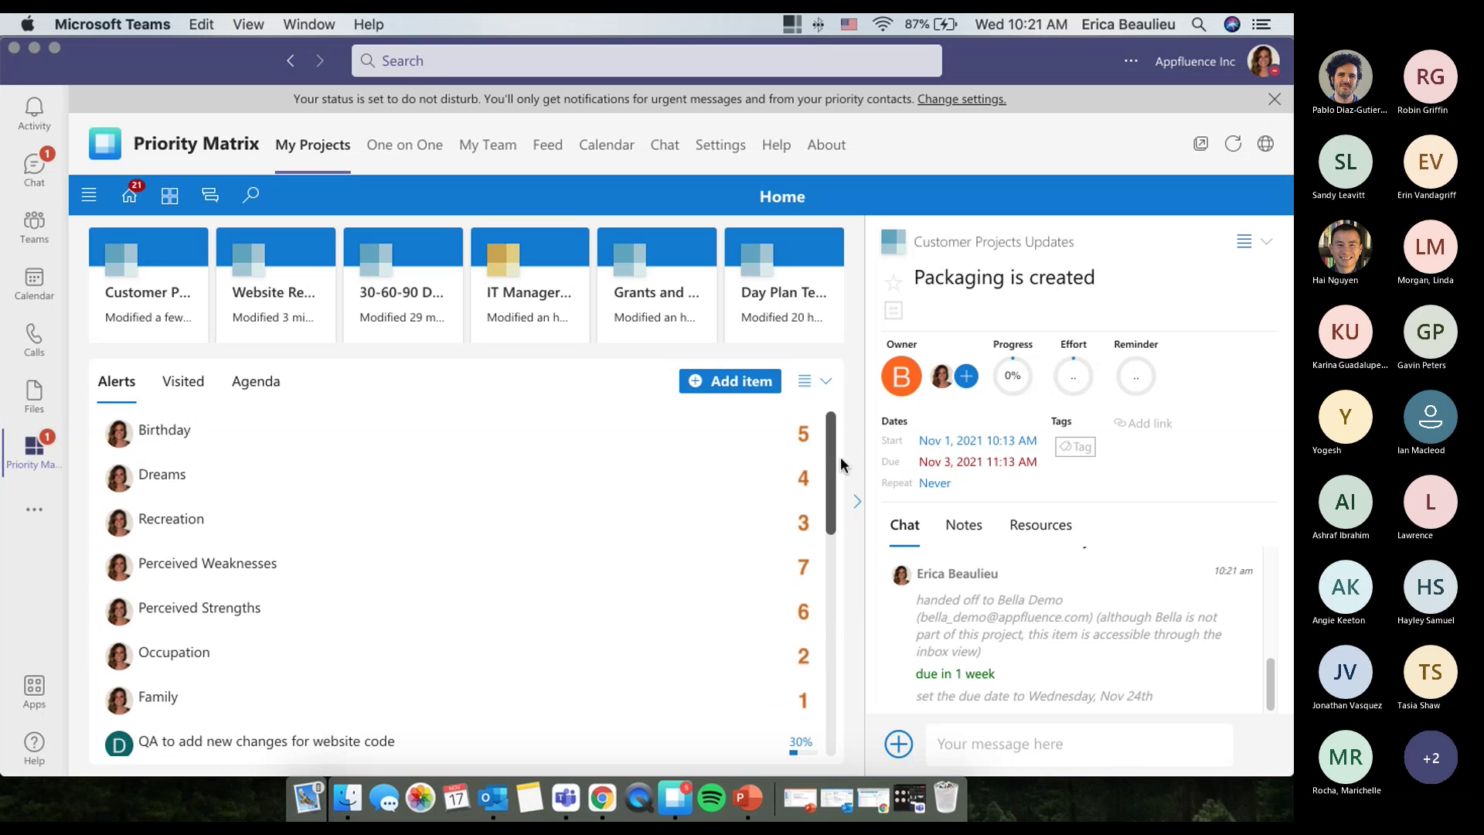
left_click(830, 384)
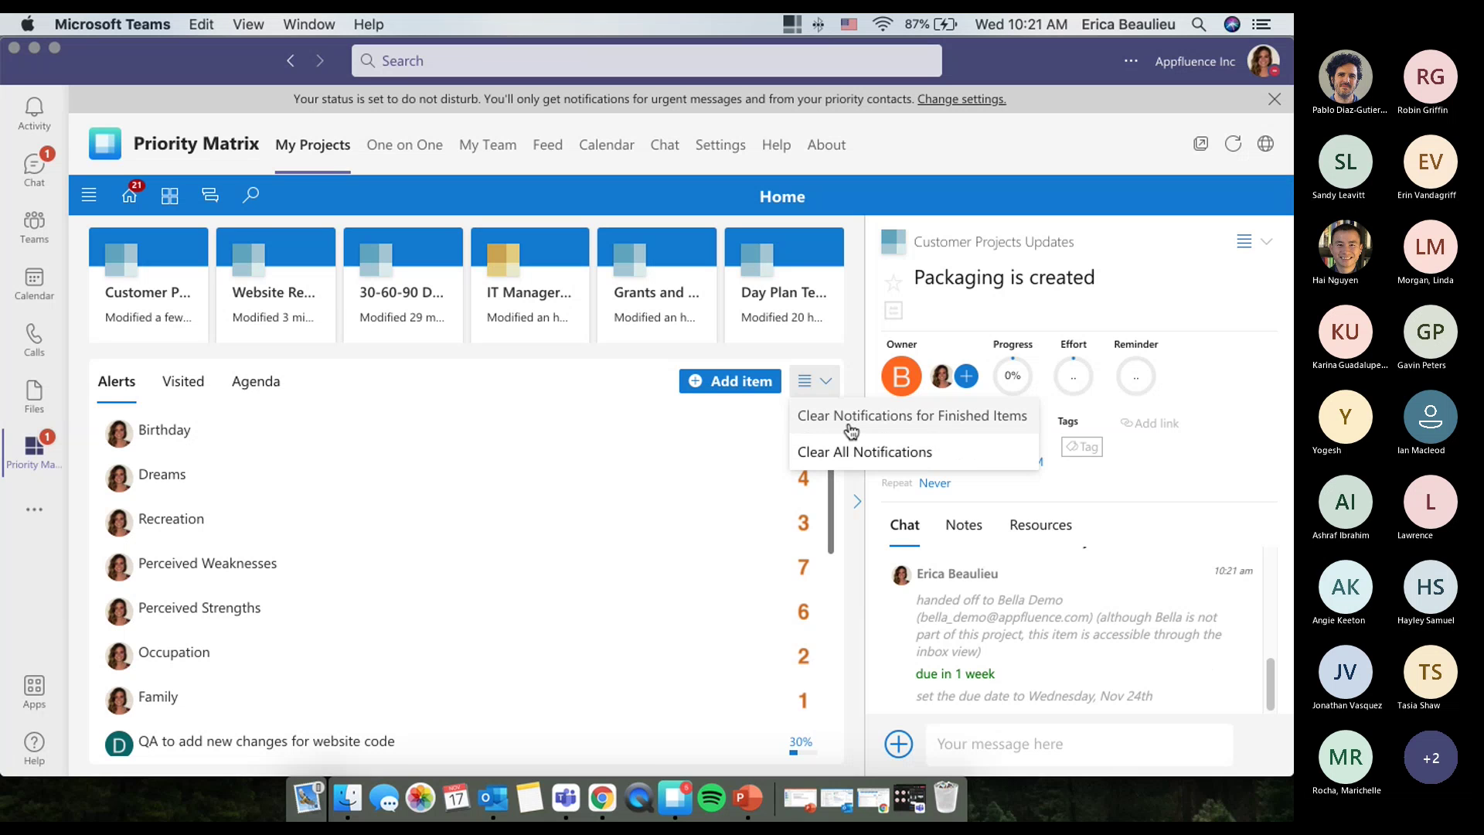
left_click(598, 360)
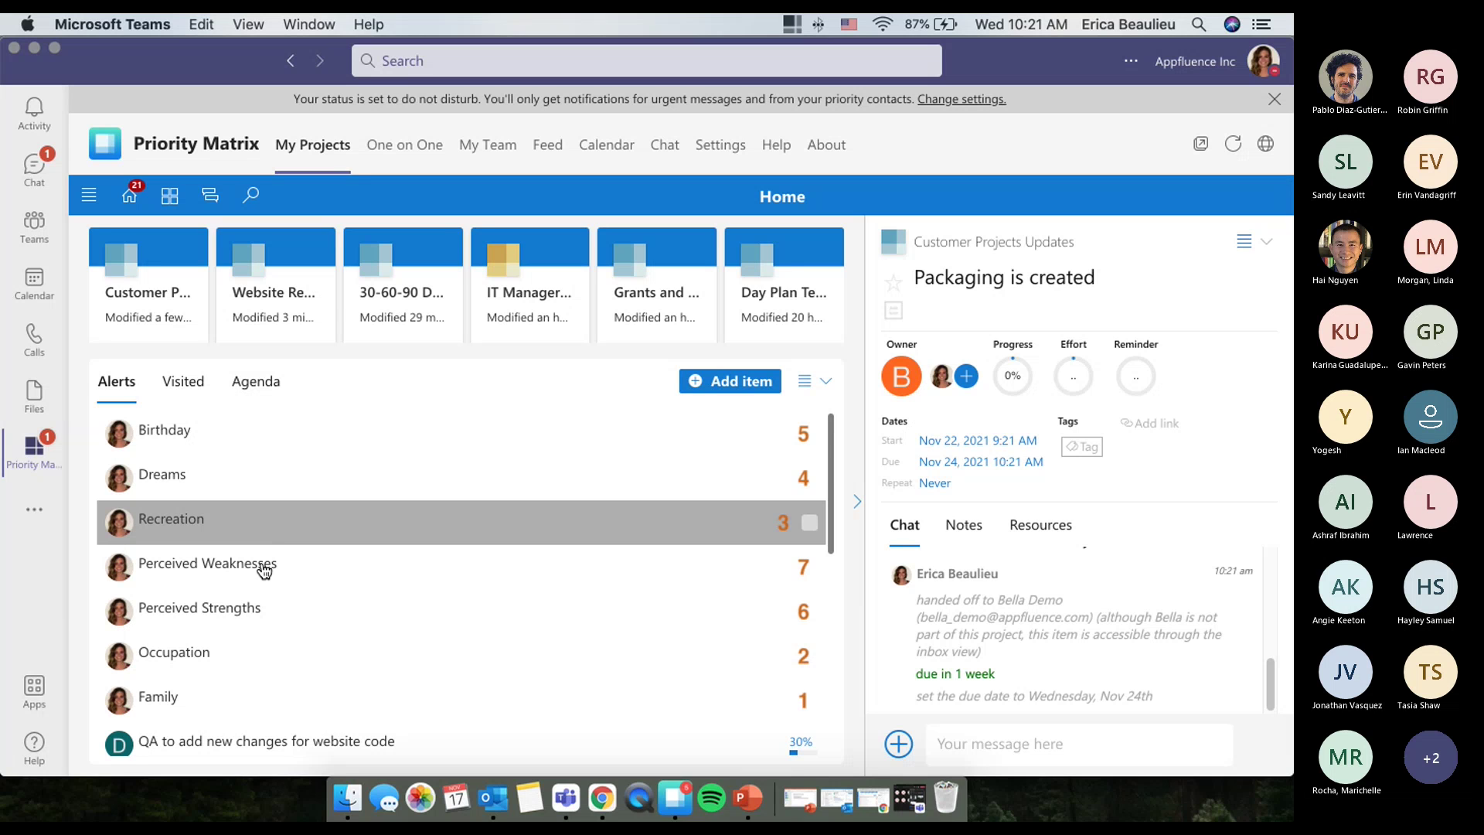
scroll(257, 588, "down", 3)
scroll(258, 589, "down", 1)
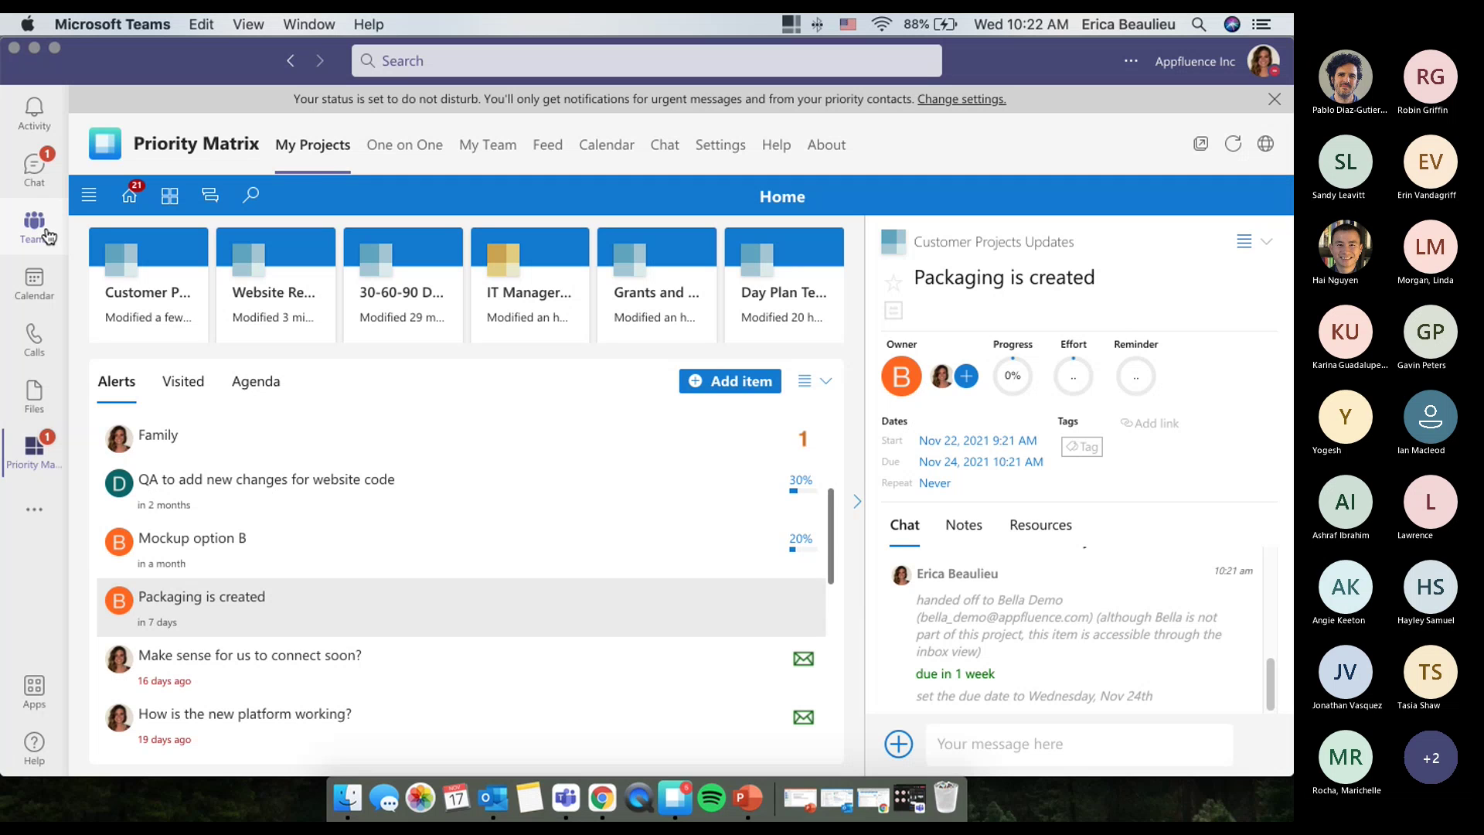
Step: Open the Home agenda and examine the items and meetings listed by day, including the overdue ones
left_click(279, 384)
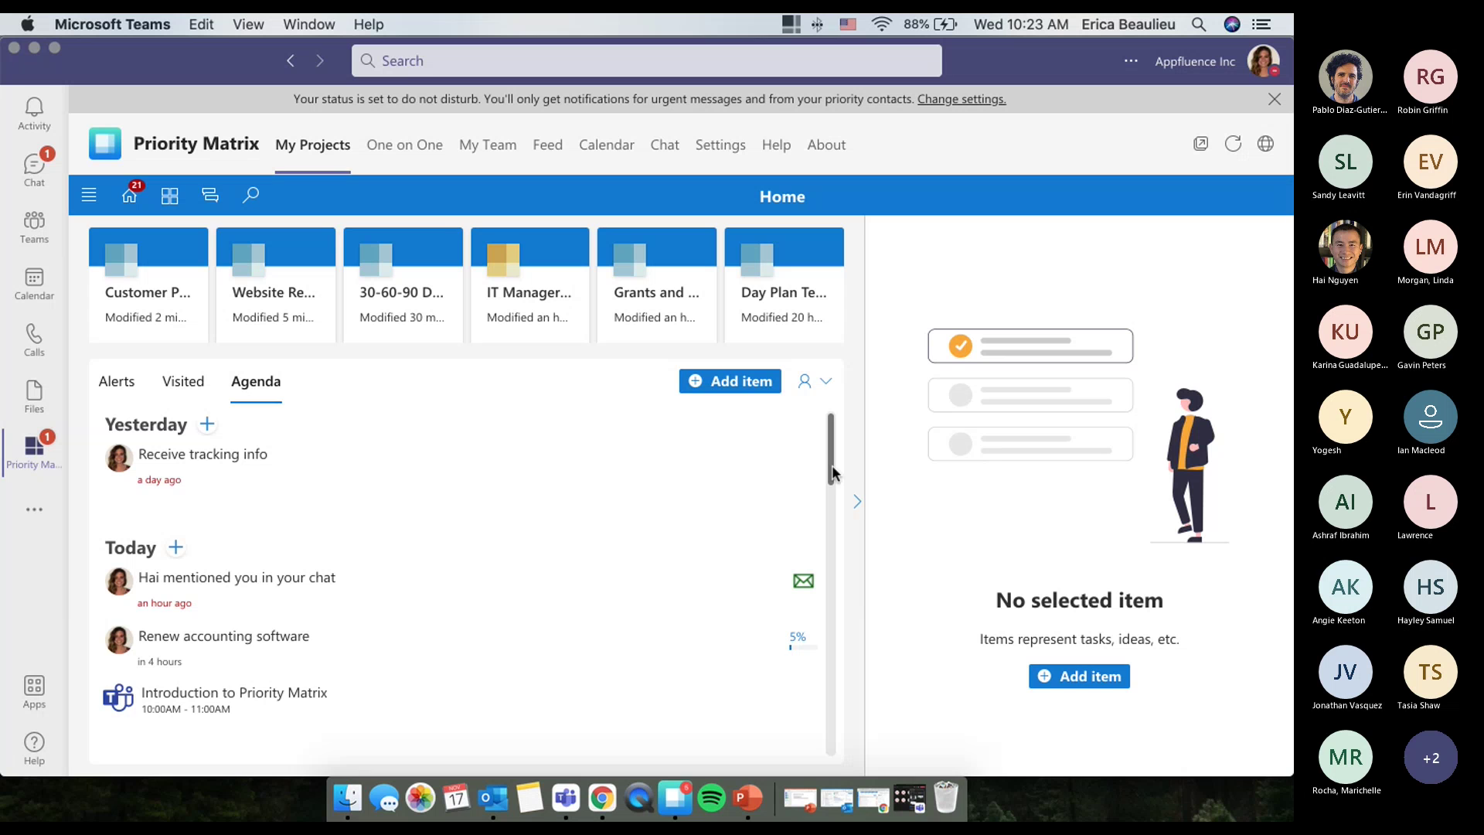
scroll(833, 475, "down", 1)
mouse_move(833, 475)
left_mouse_down()
mouse_move(867, 646)
mouse_move(870, 577)
mouse_move(839, 456)
left_mouse_up()
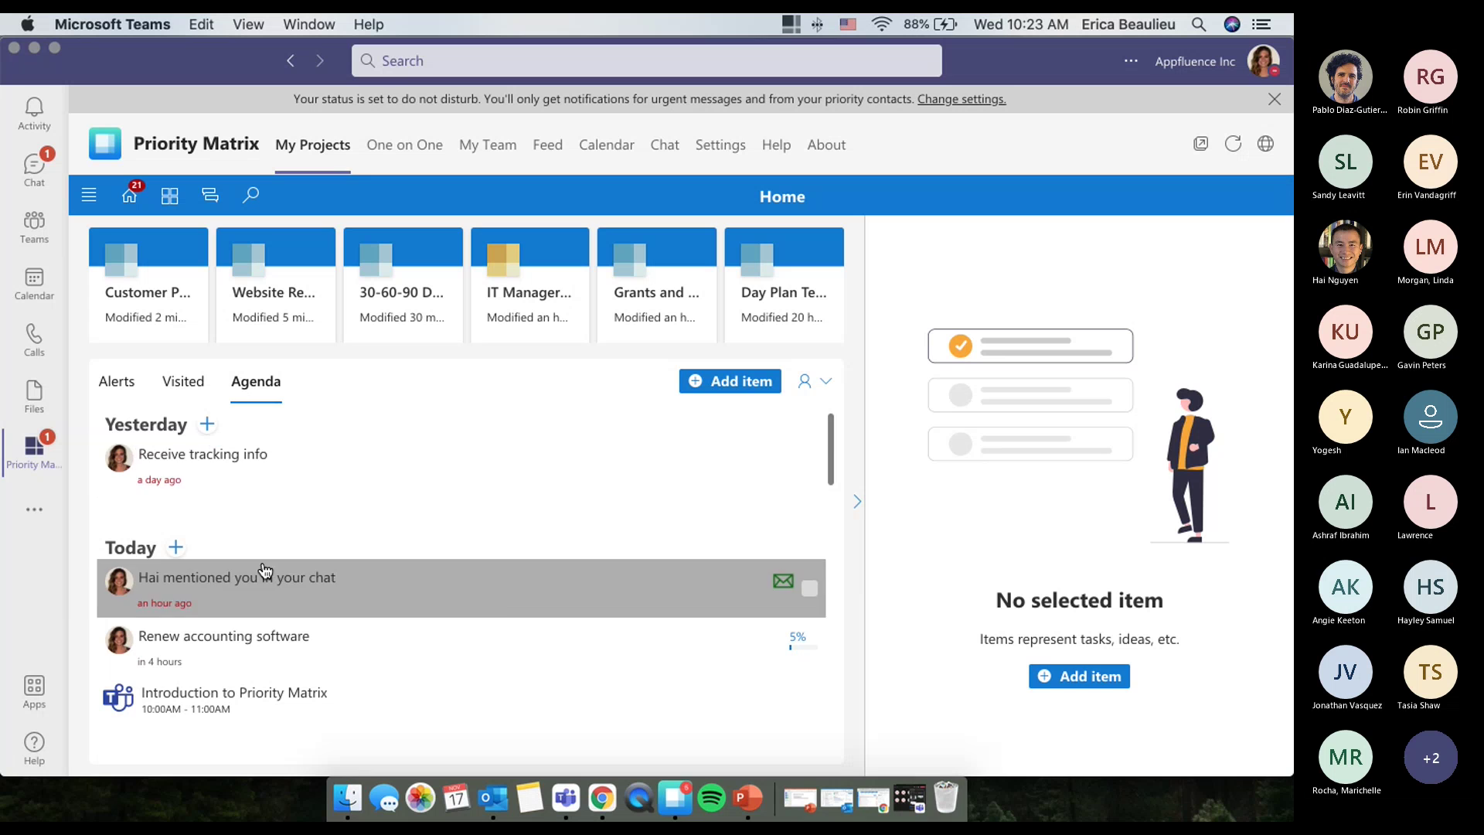
left_click_drag(834, 458, 834, 480)
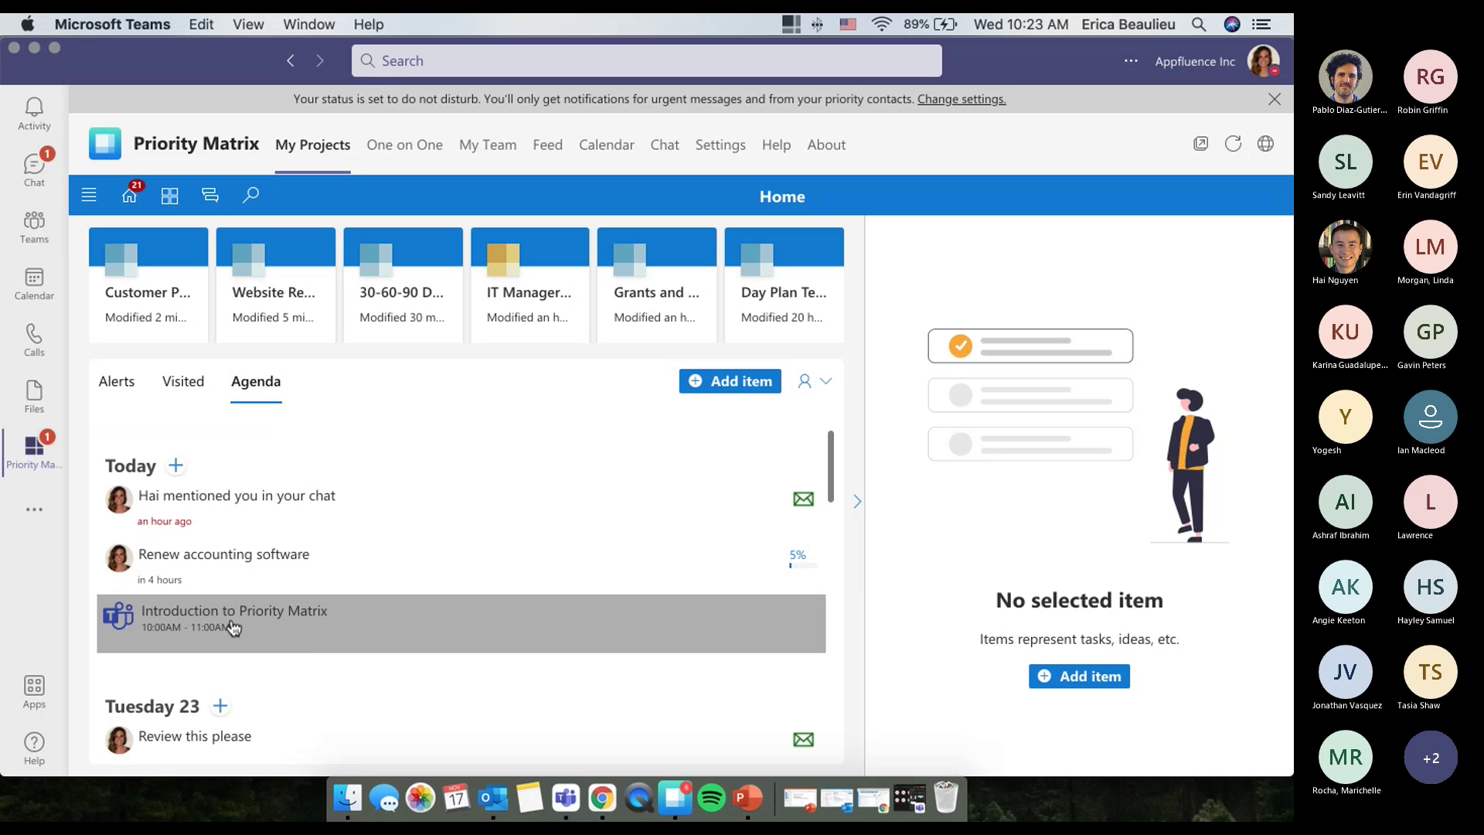
scroll(232, 628, "down", 2)
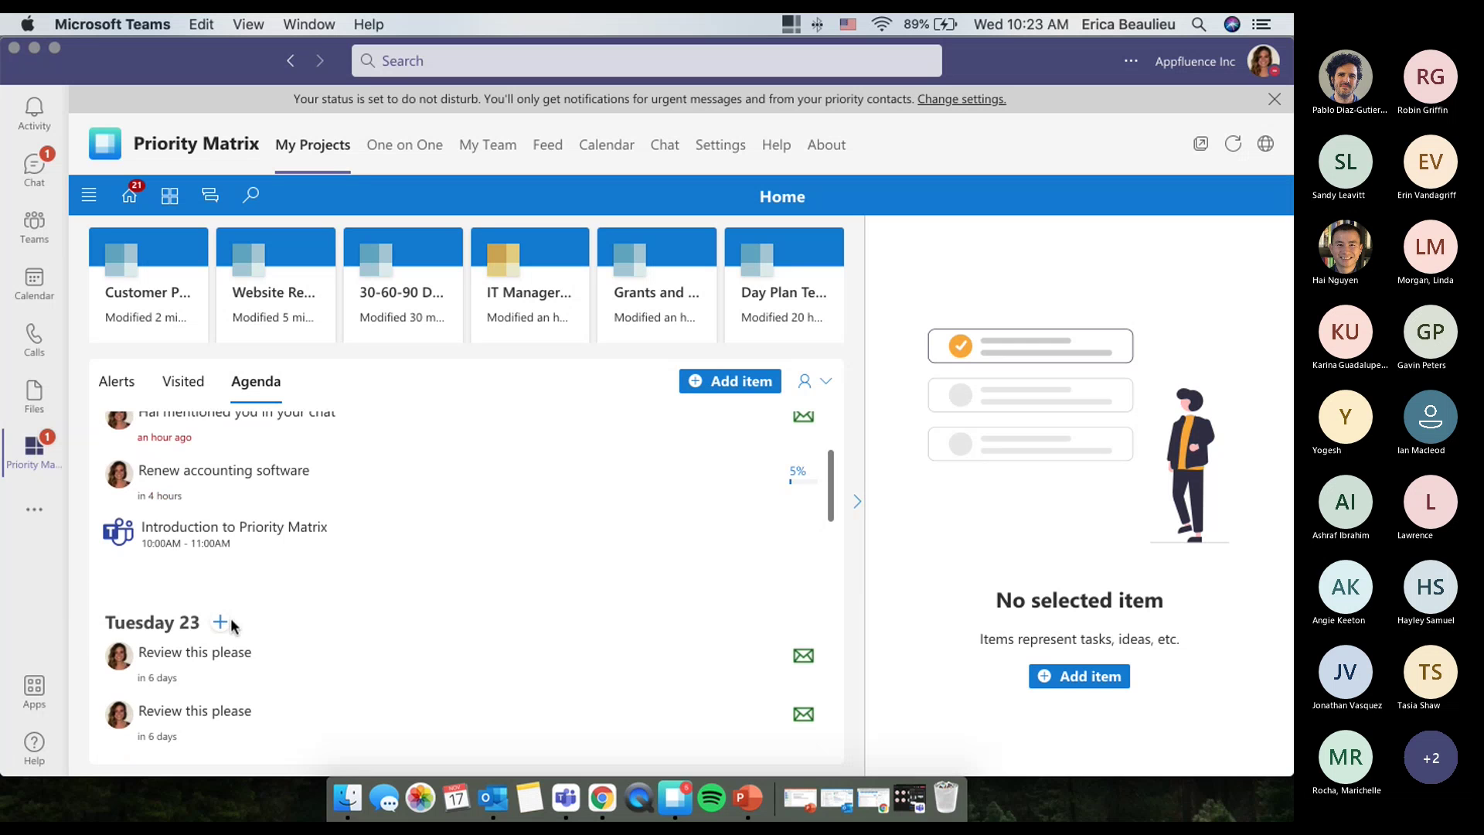
scroll(231, 626, "down", 3)
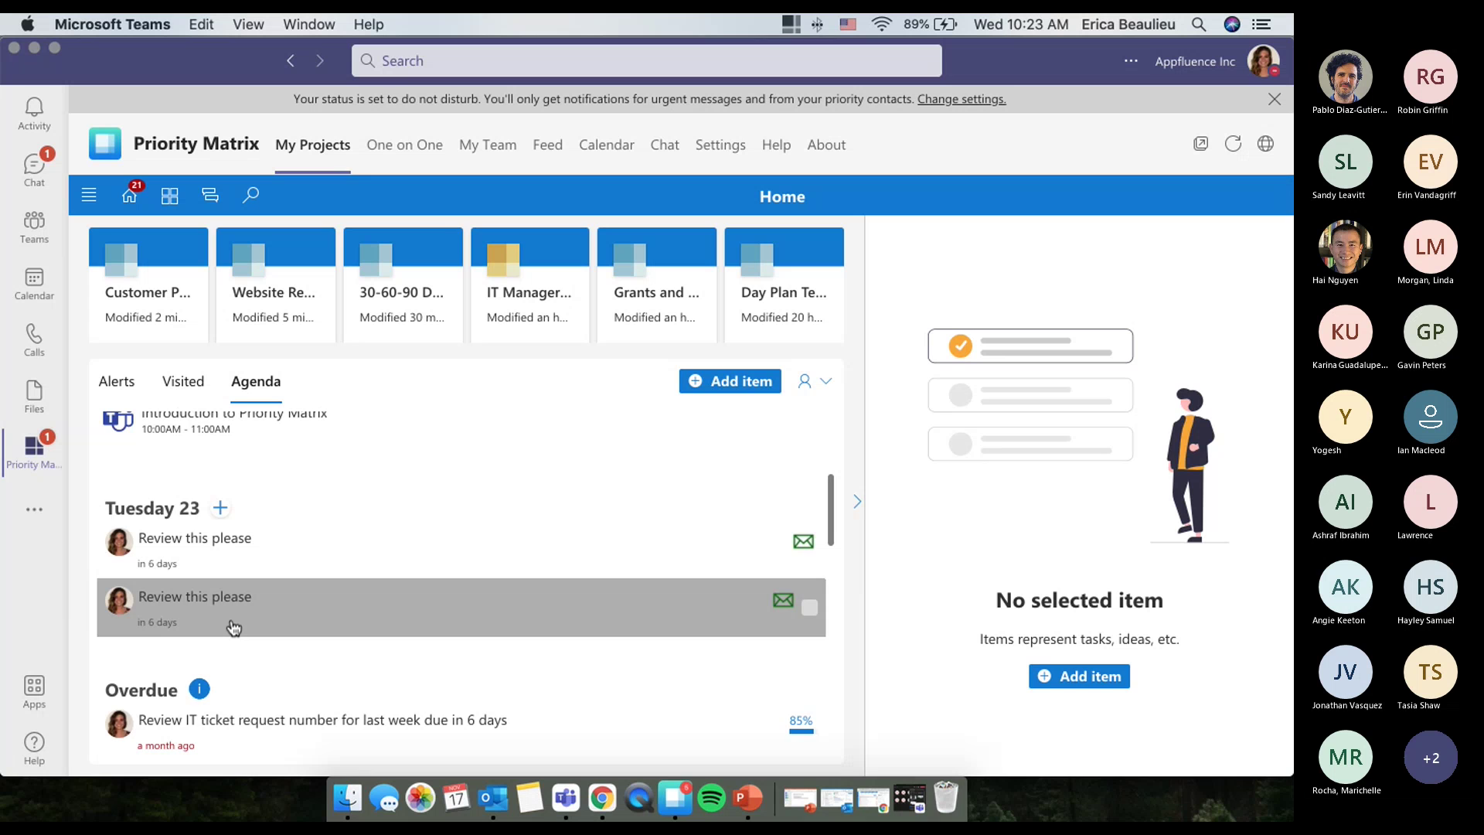
scroll(233, 628, "up", 4)
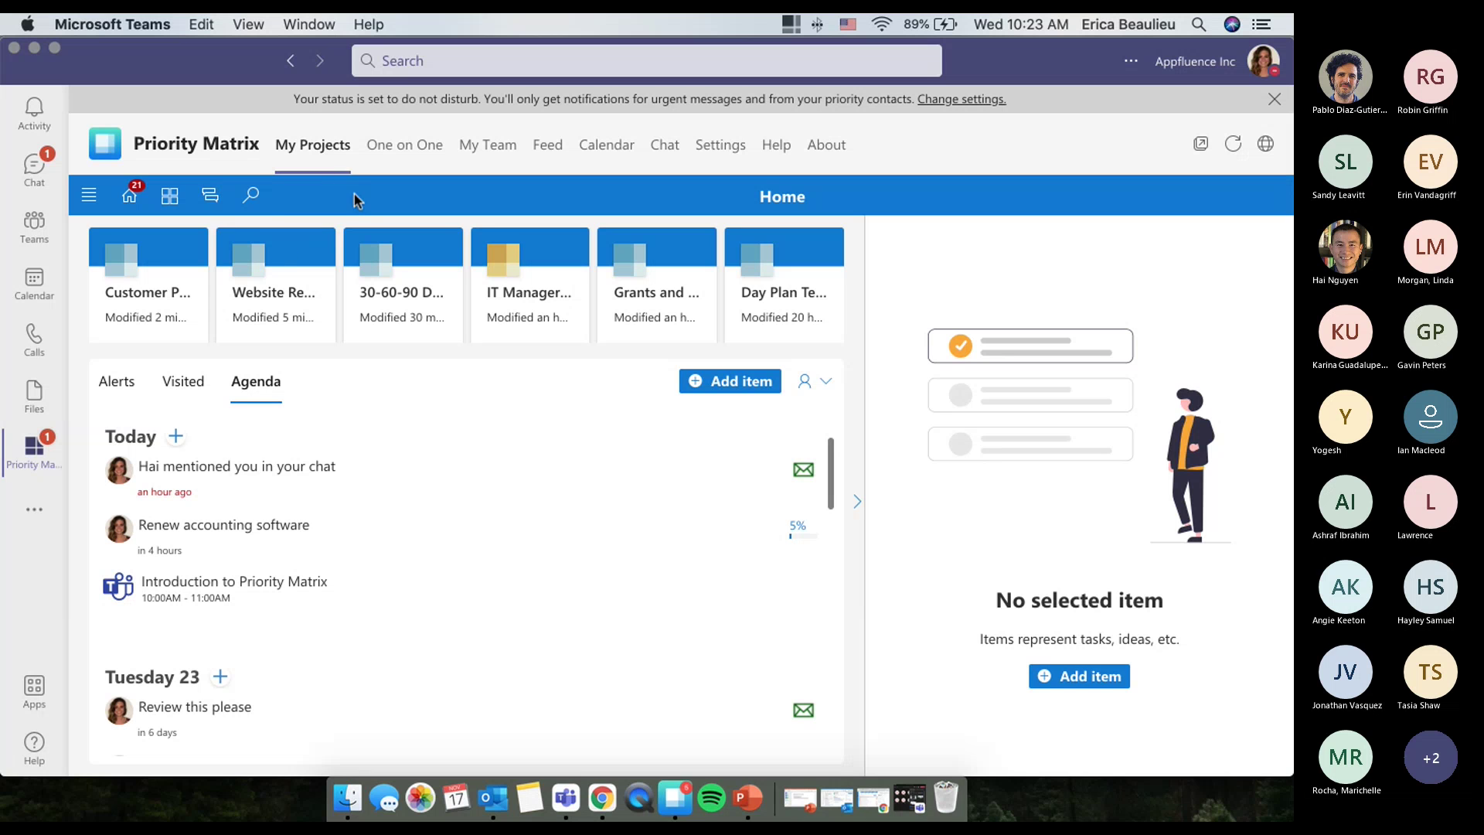
Step: Open the item search page and enlarge the Priority Matrix results list
left_click(253, 198)
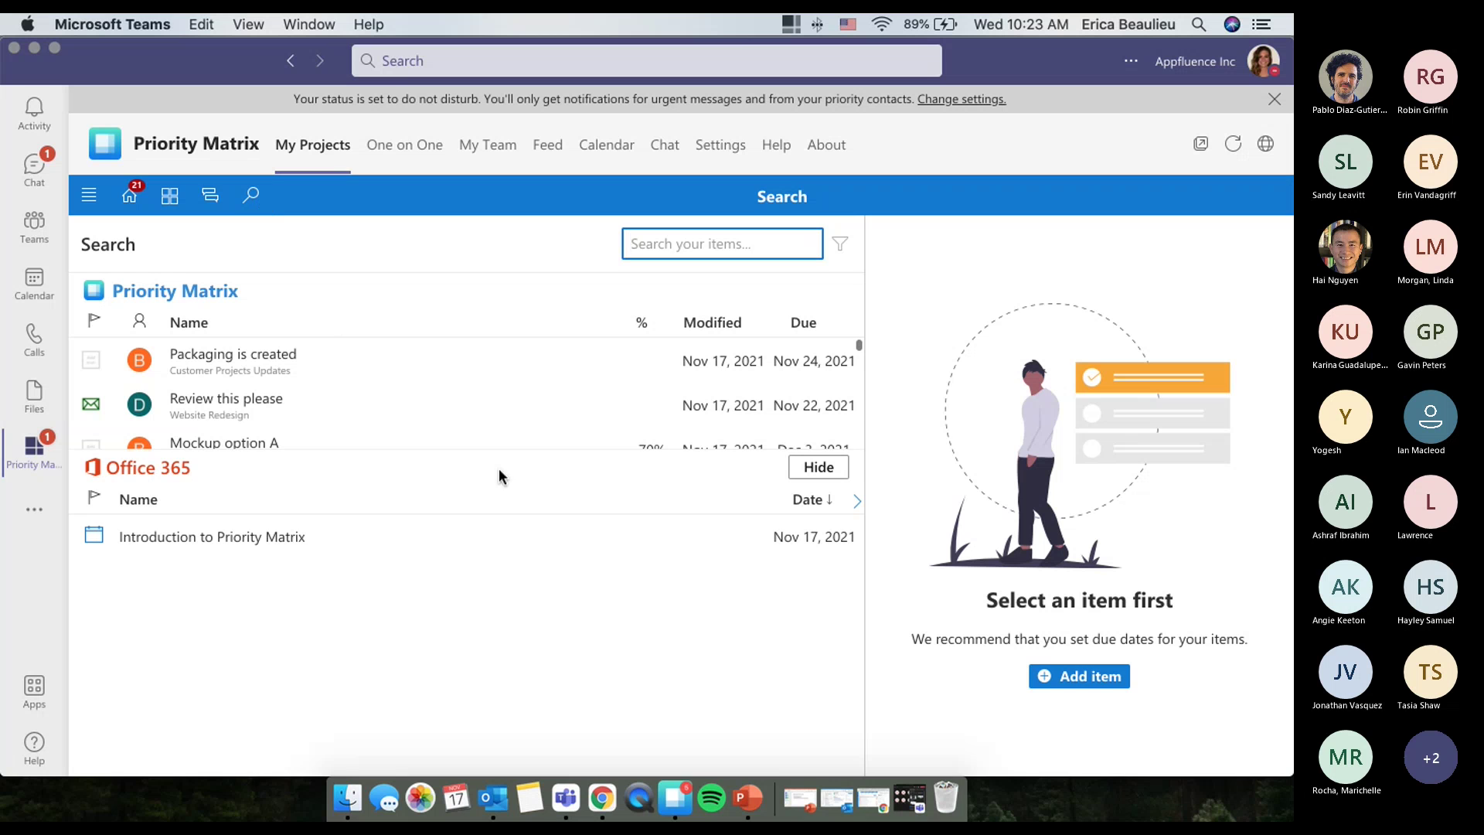
left_click_drag(499, 449, 543, 606)
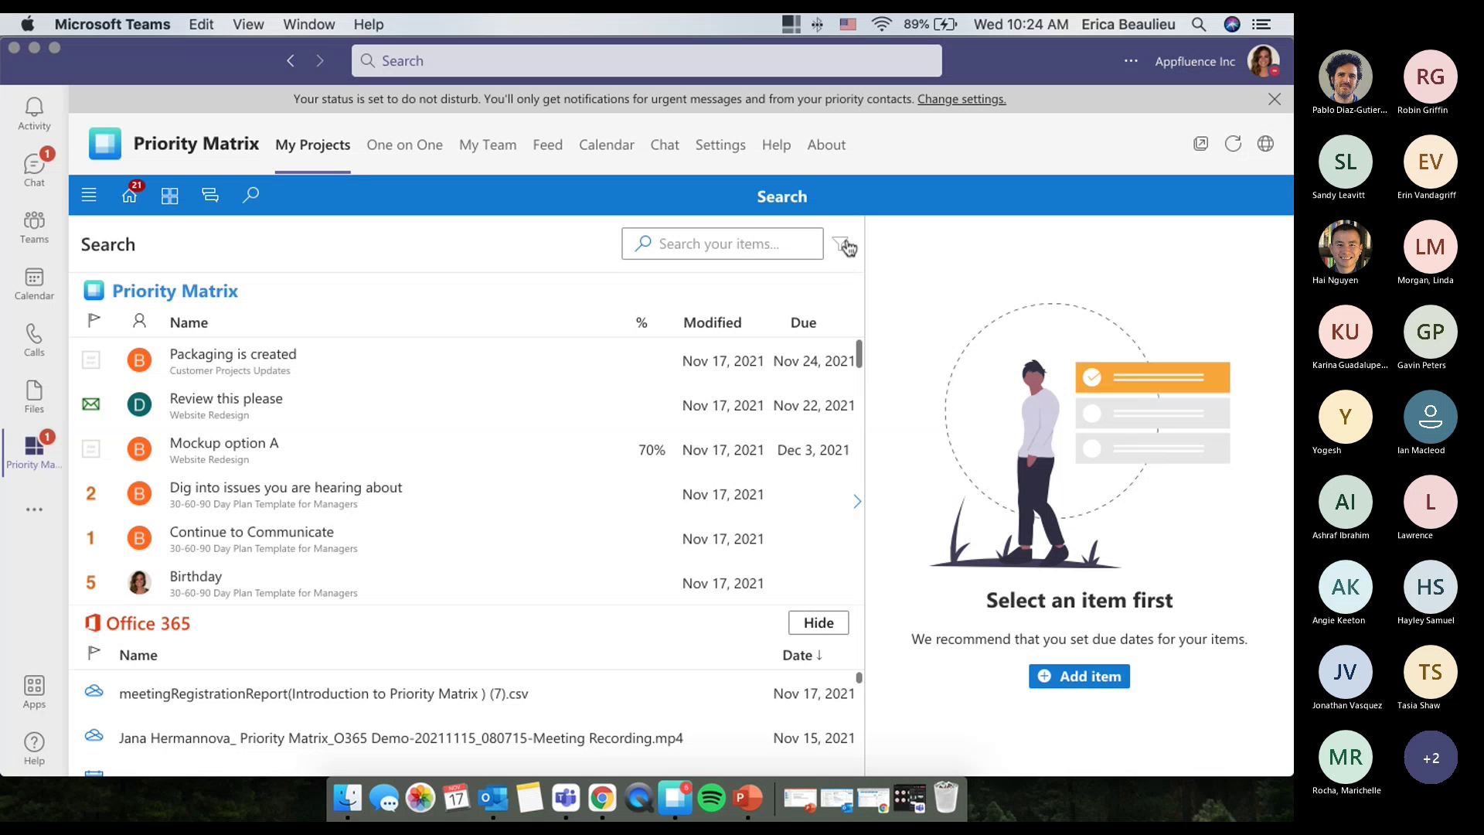
left_click_drag(408, 603, 414, 646)
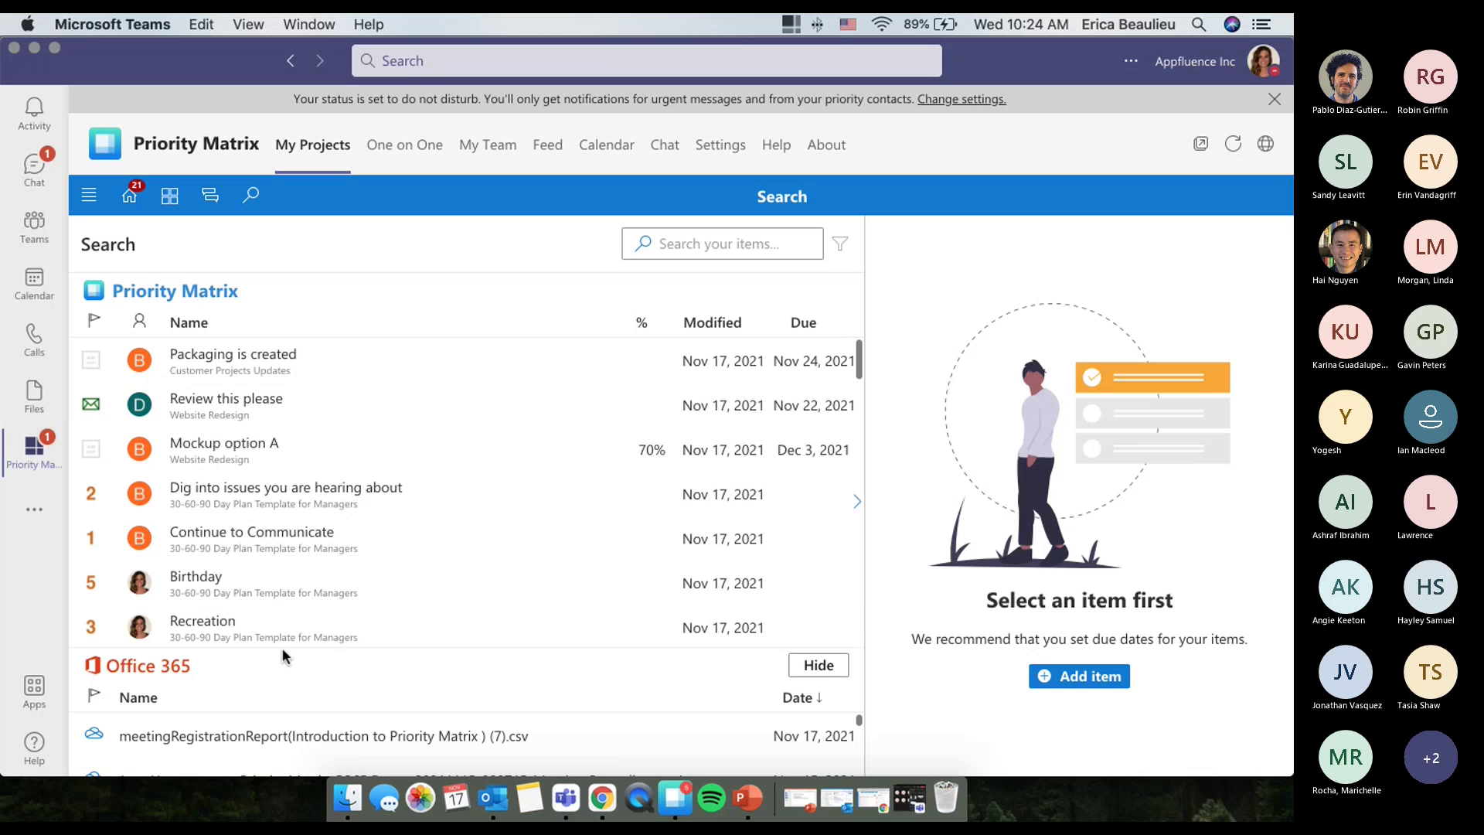
Step: Enlarge the Office 365 results list and look through its files and meetings
left_click_drag(279, 648, 111, 396)
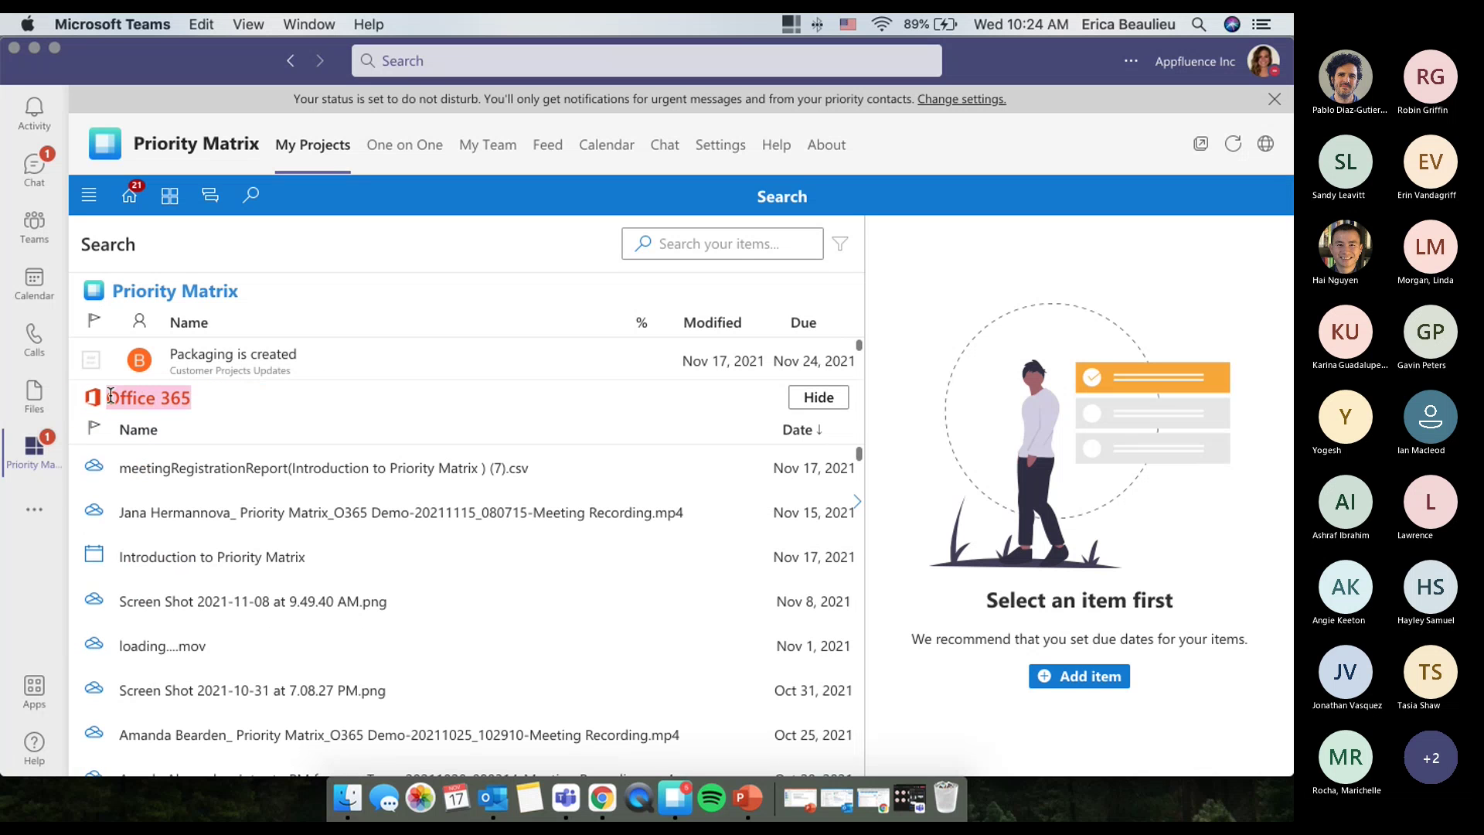
left_click(216, 410)
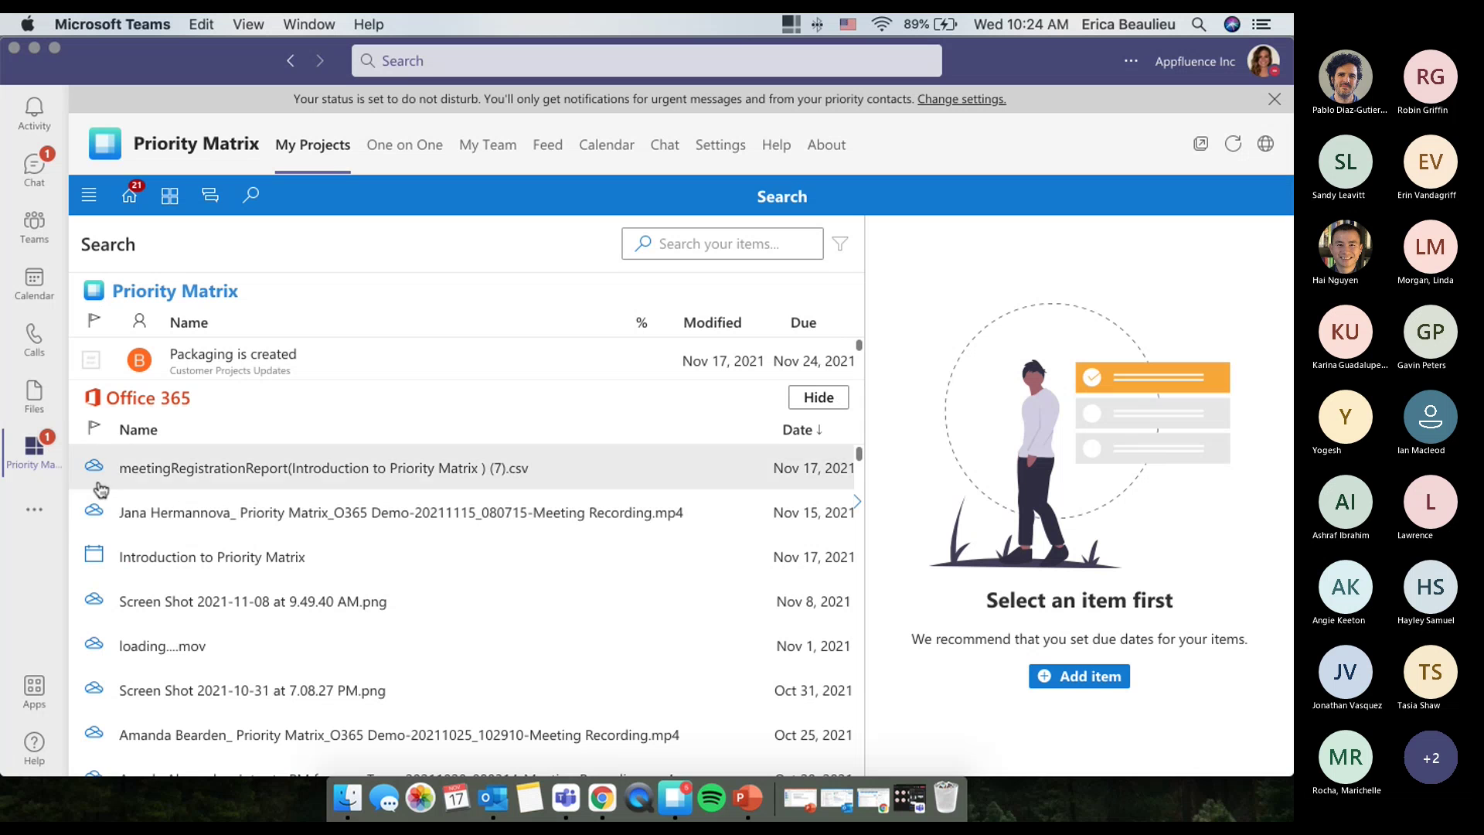
scroll(108, 510, "down", 1)
scroll(105, 612, "down", 3)
scroll(116, 595, "up", 4)
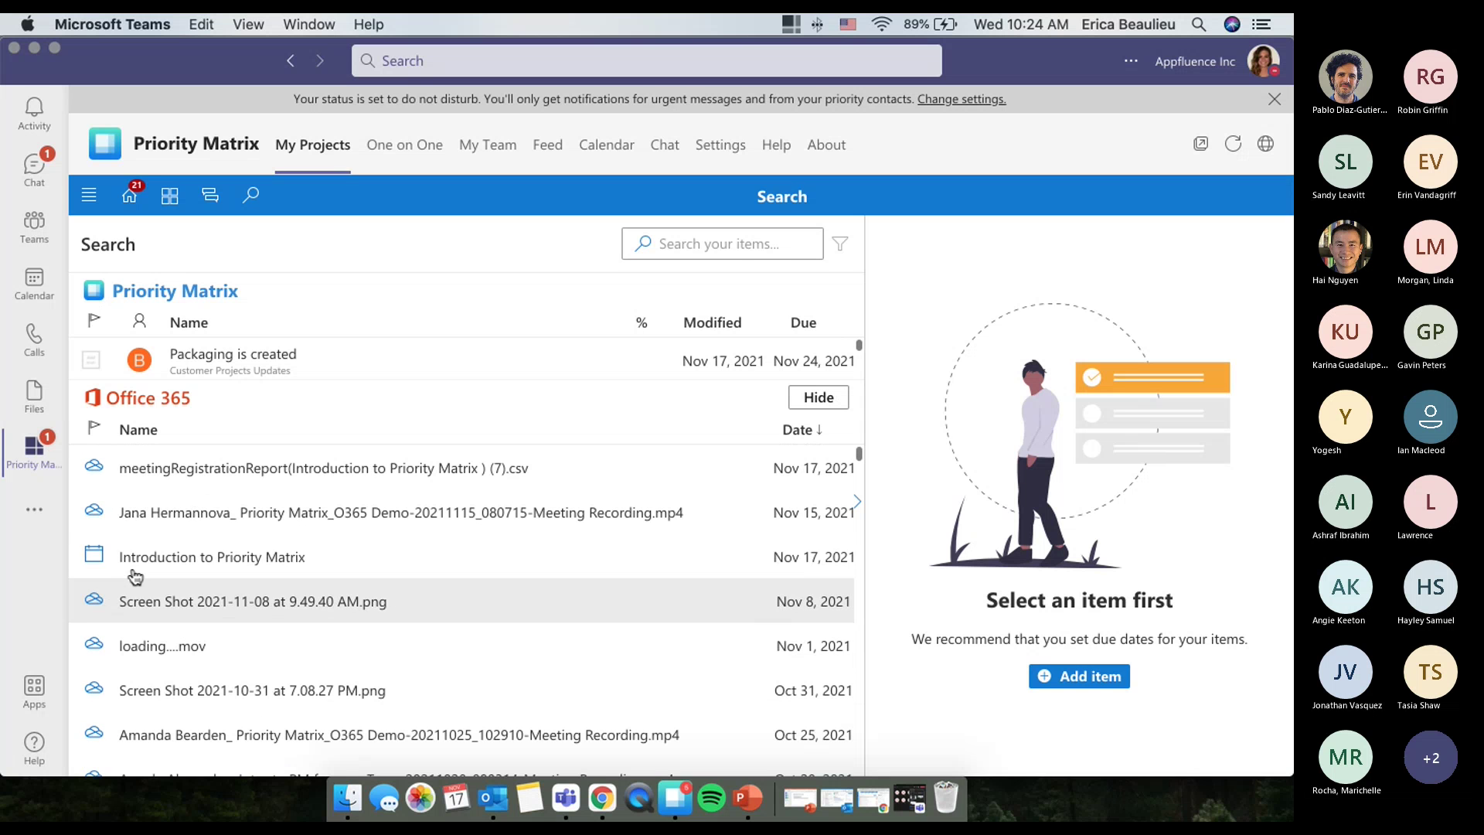
scroll(149, 573, "down", 15)
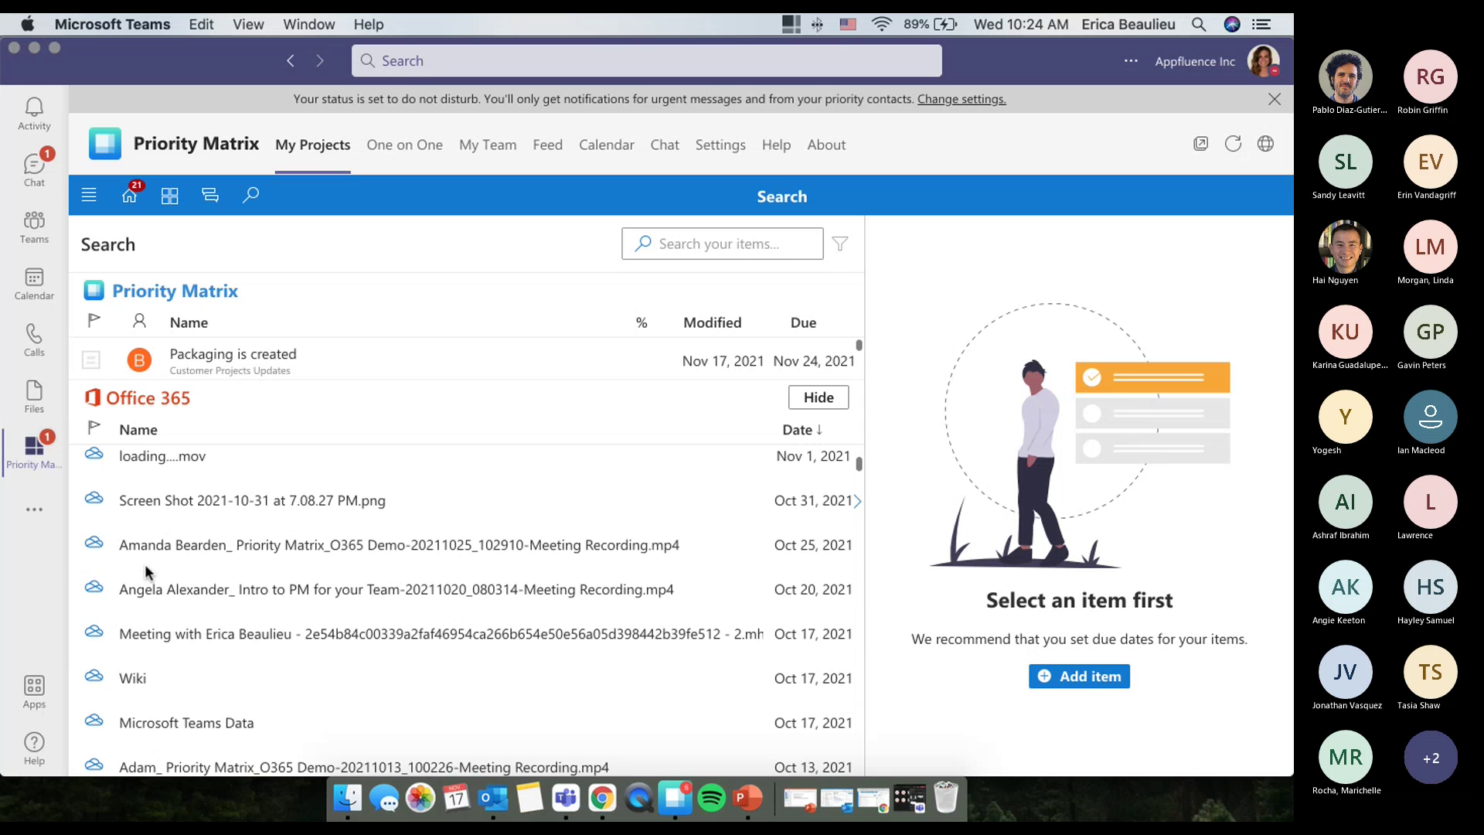
scroll(145, 563, "up", 20)
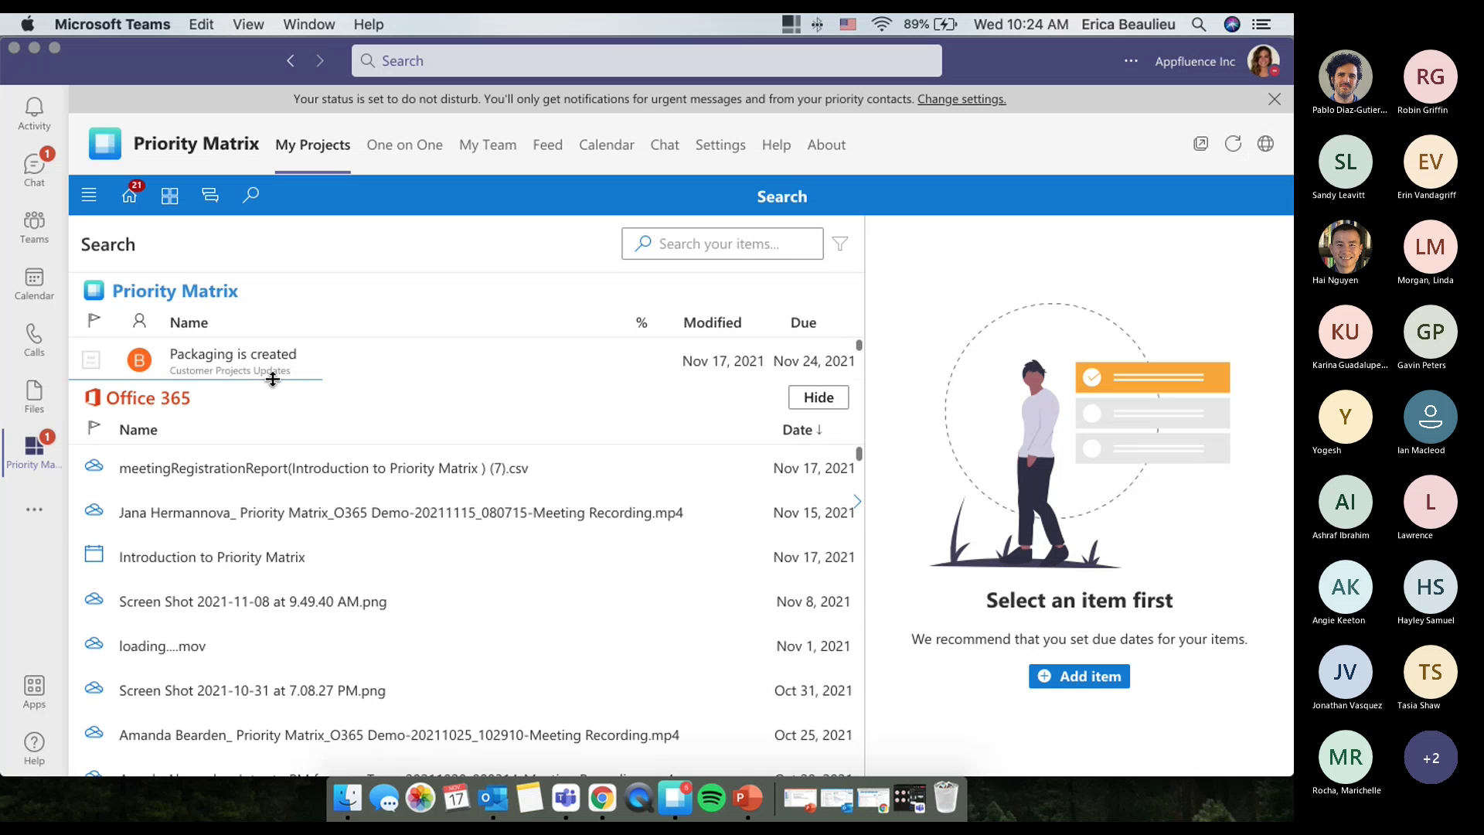
Step: Search for "review" and examine the matching Priority Matrix items and Office 365 results
left_click(721, 248)
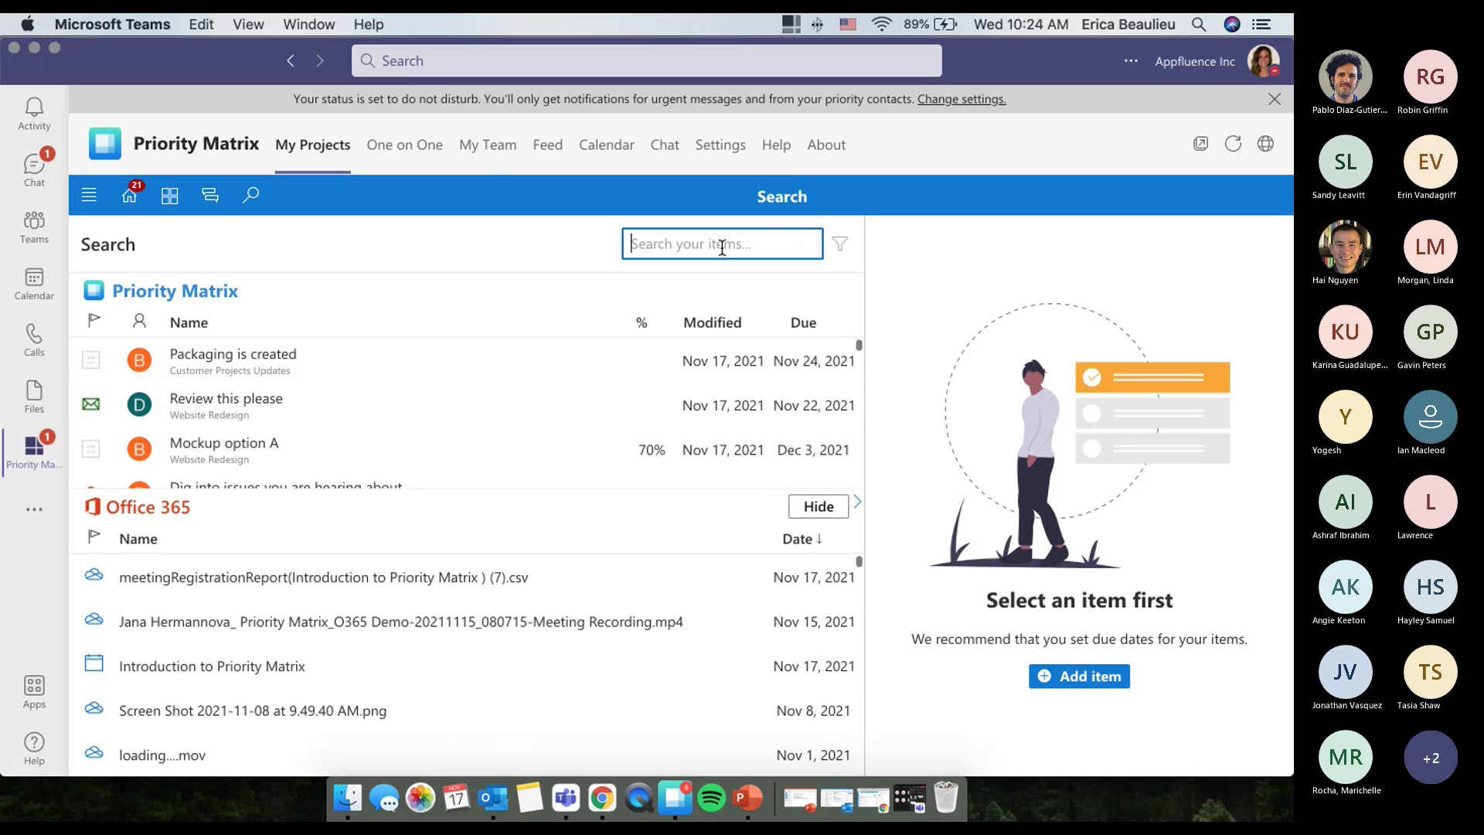
type("review")
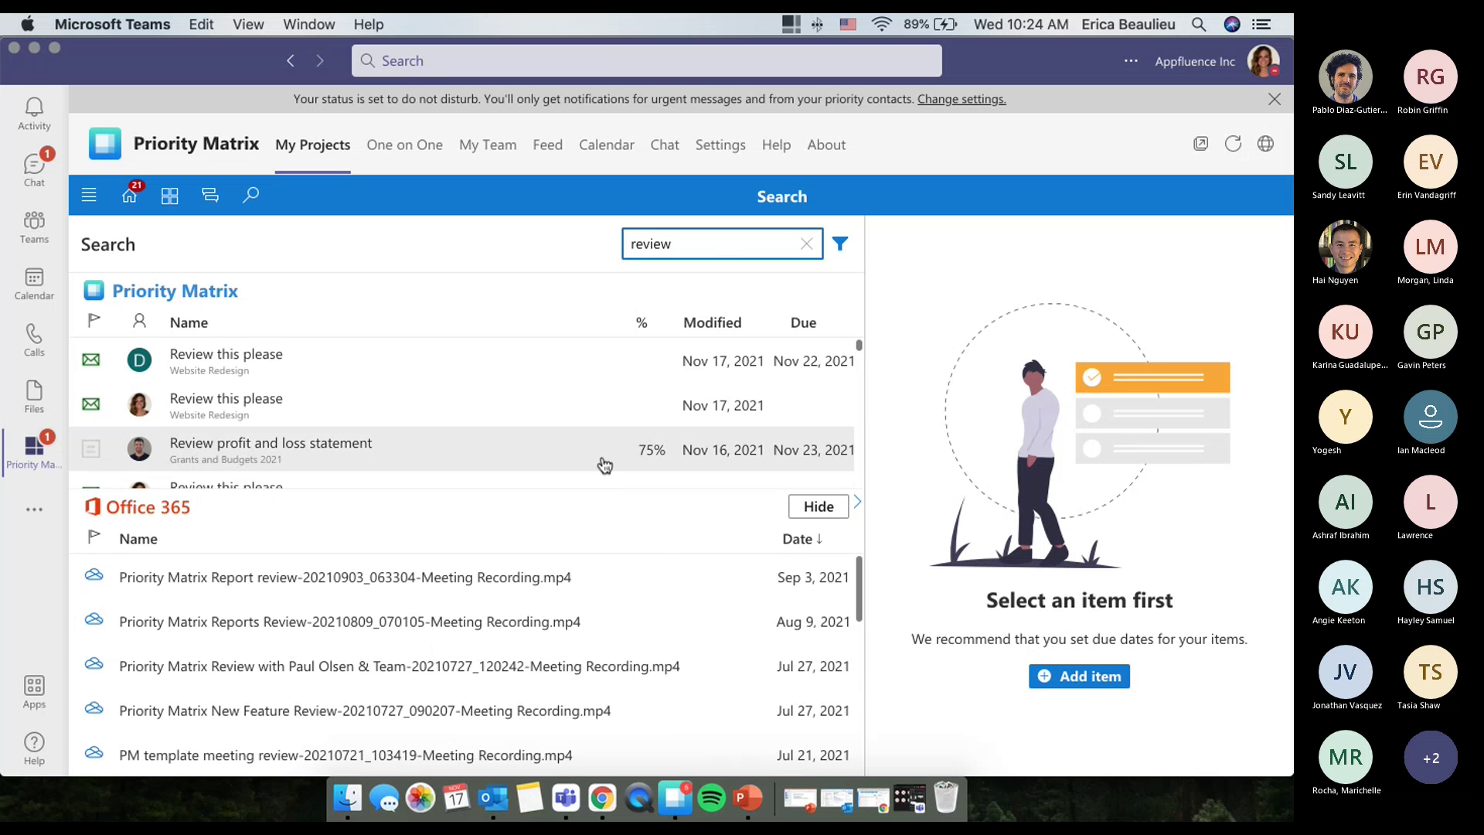
left_click_drag(588, 495, 586, 555)
scroll(456, 736, "down", 10)
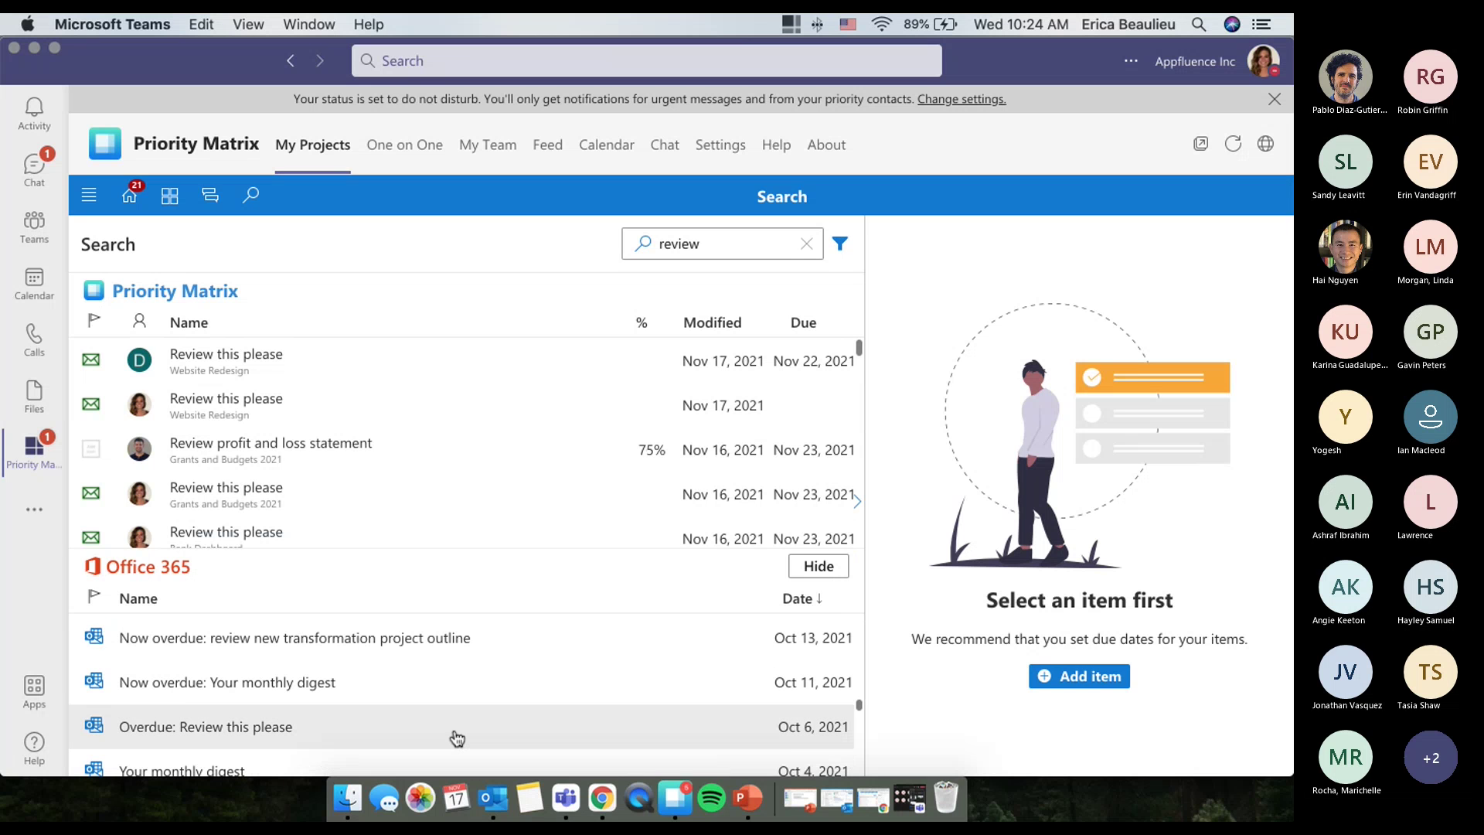
scroll(457, 737, "down", 10)
scroll(457, 736, "up", 15)
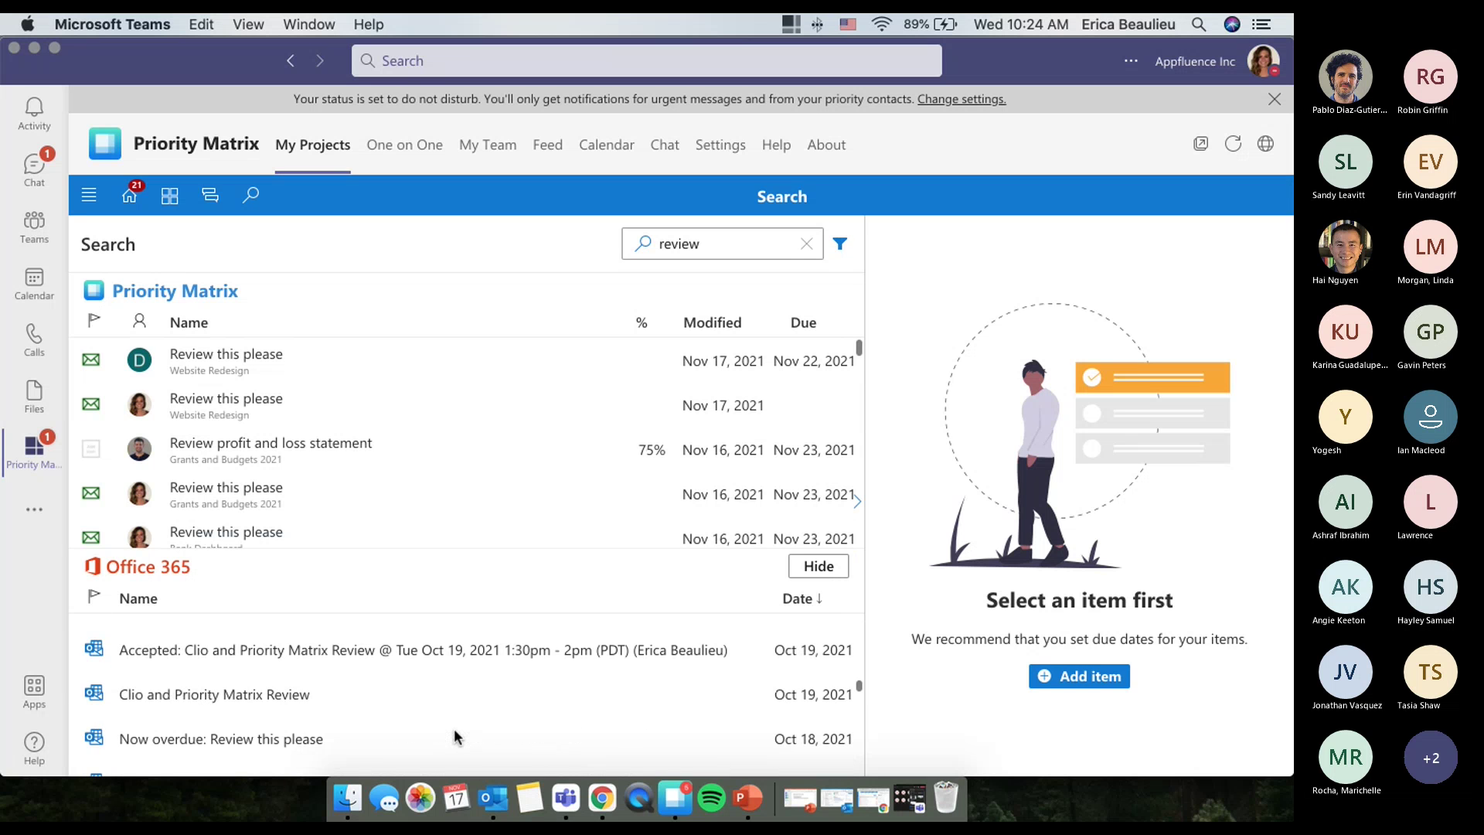
scroll(454, 730, "up", 5)
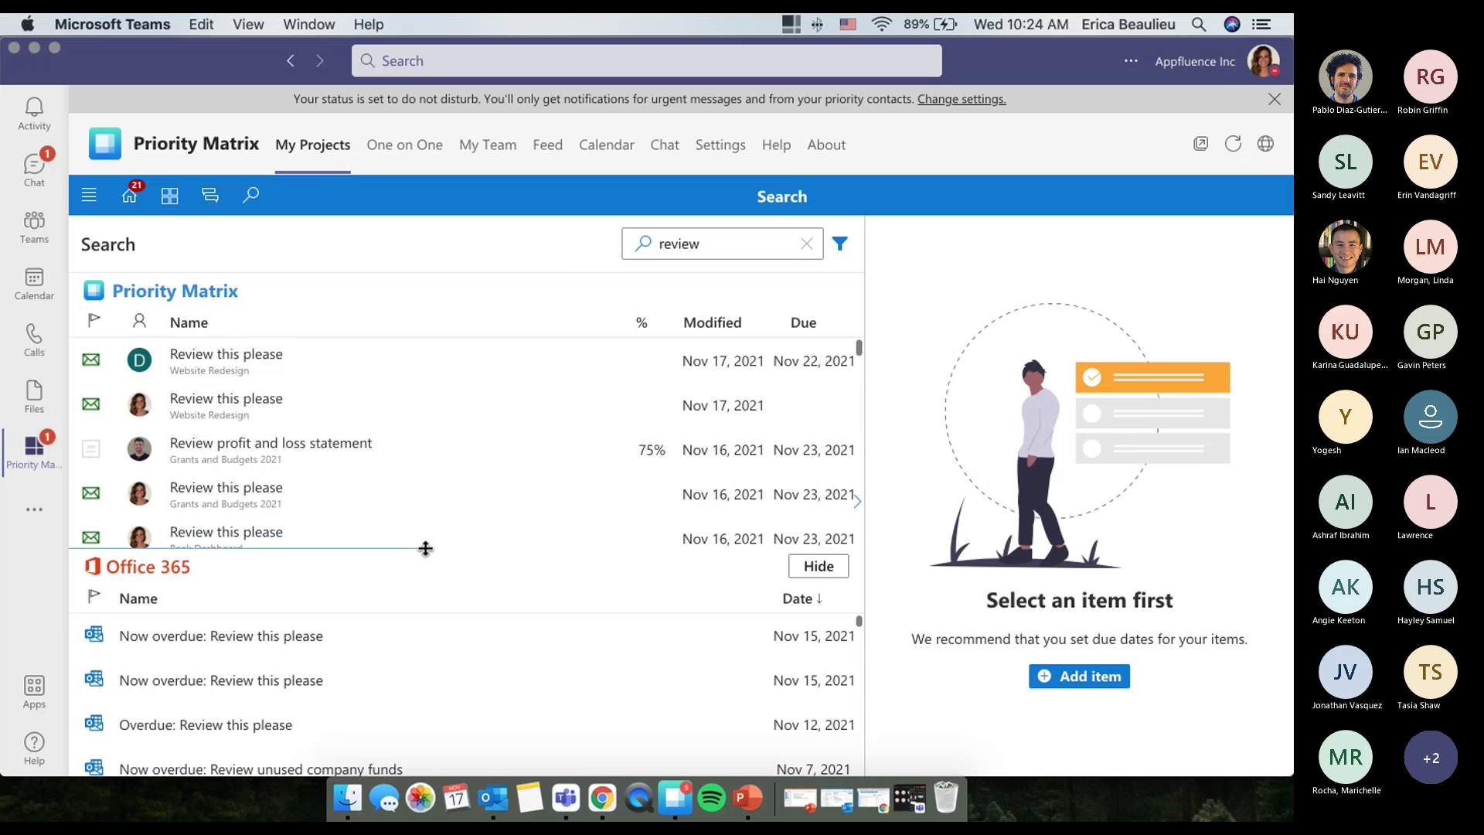
left_click_drag(425, 548, 424, 520)
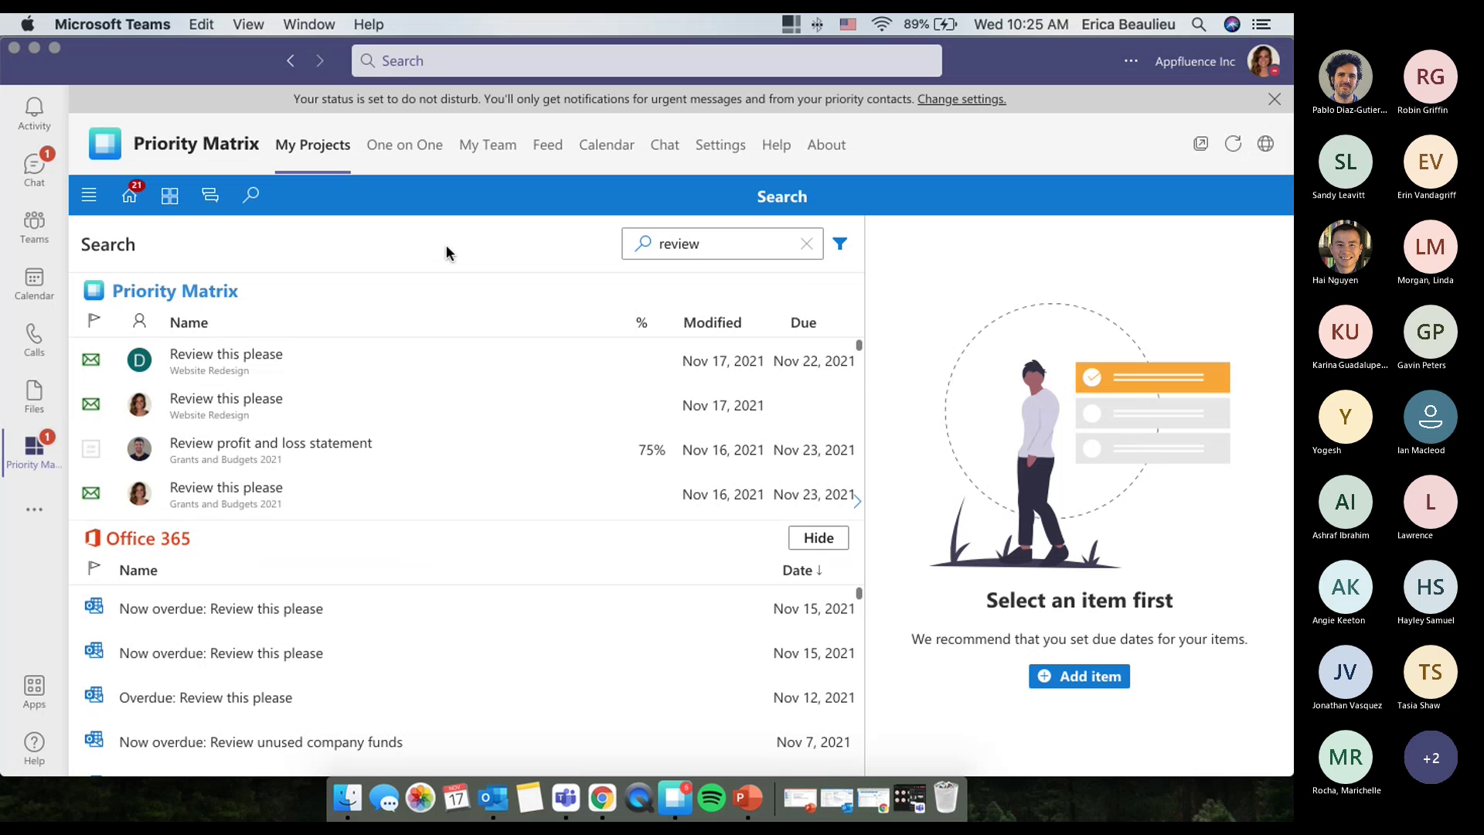
Step: Clear the search text and filter the items to only those assigned to the demo collaborator
left_click(807, 243)
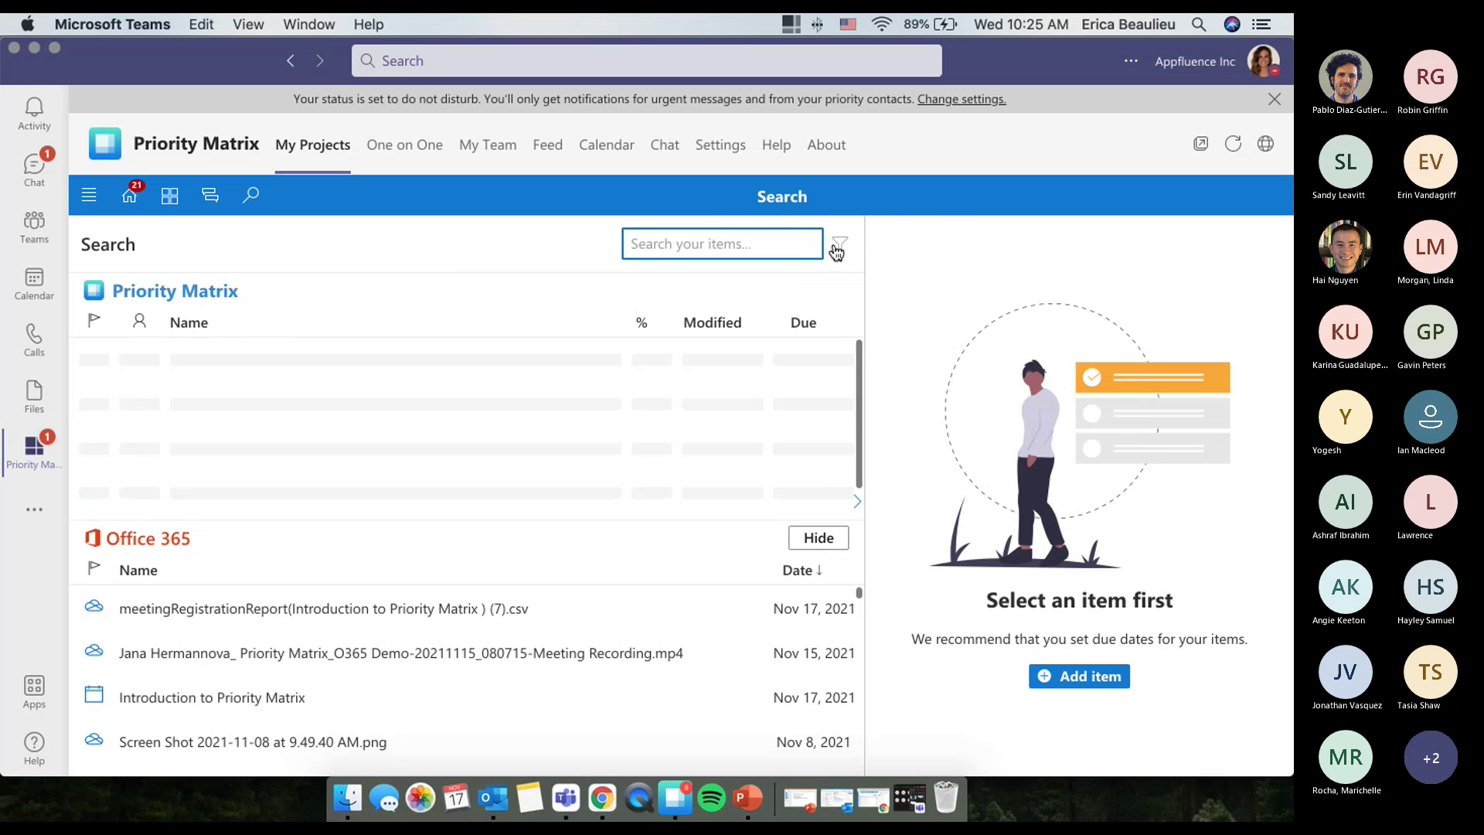
left_click(842, 248)
left_click(841, 246)
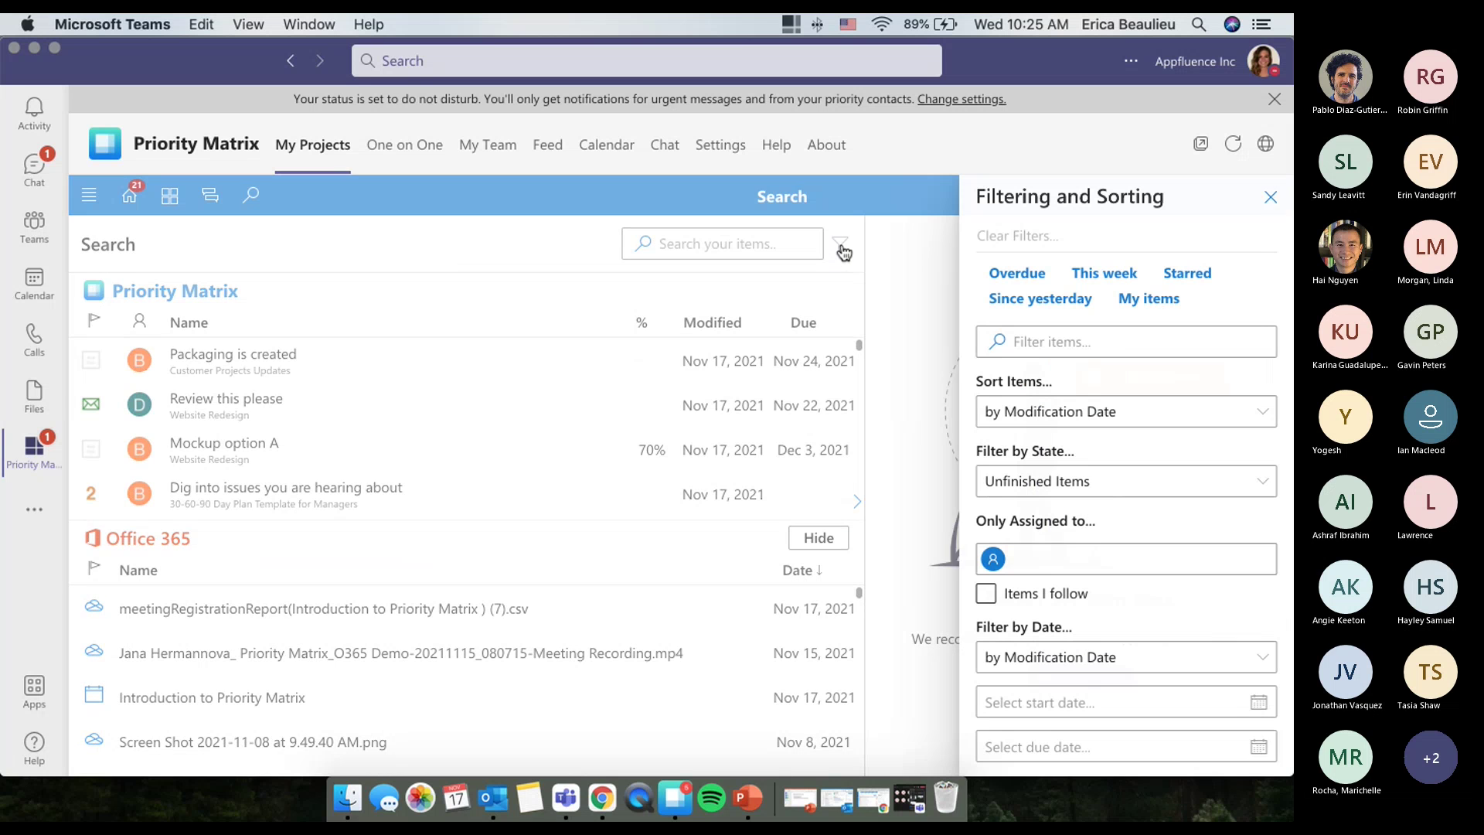
left_click(1053, 555)
scroll(1054, 558, "down", 2)
scroll(1053, 555, "down", 7)
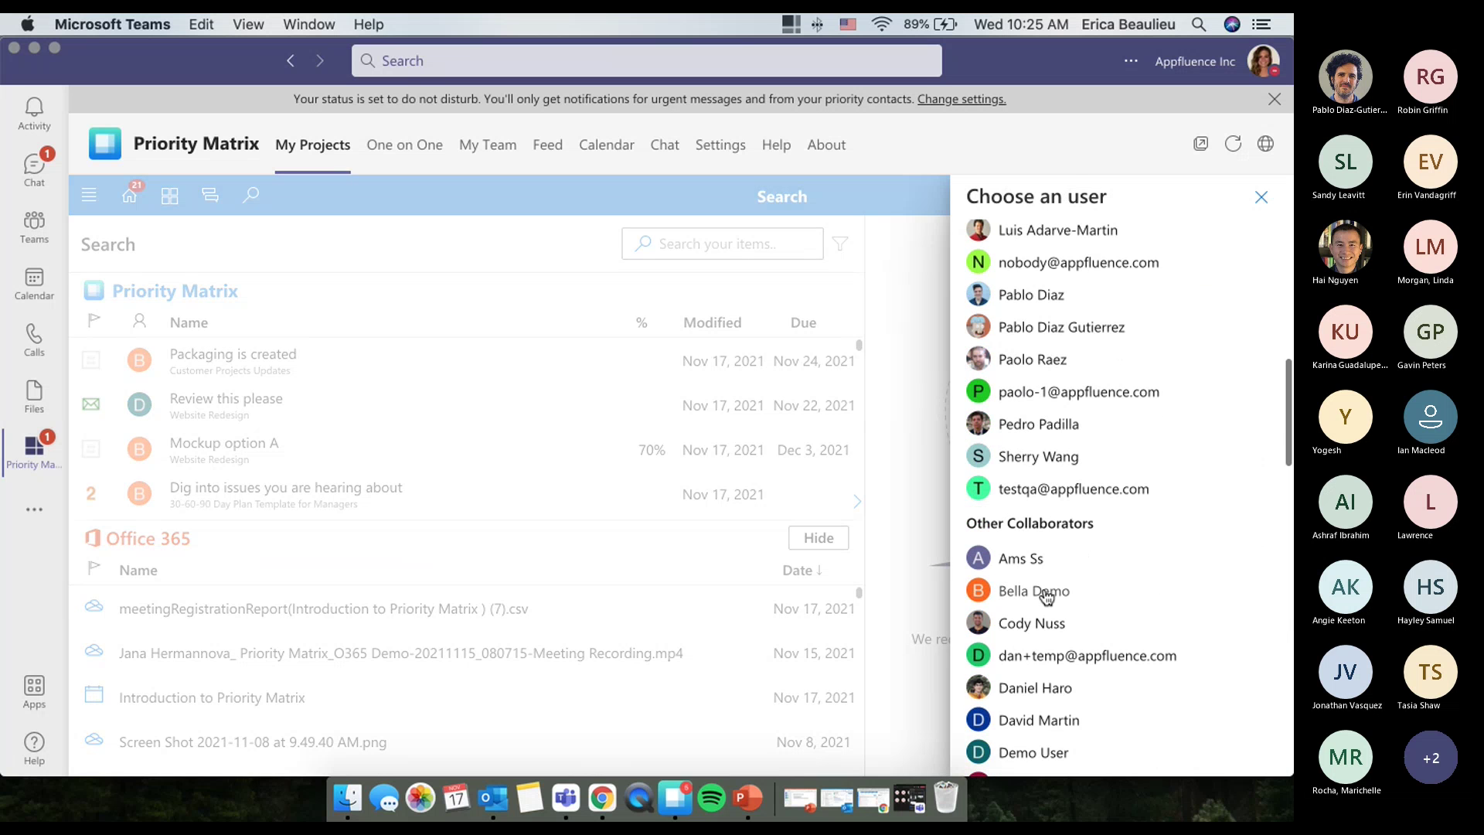
left_click(1043, 592)
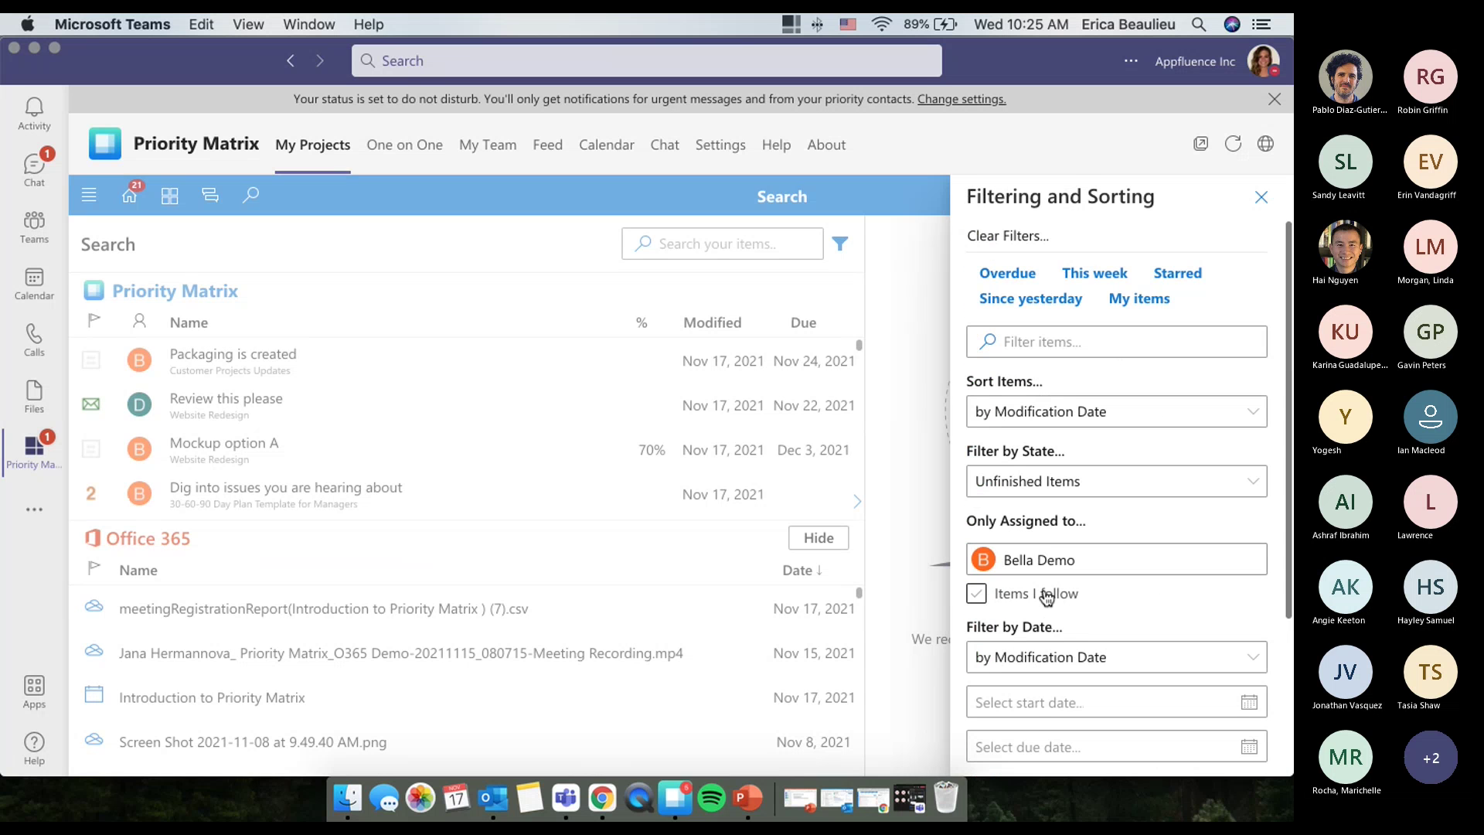
Step: Sort the filtered items by due date with the latest first, and enlarge the Priority Matrix results list
left_click(1262, 201)
left_click(805, 325)
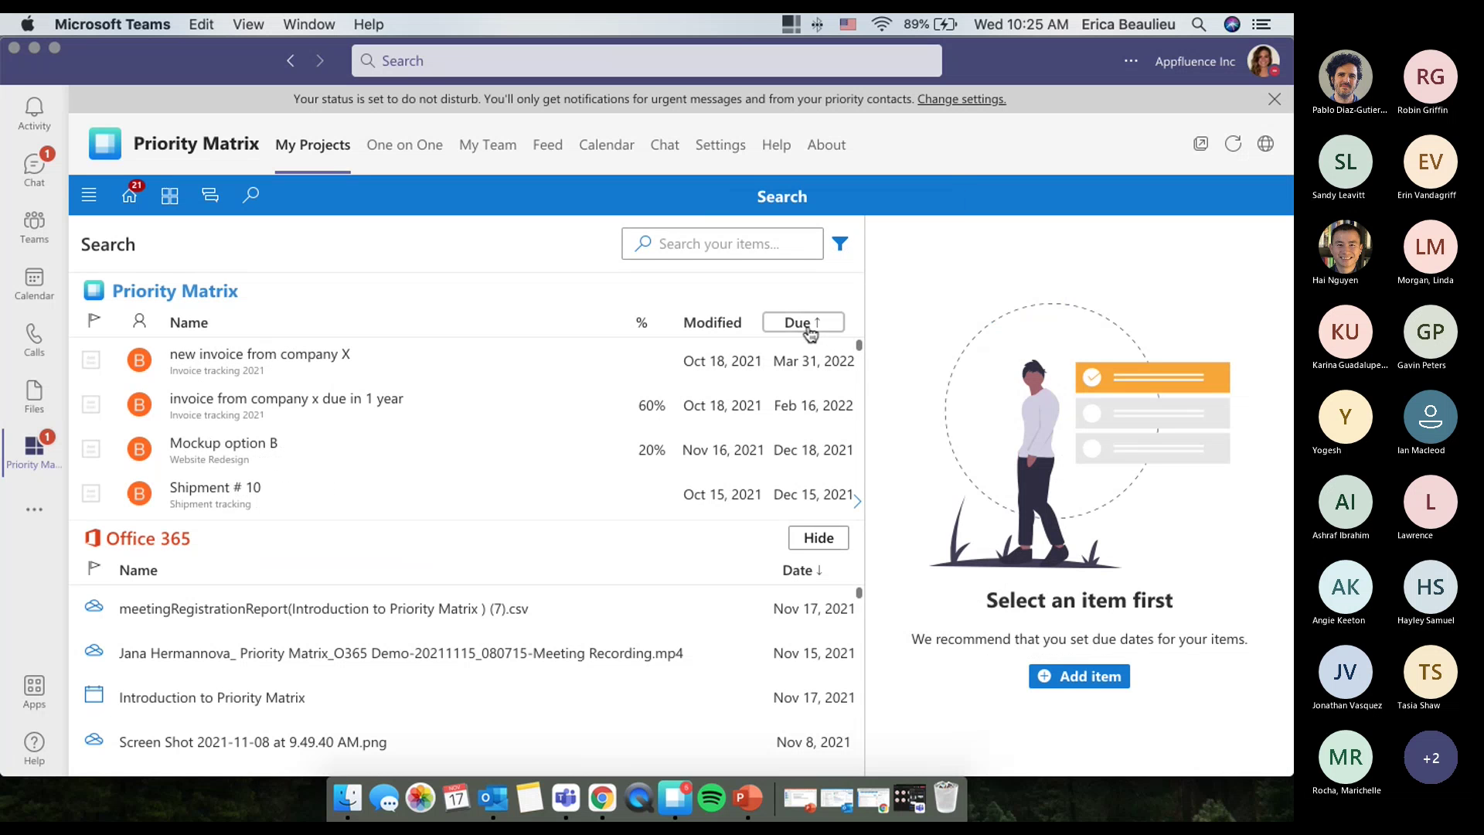
left_click_drag(860, 348, 856, 374)
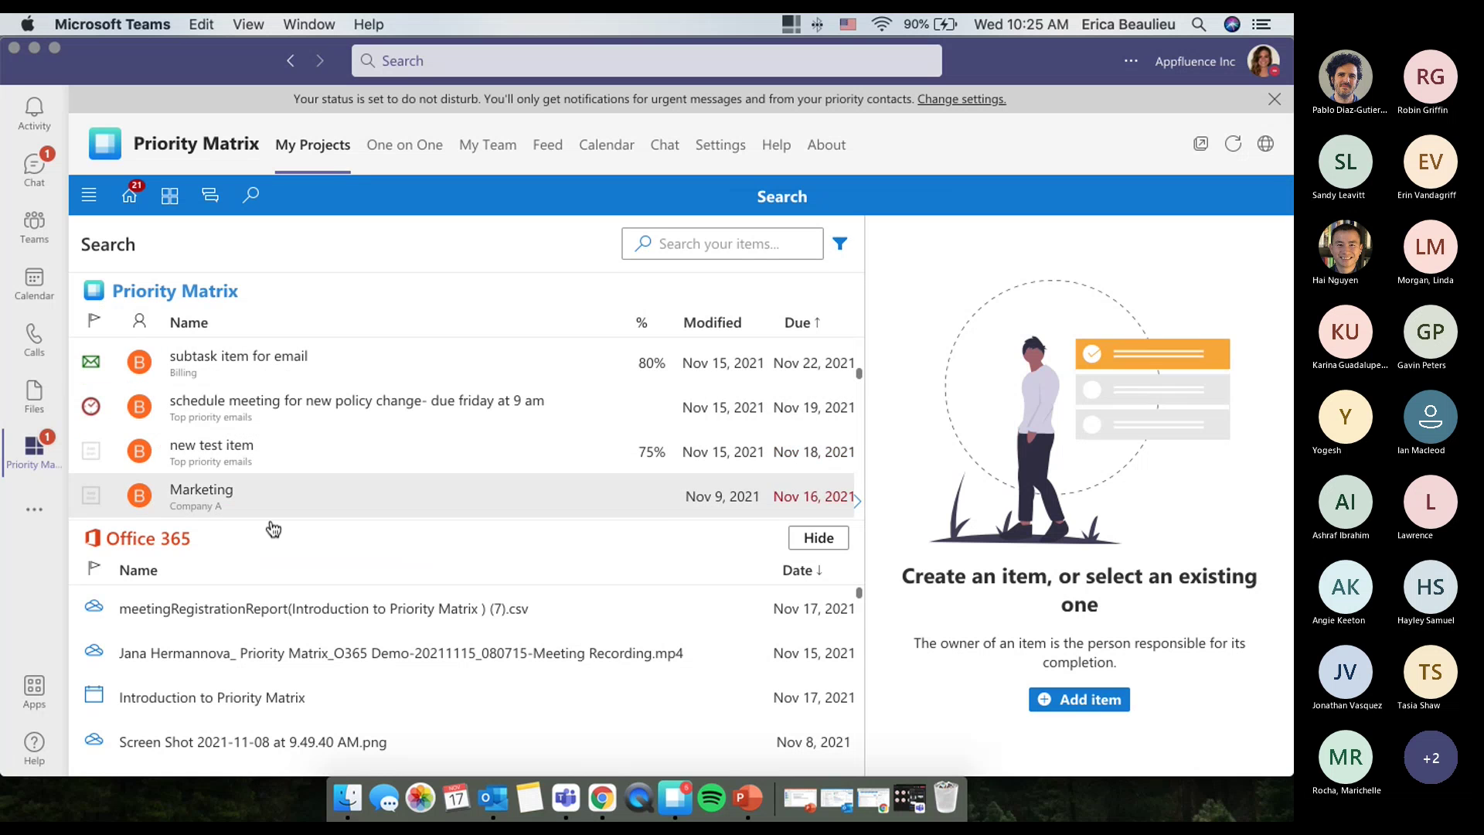
left_click_drag(281, 523, 463, 609)
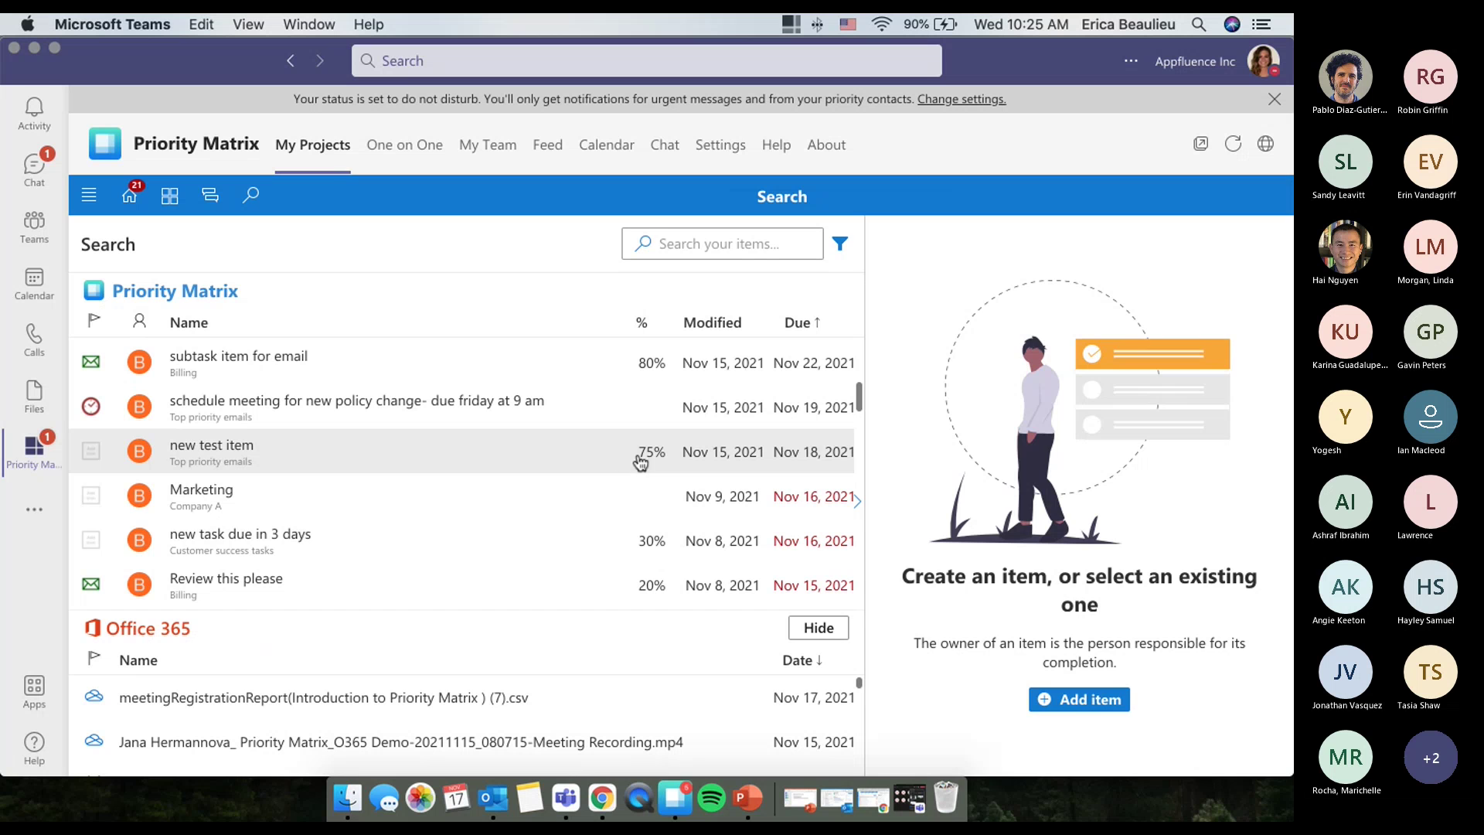
Step: Look at the items due Nov 18 and 19, and send the chat message "hi" on "subtask item for email"
left_click(551, 464)
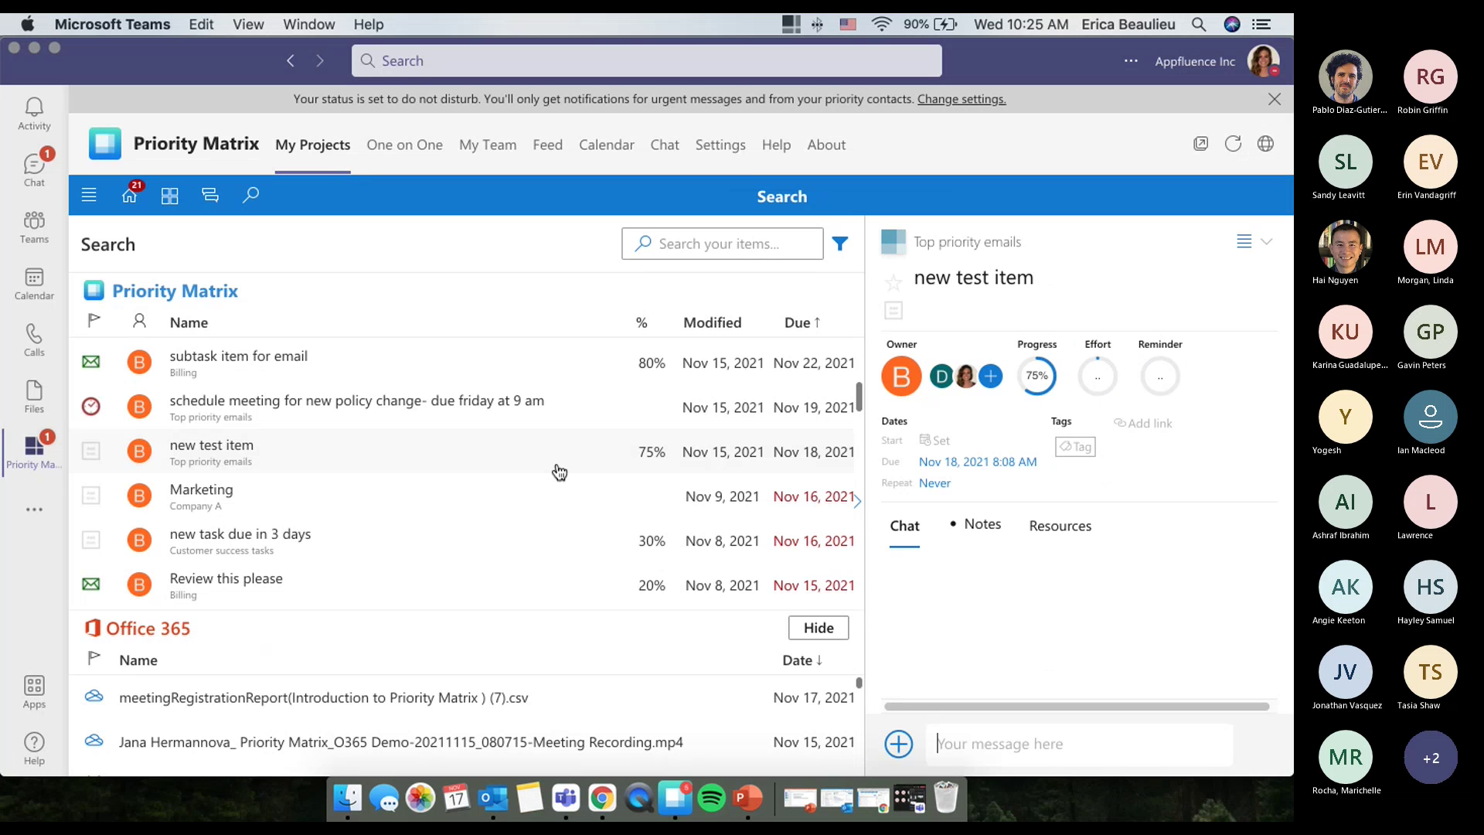
left_click(500, 421)
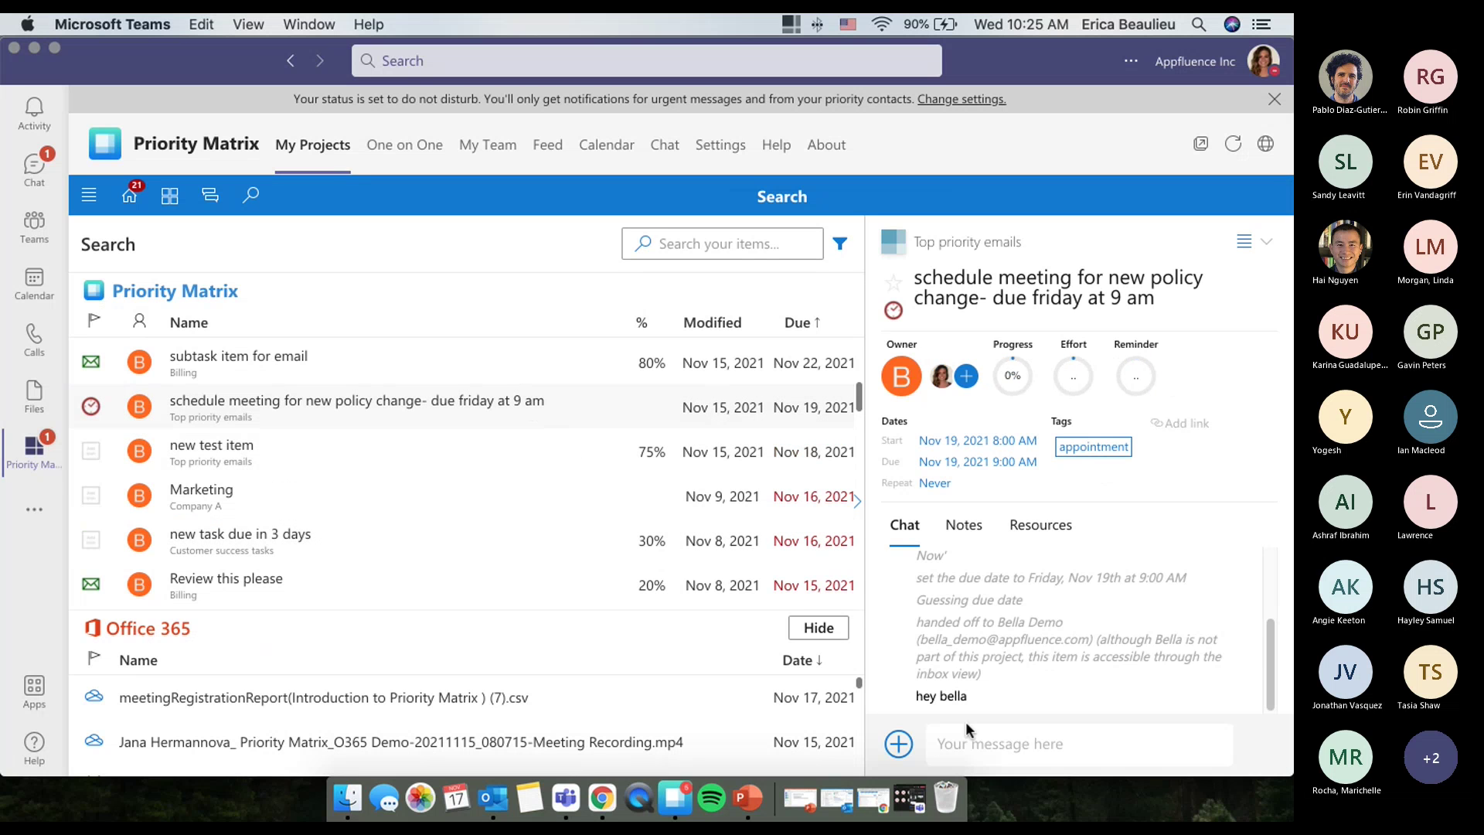
left_click(561, 379)
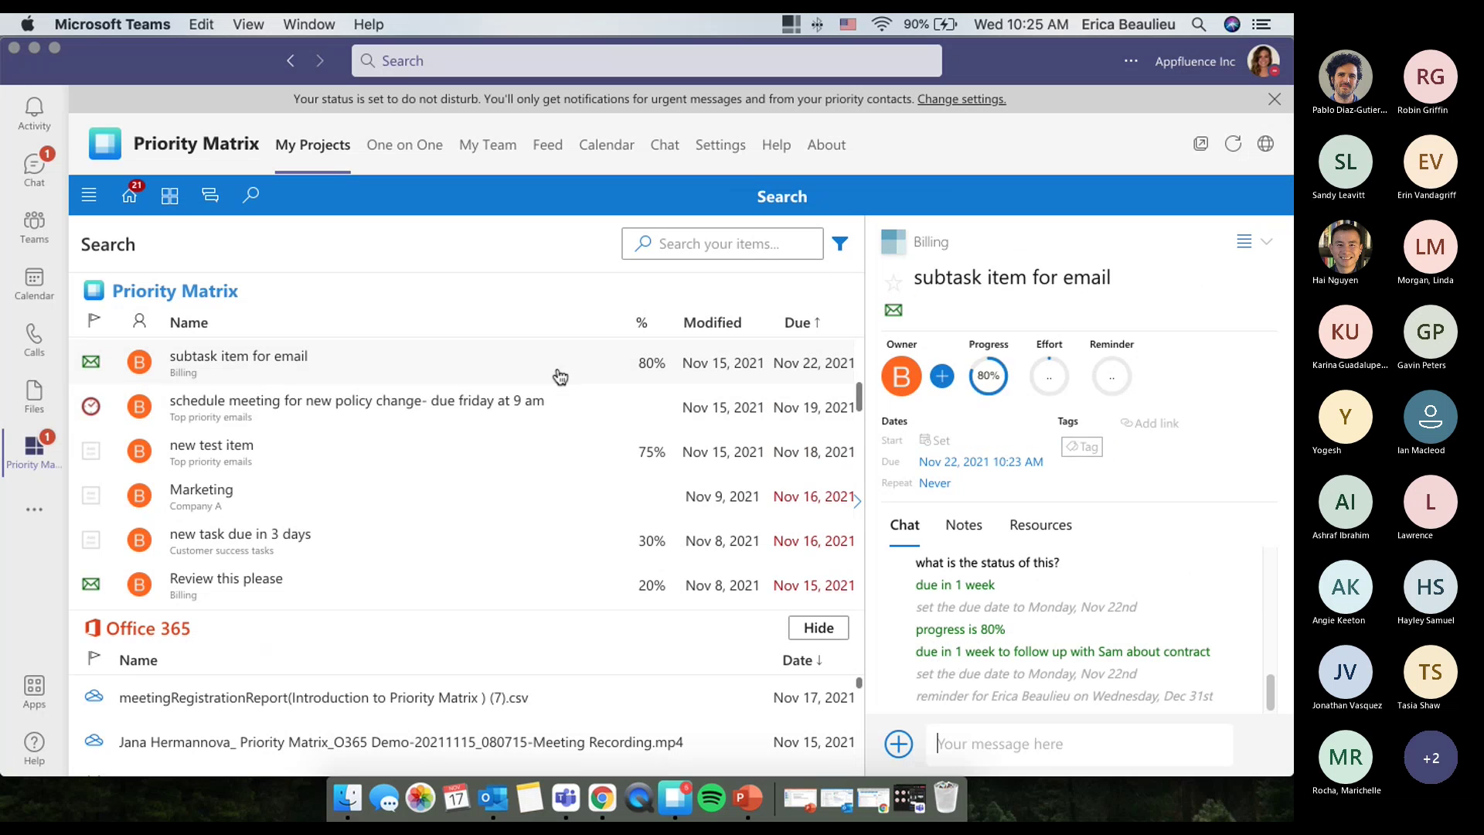
type("hi")
key("Return")
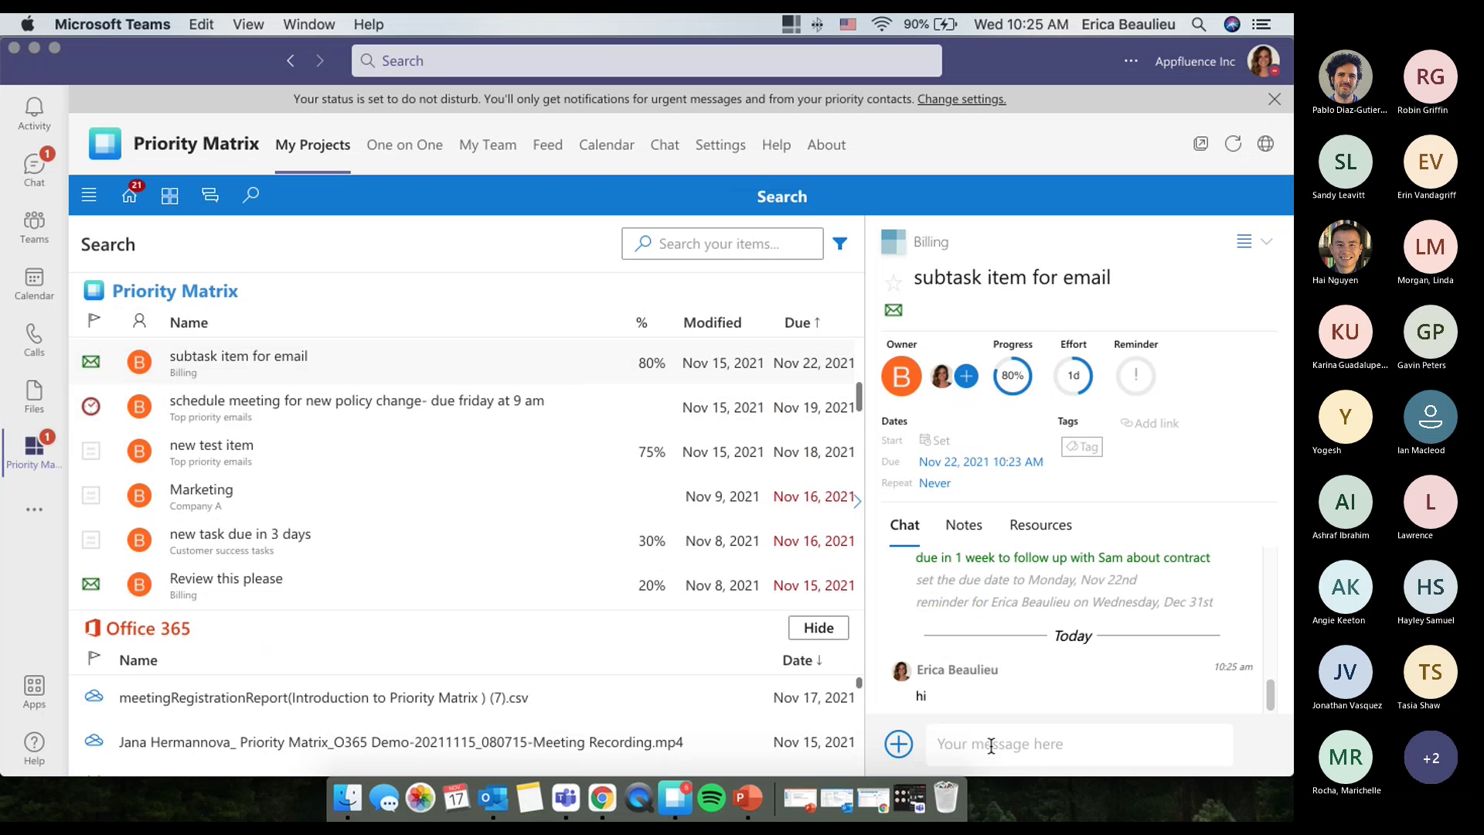
Step: Clear all filters from the item search and close the filter settings
left_click(841, 245)
left_click(1020, 243)
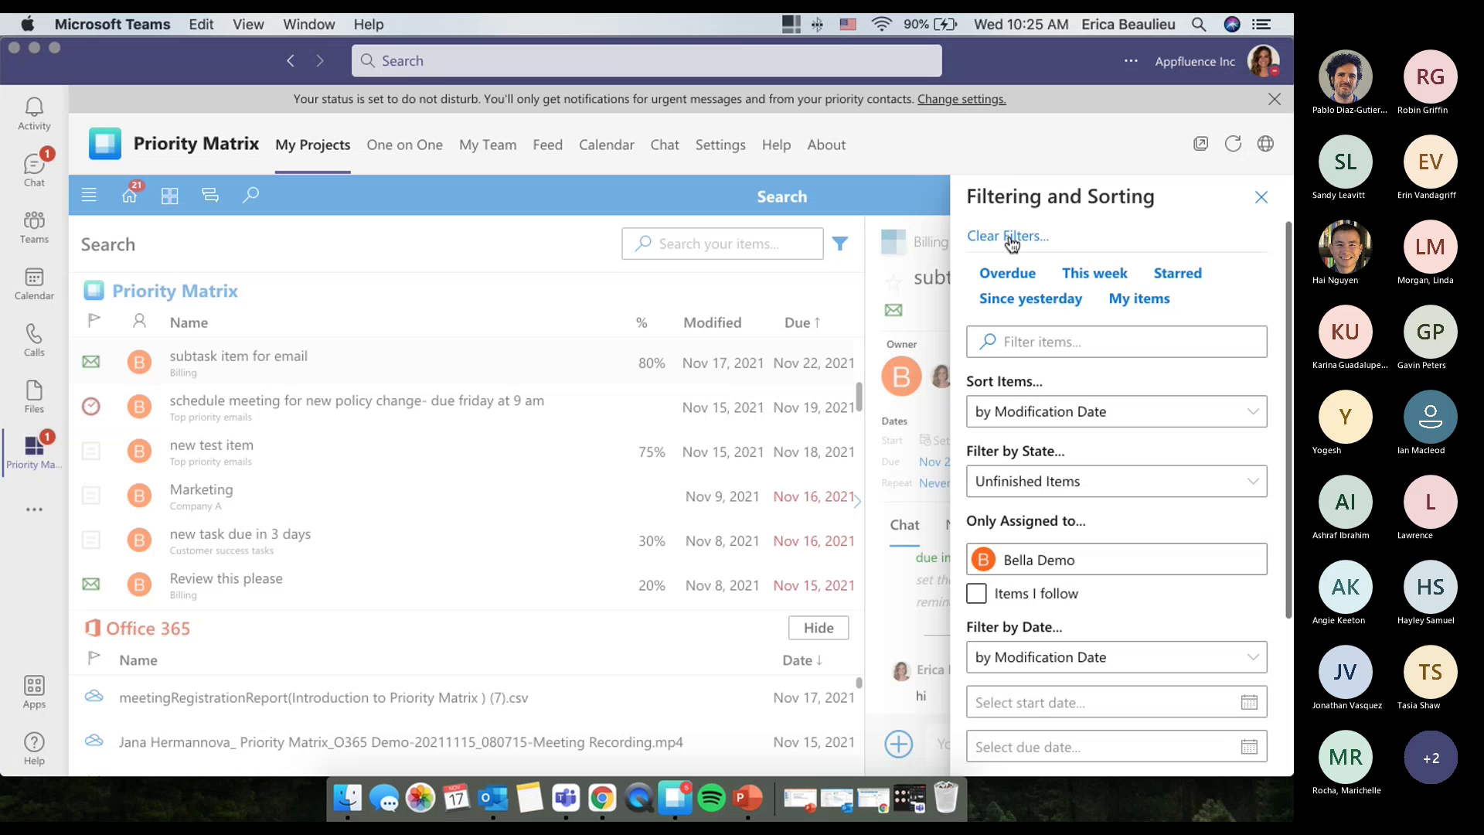
left_click(1011, 240)
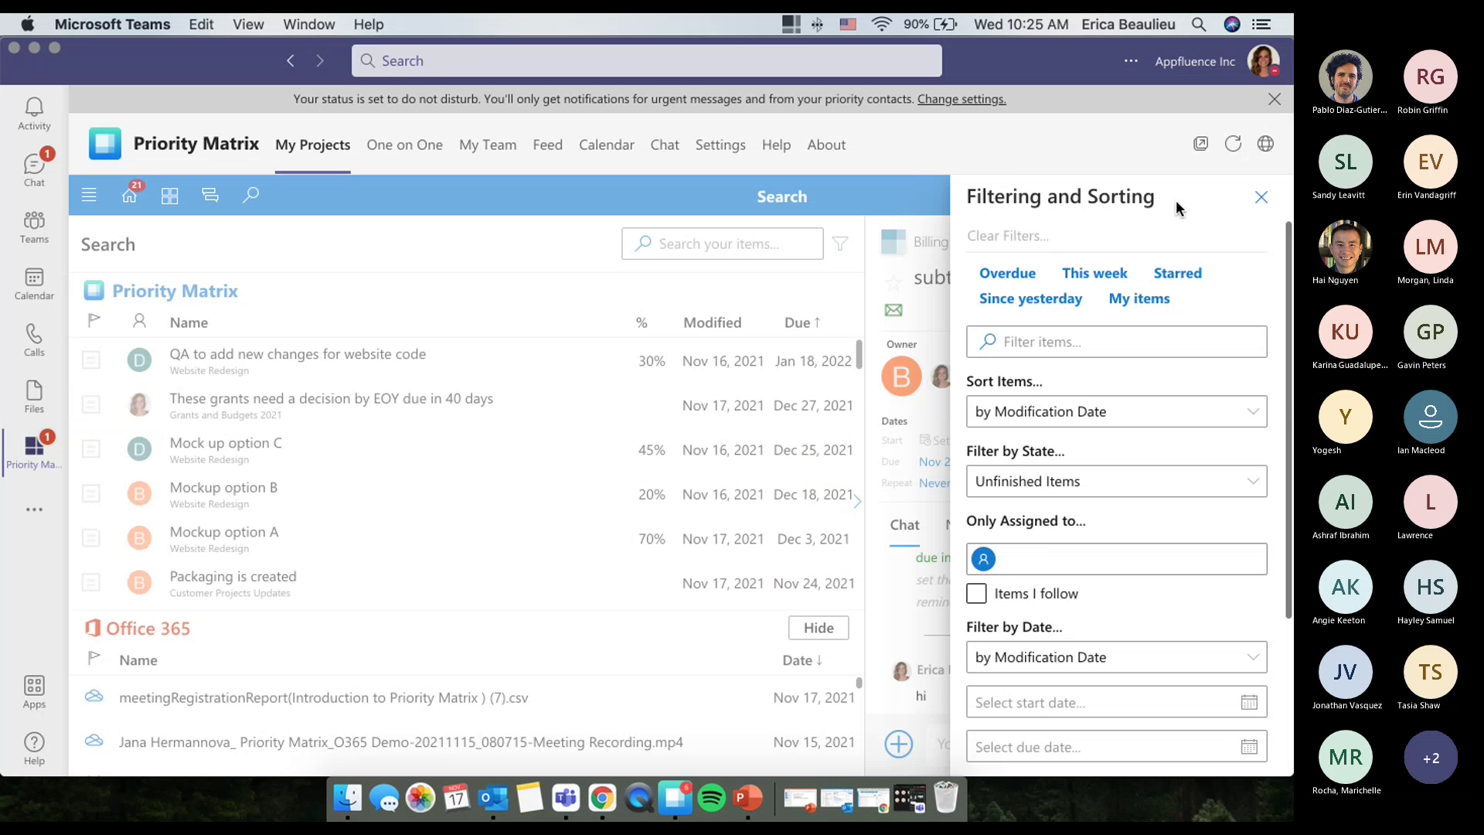
left_click(1259, 201)
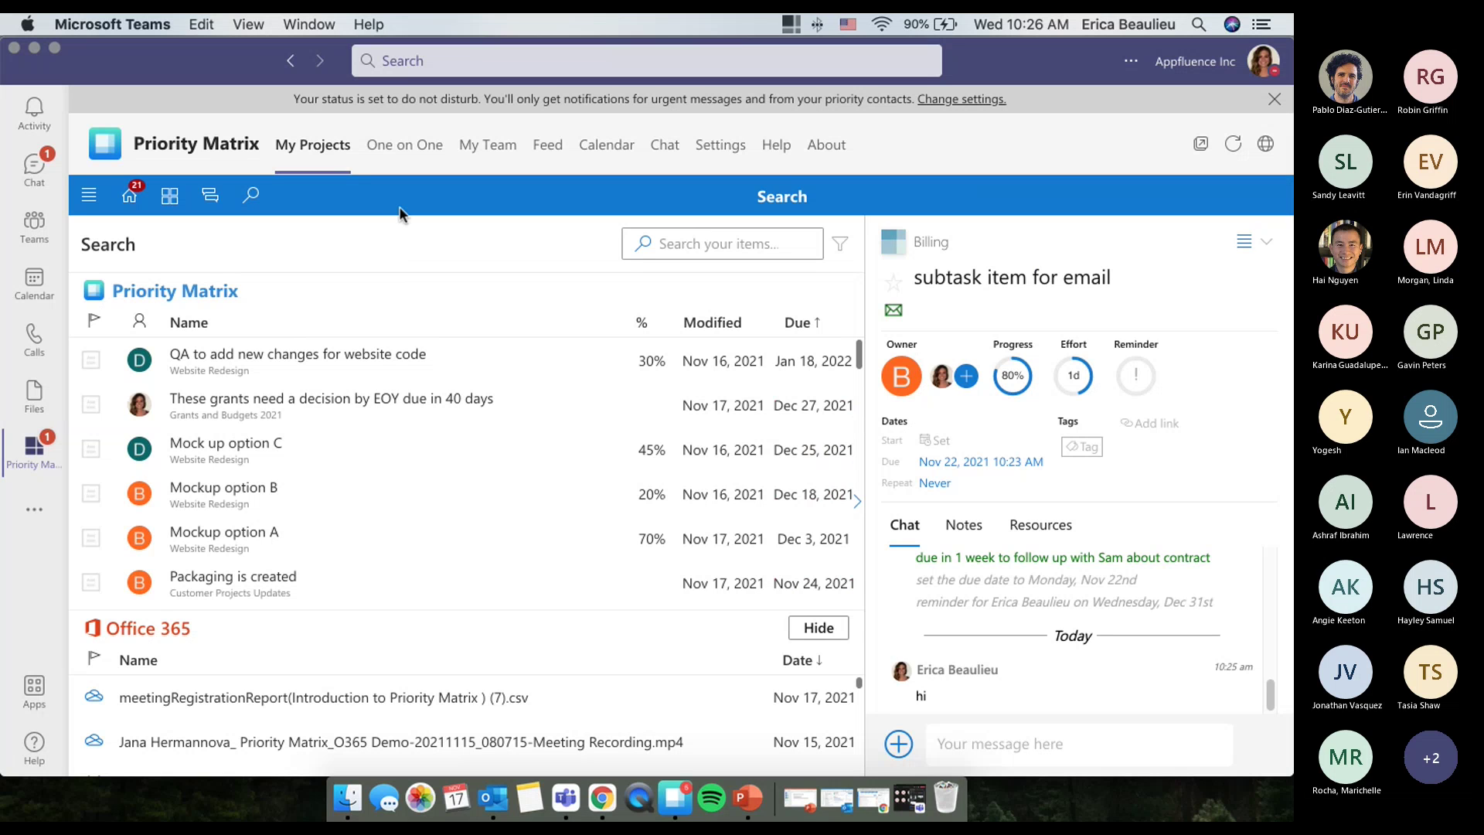
Step: Open the One on One view with the demo collaborator and enlarge its list of Priority Matrix items
left_click(429, 154)
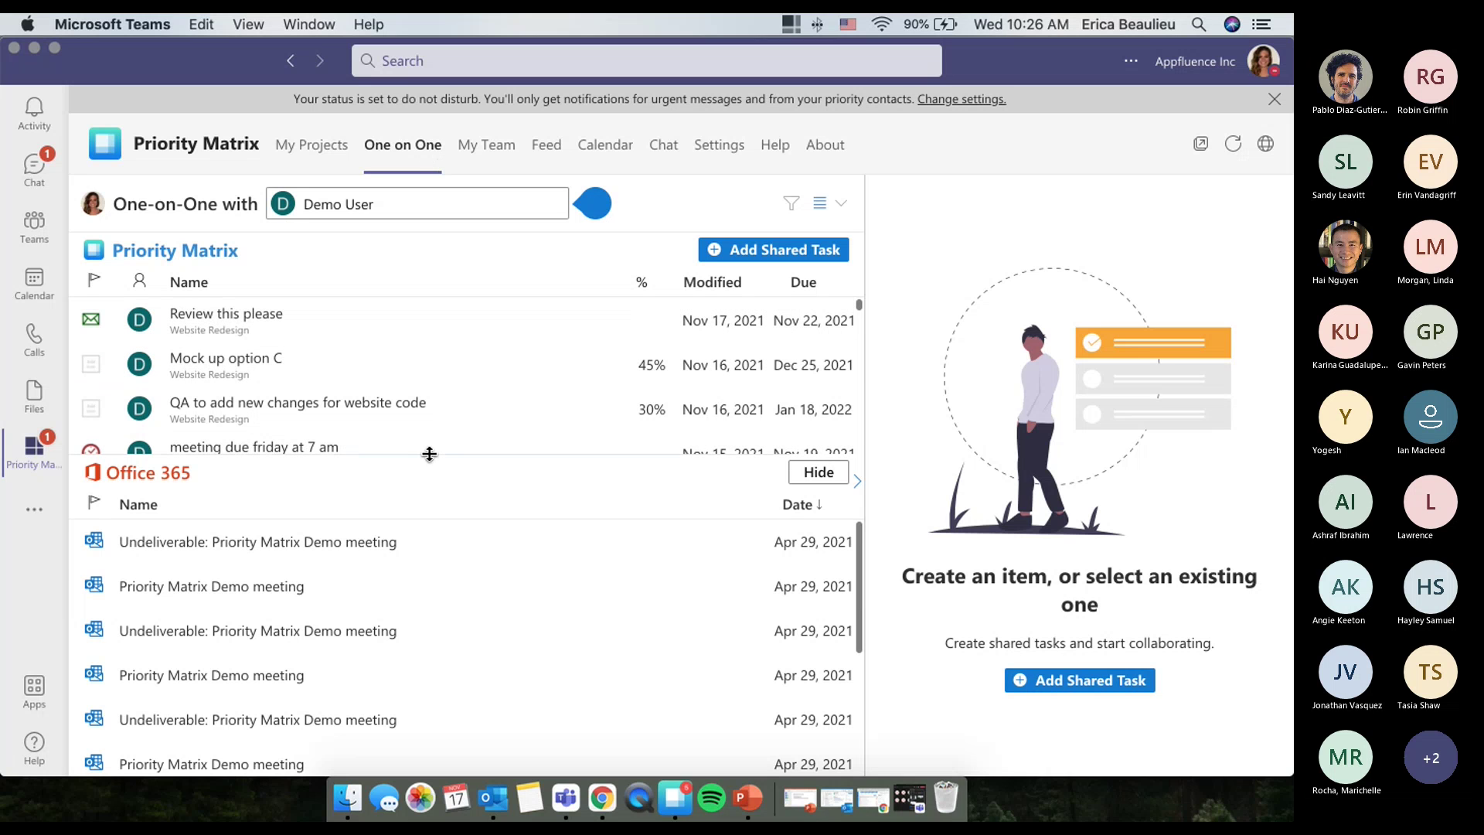
left_click_drag(430, 454, 461, 589)
left_click_drag(391, 454, 401, 599)
left_click(693, 232)
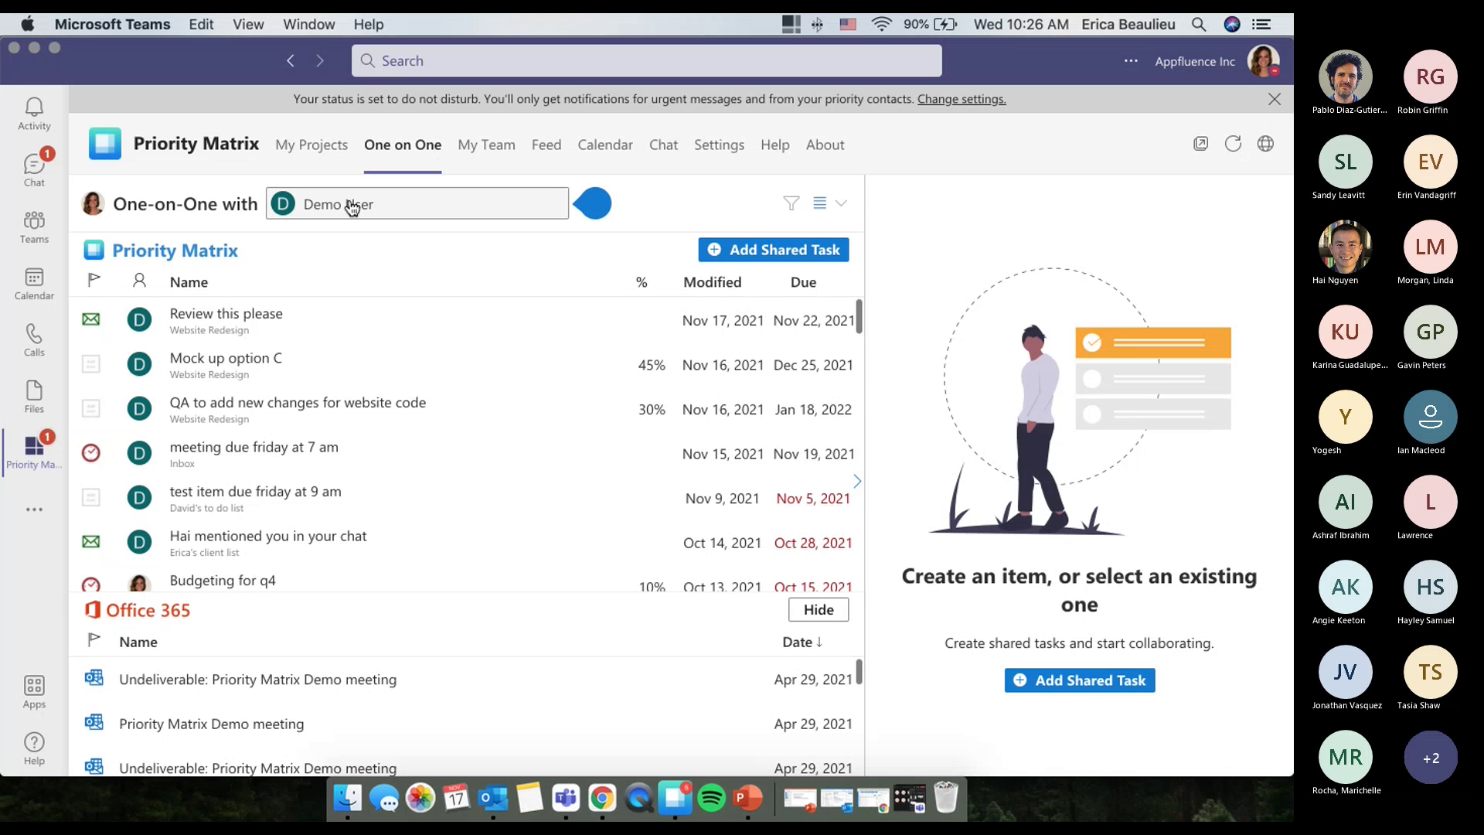
Step: View the collaborators available for the one-on-one without changing the selection, and open the shared item "Mock up option C"
left_click(409, 209)
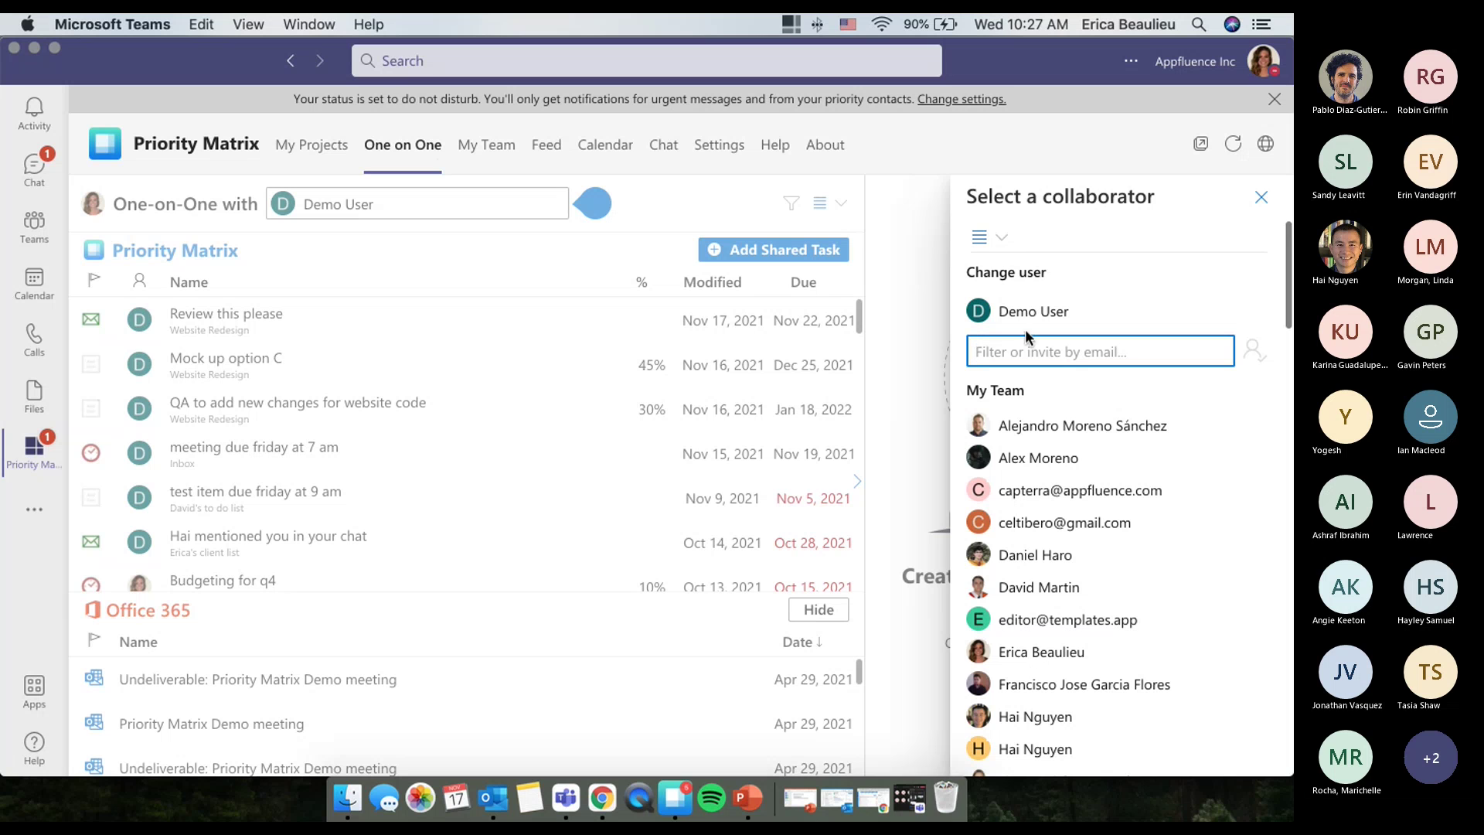
left_click(1264, 193)
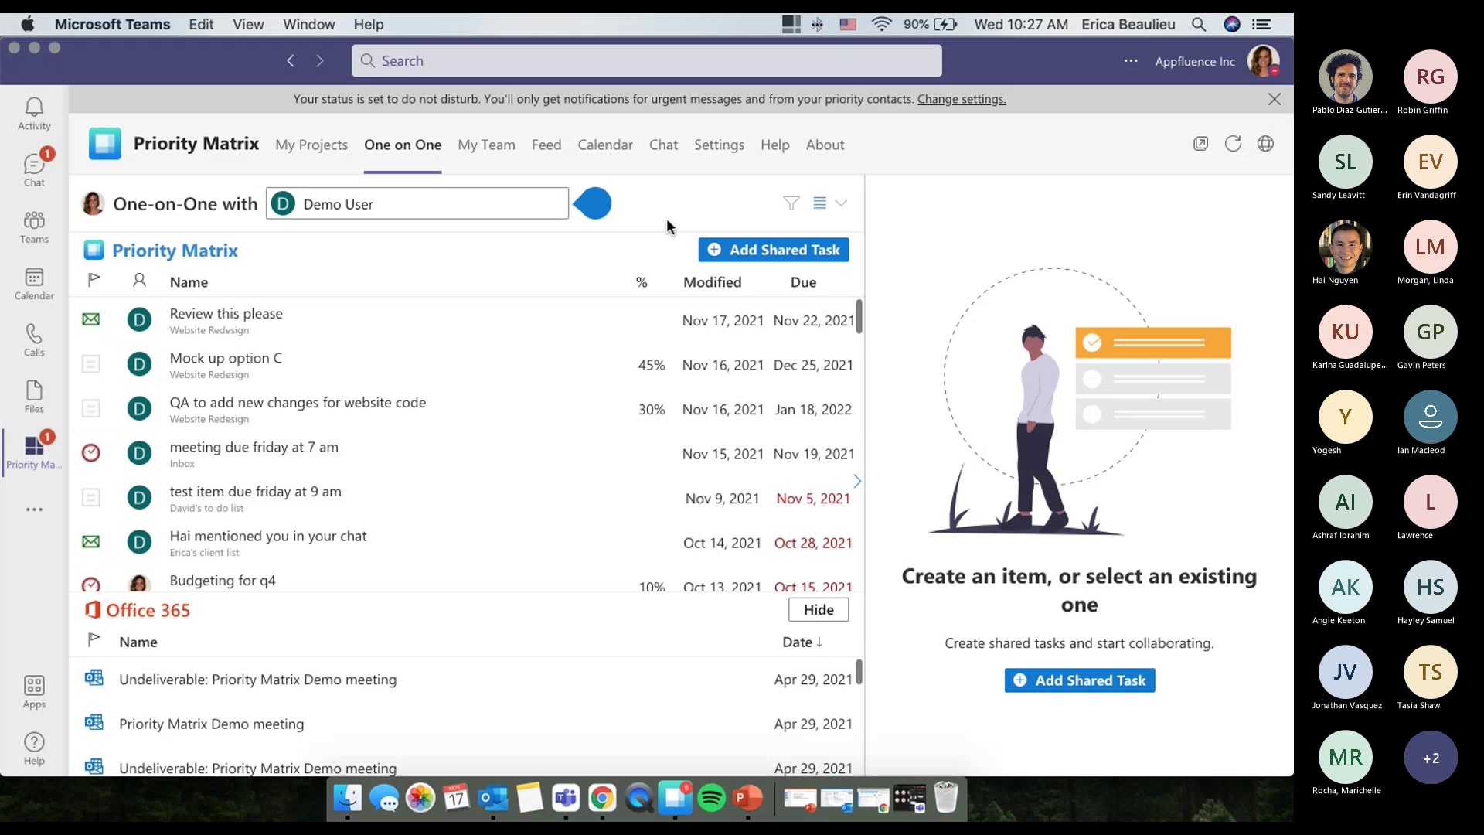
left_click(573, 375)
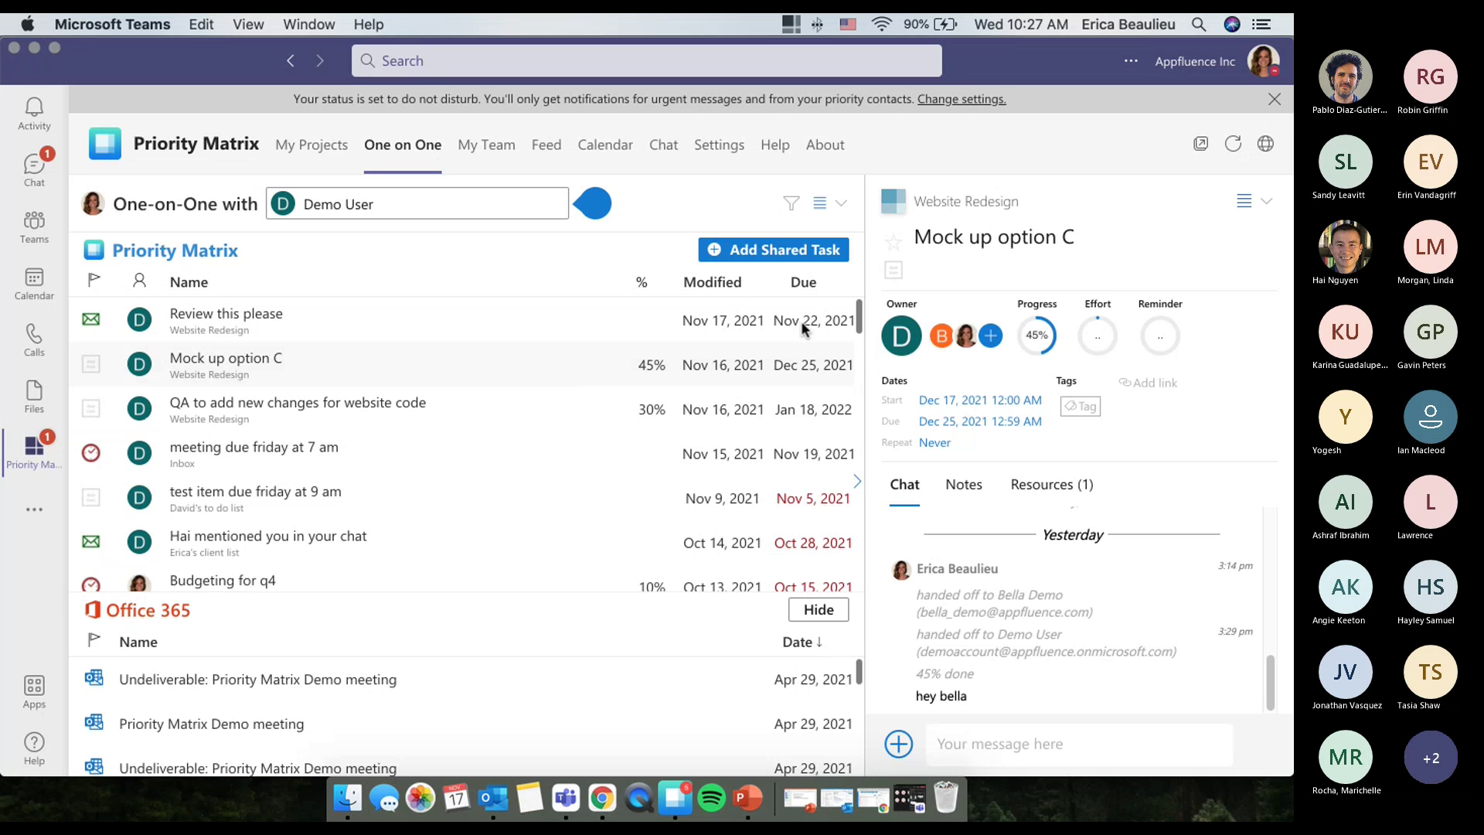
Step: Start a new shared task named "new meeting for holiday review due friday at 8 am"
left_click(827, 262)
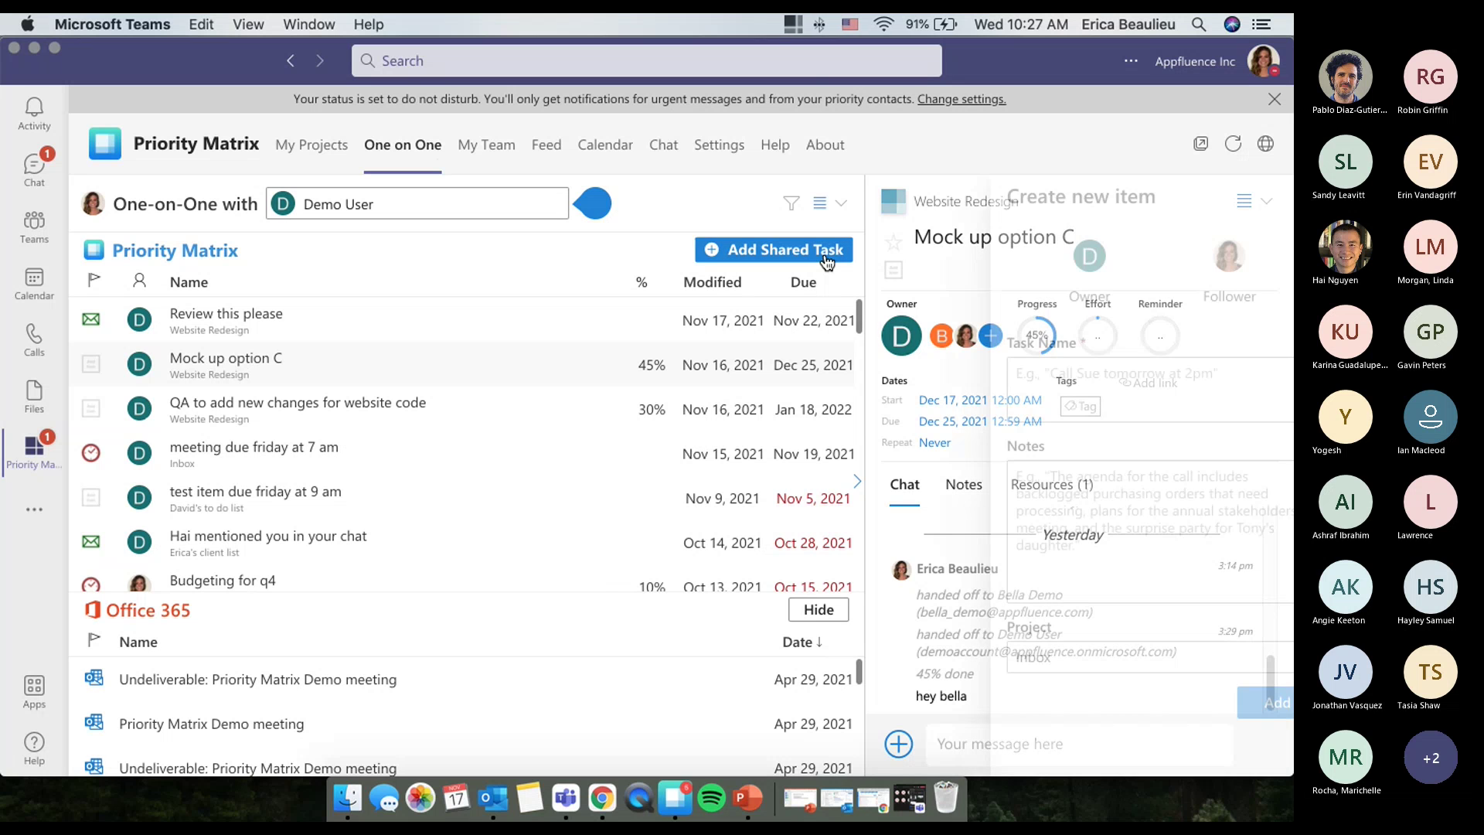
type("new meeting")
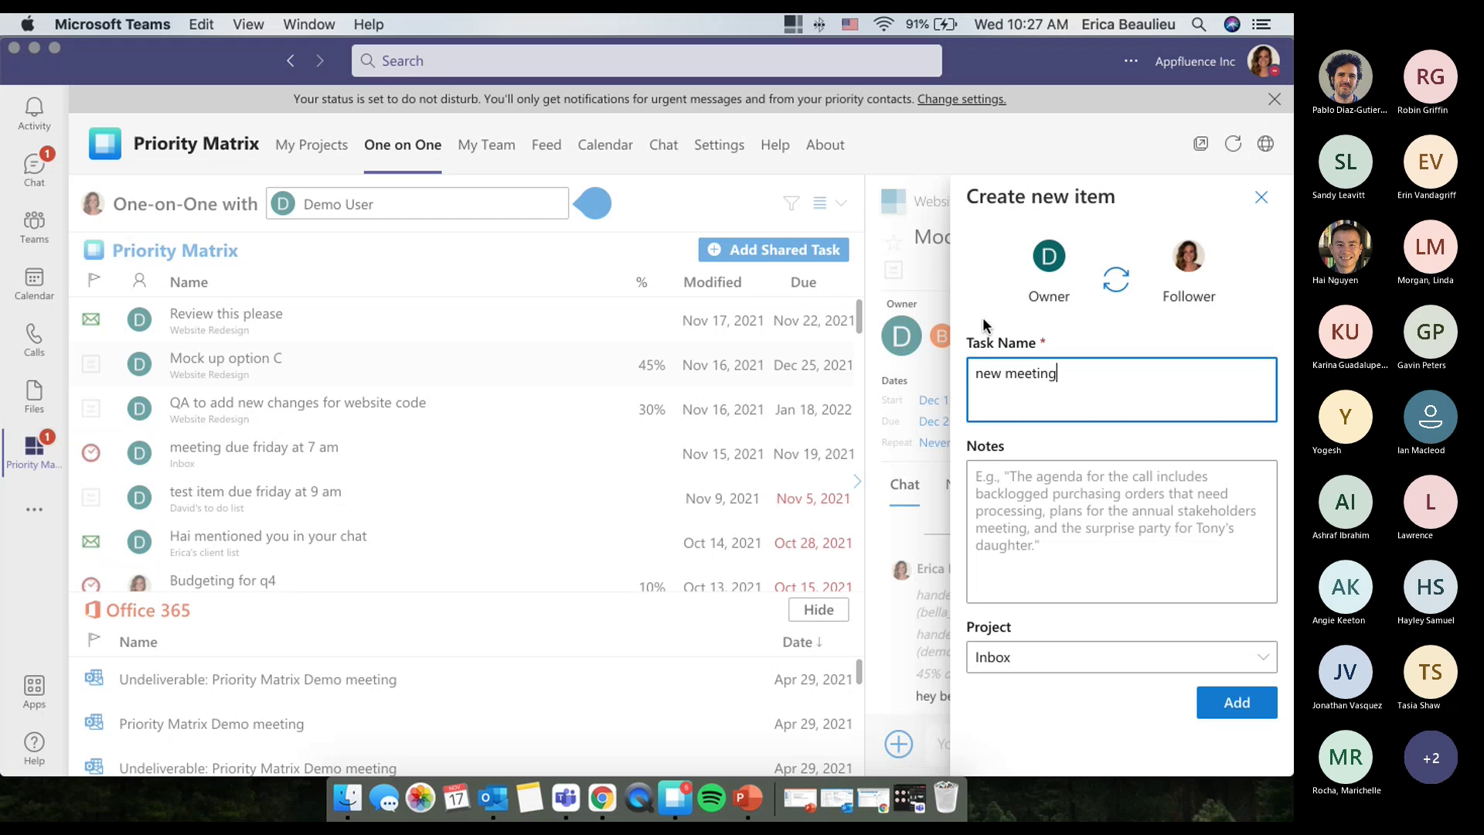
type(" for holiday review due fridy")
key("BackSpace")
key("BackSpace")
type("ay at 9")
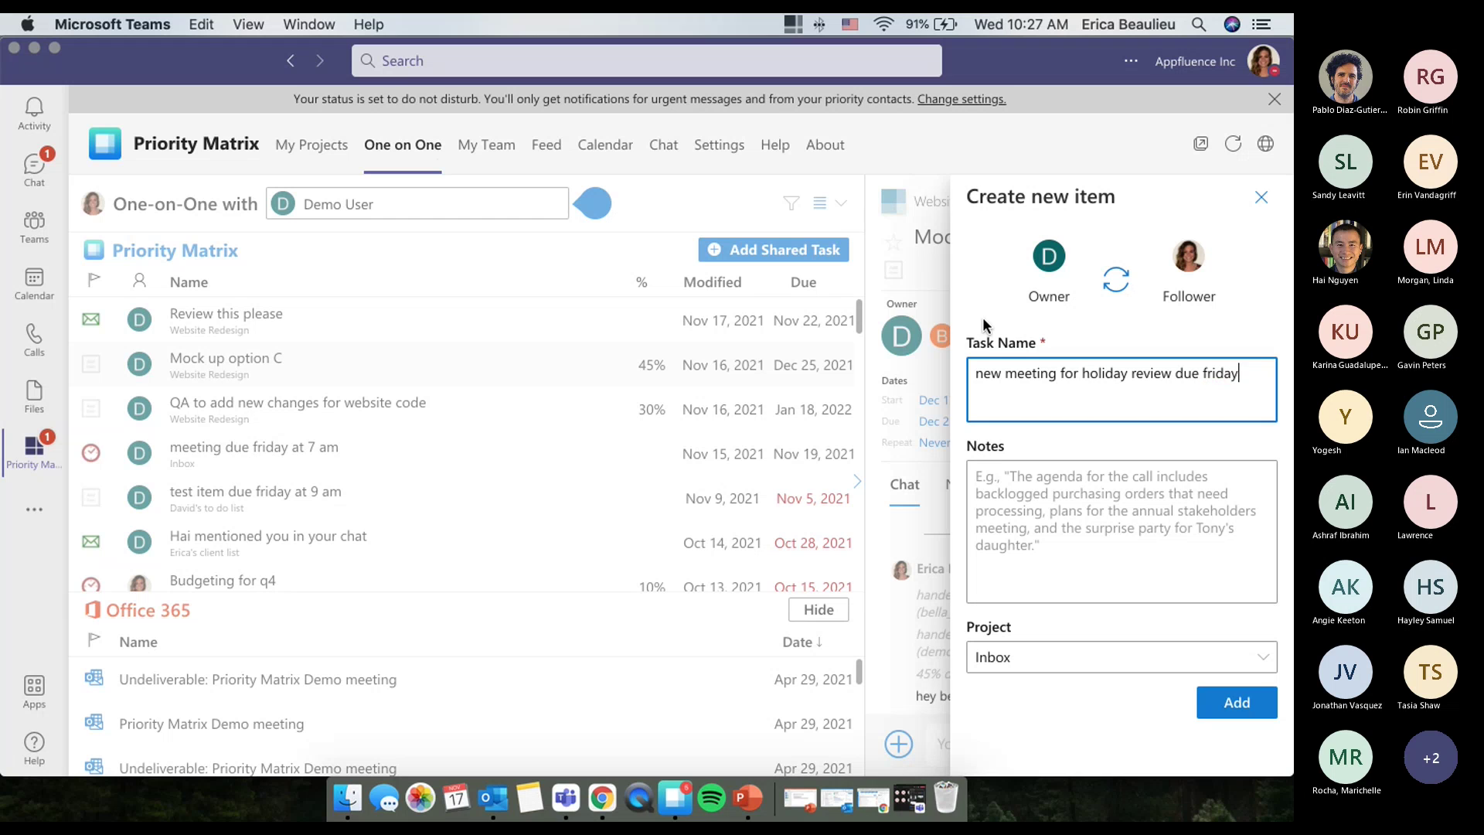
key("BackSpace")
type("8 am")
Step: Swap the new task's owner and follower, and add it to the Inbox project with the note "item notes"
left_click(1102, 293)
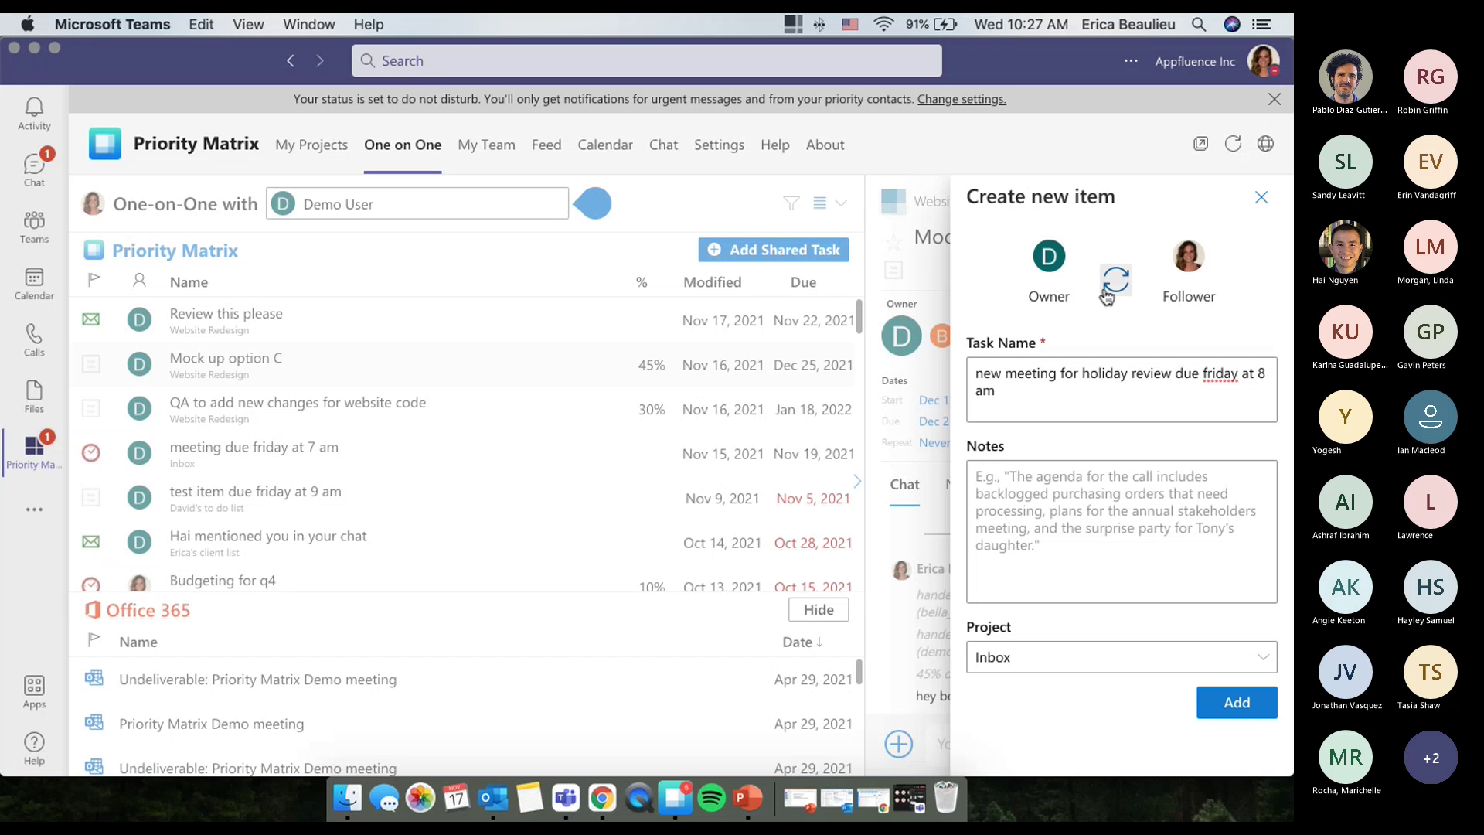
left_click(1159, 657)
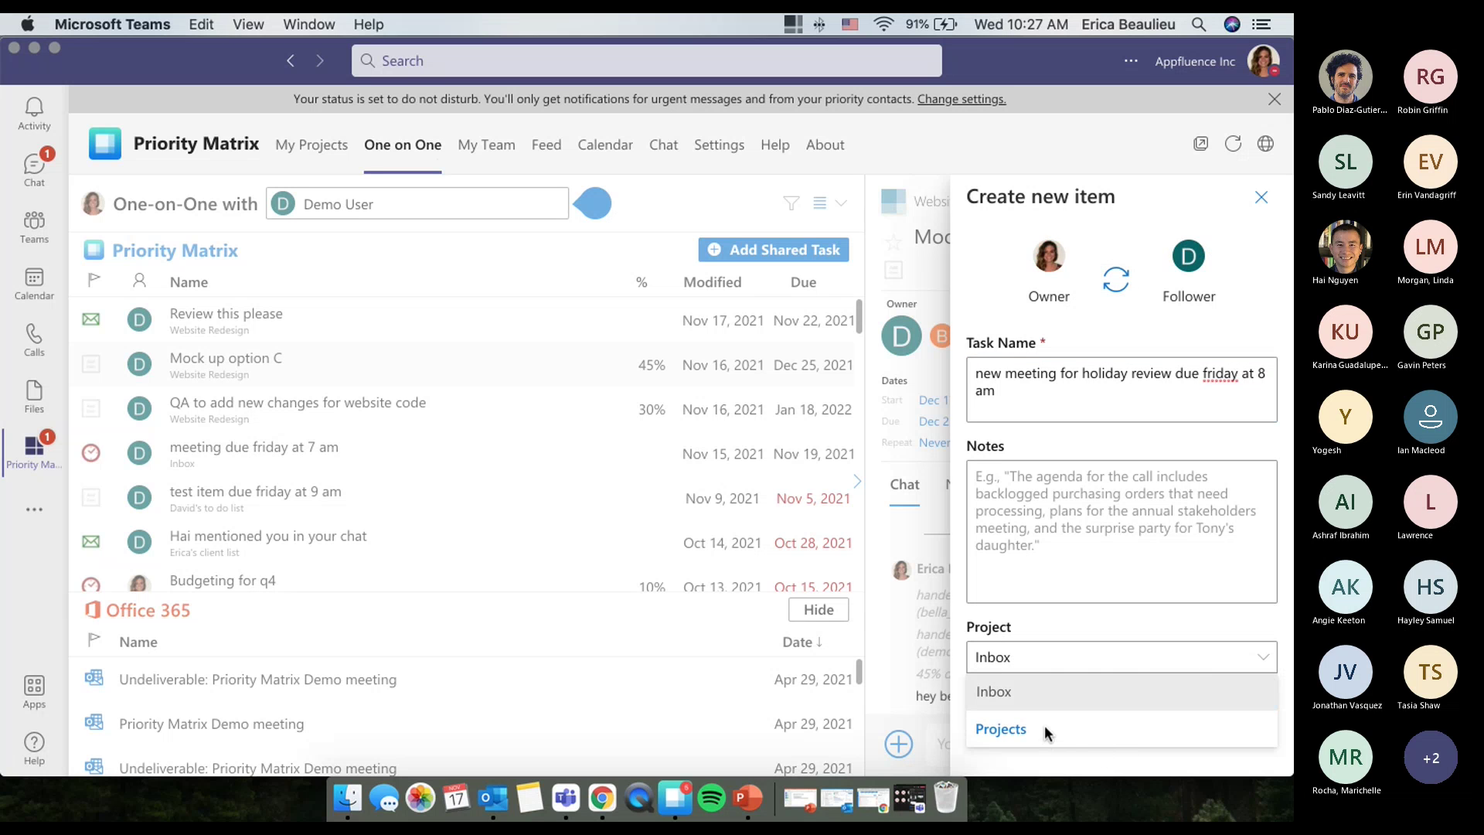
left_click(1229, 657)
left_click(1141, 534)
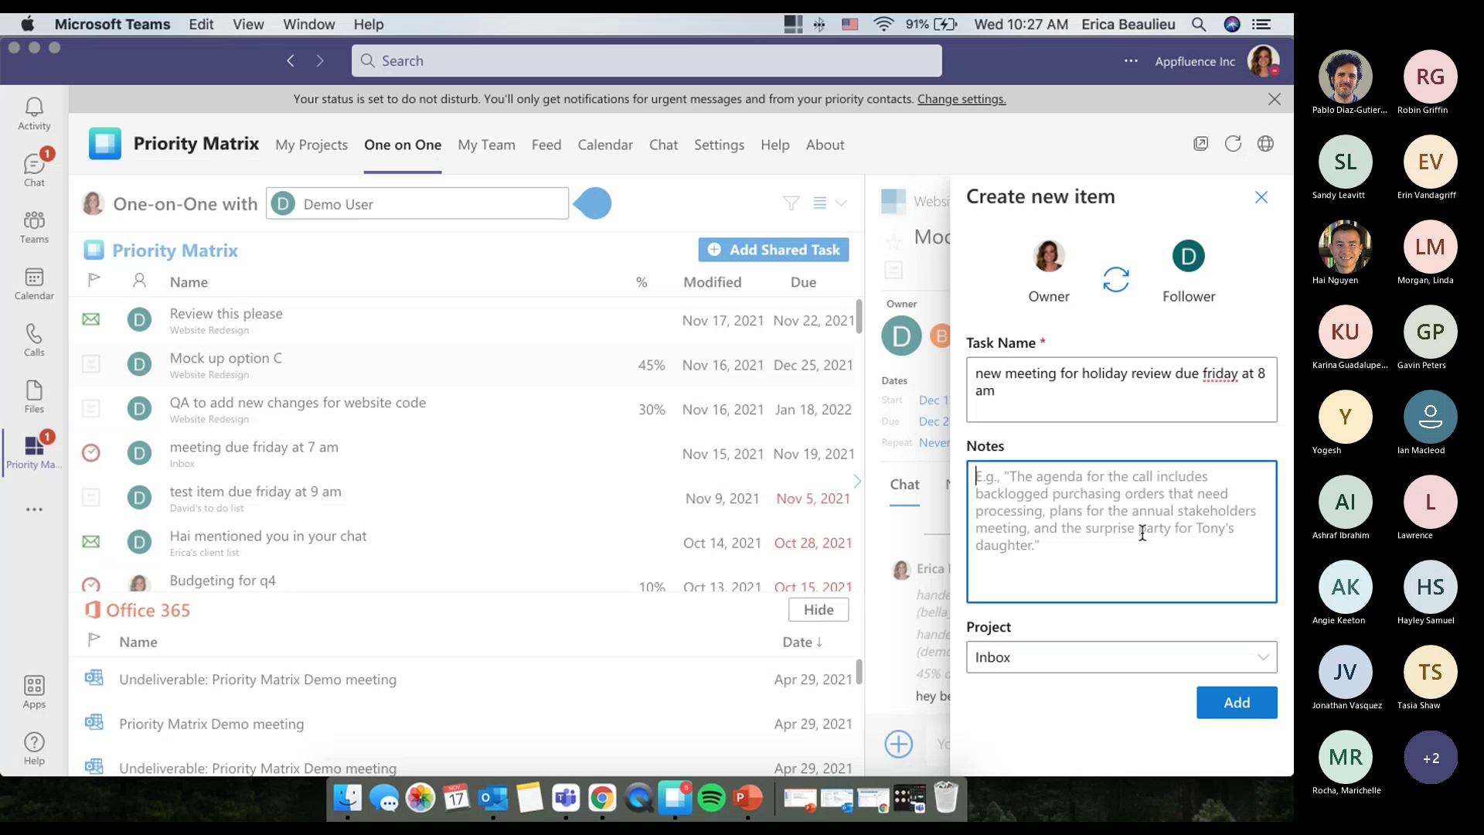
type("item notes")
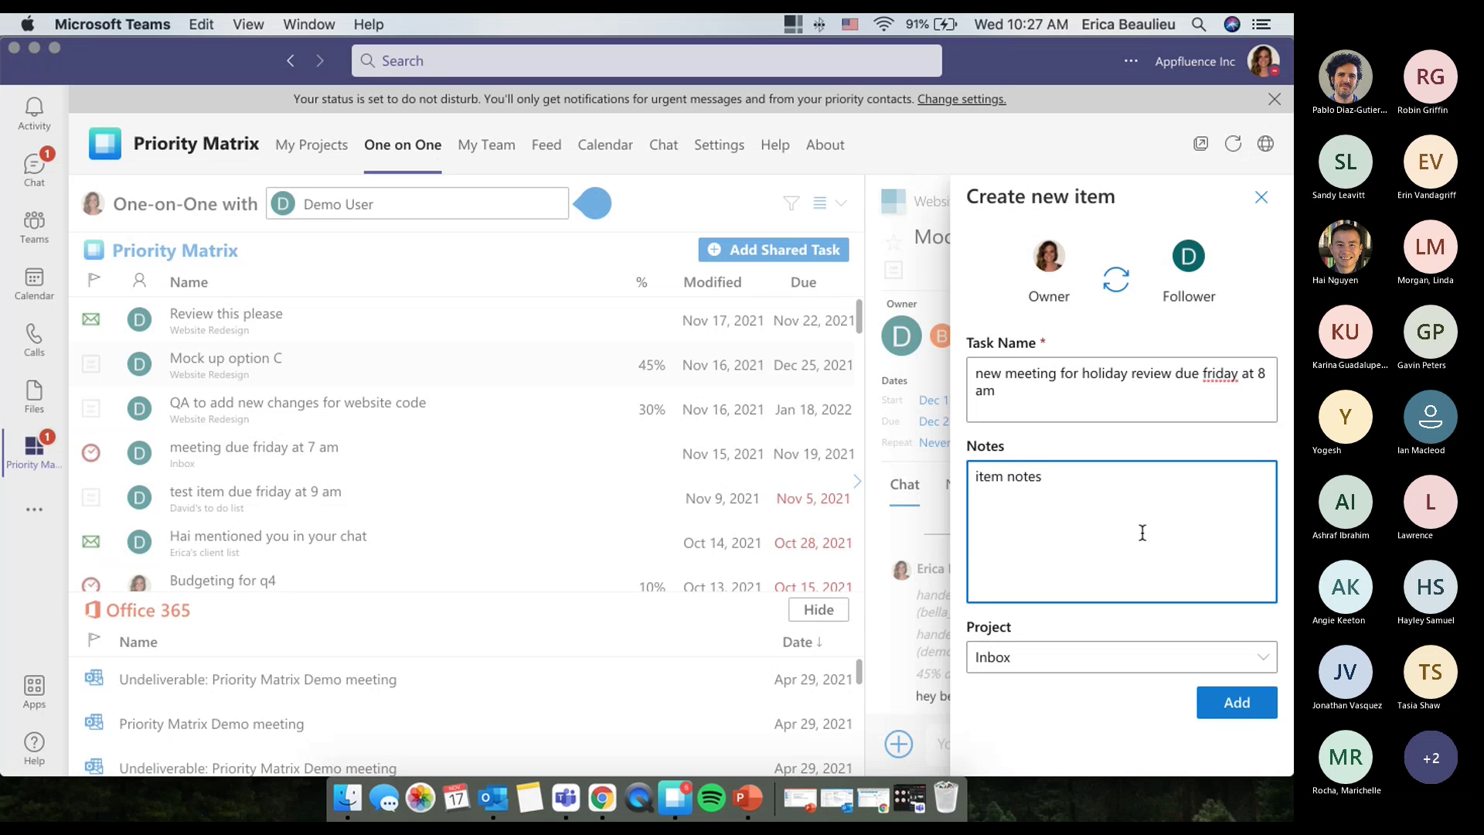
left_click(1229, 705)
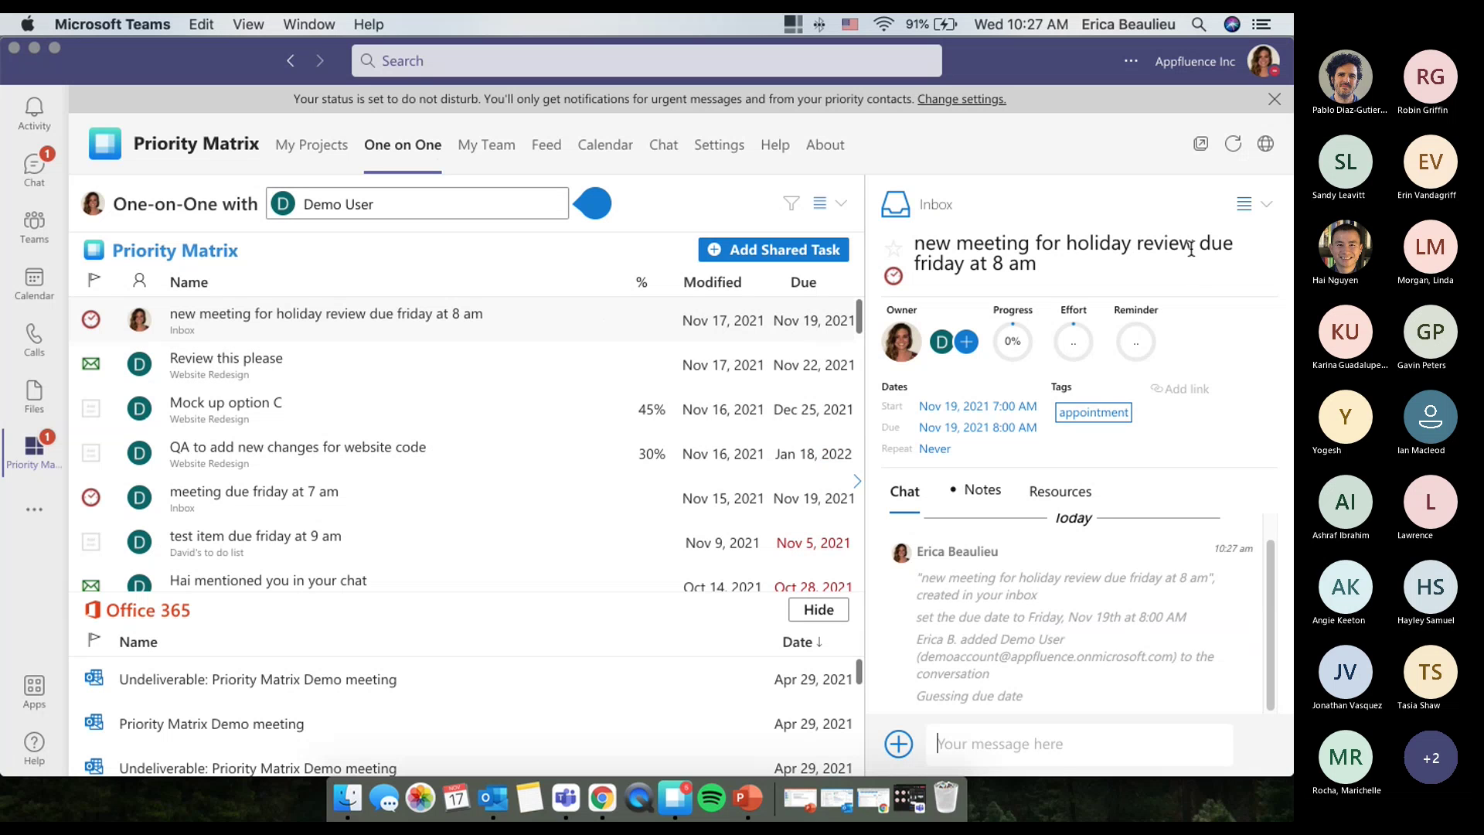
left_click_drag(1199, 244, 1211, 265)
left_click(1211, 265)
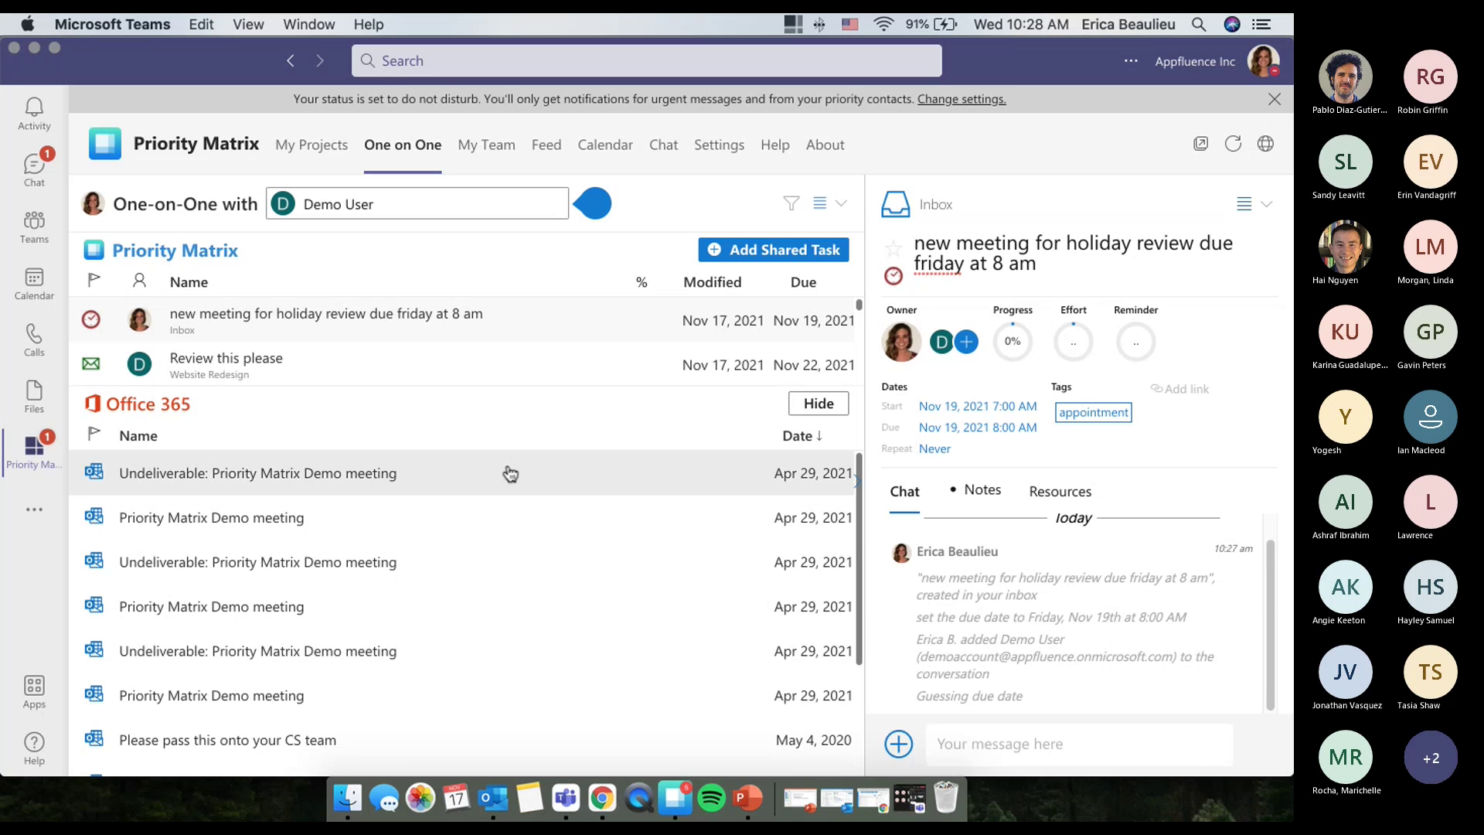
Step: Preview the first two Office 365 messages and view the form for sending "Priority Matrix Demo meeting" to Priority Matrix without adding it
left_click(510, 473)
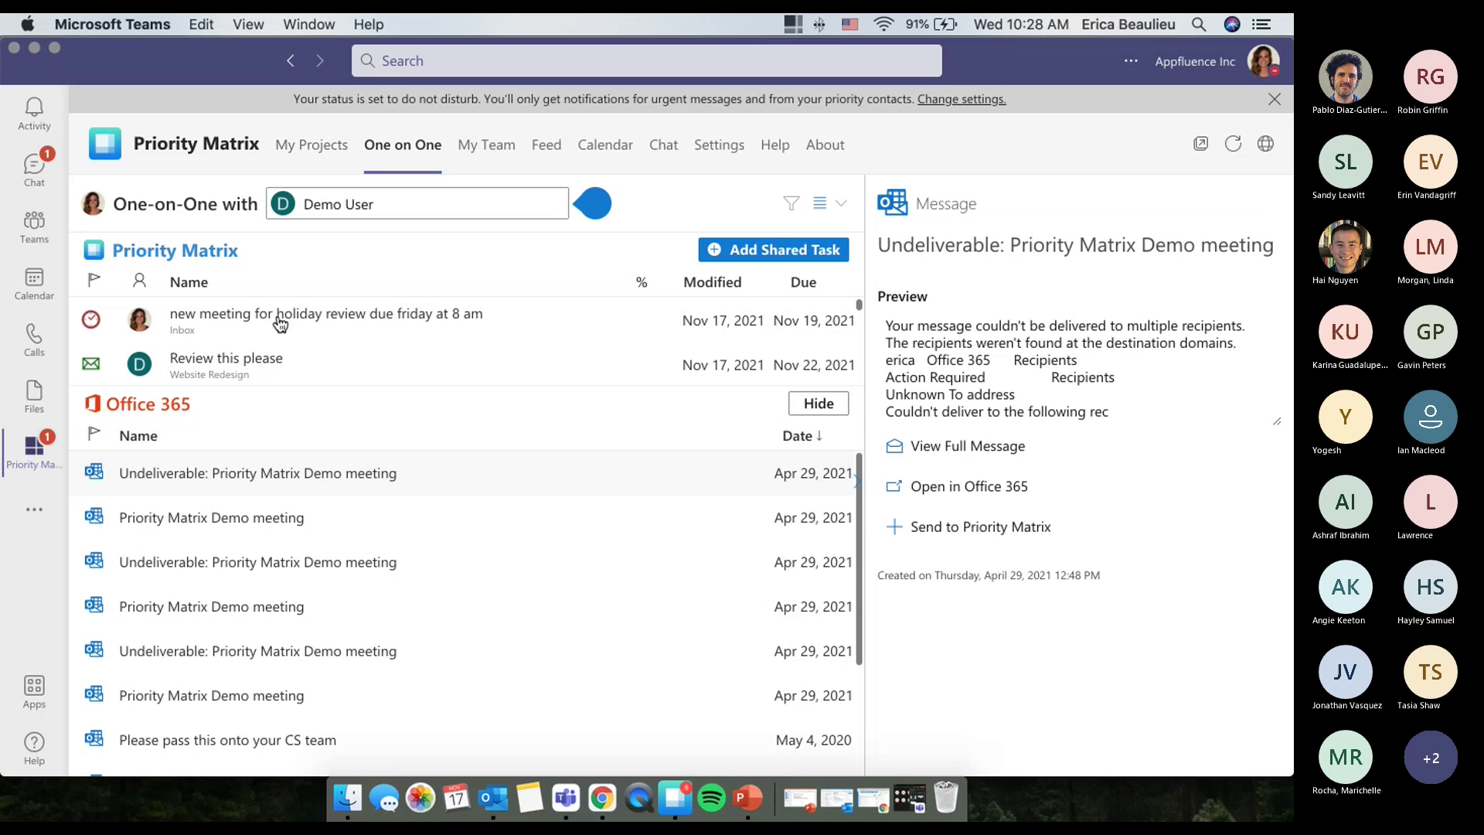
left_click(267, 517)
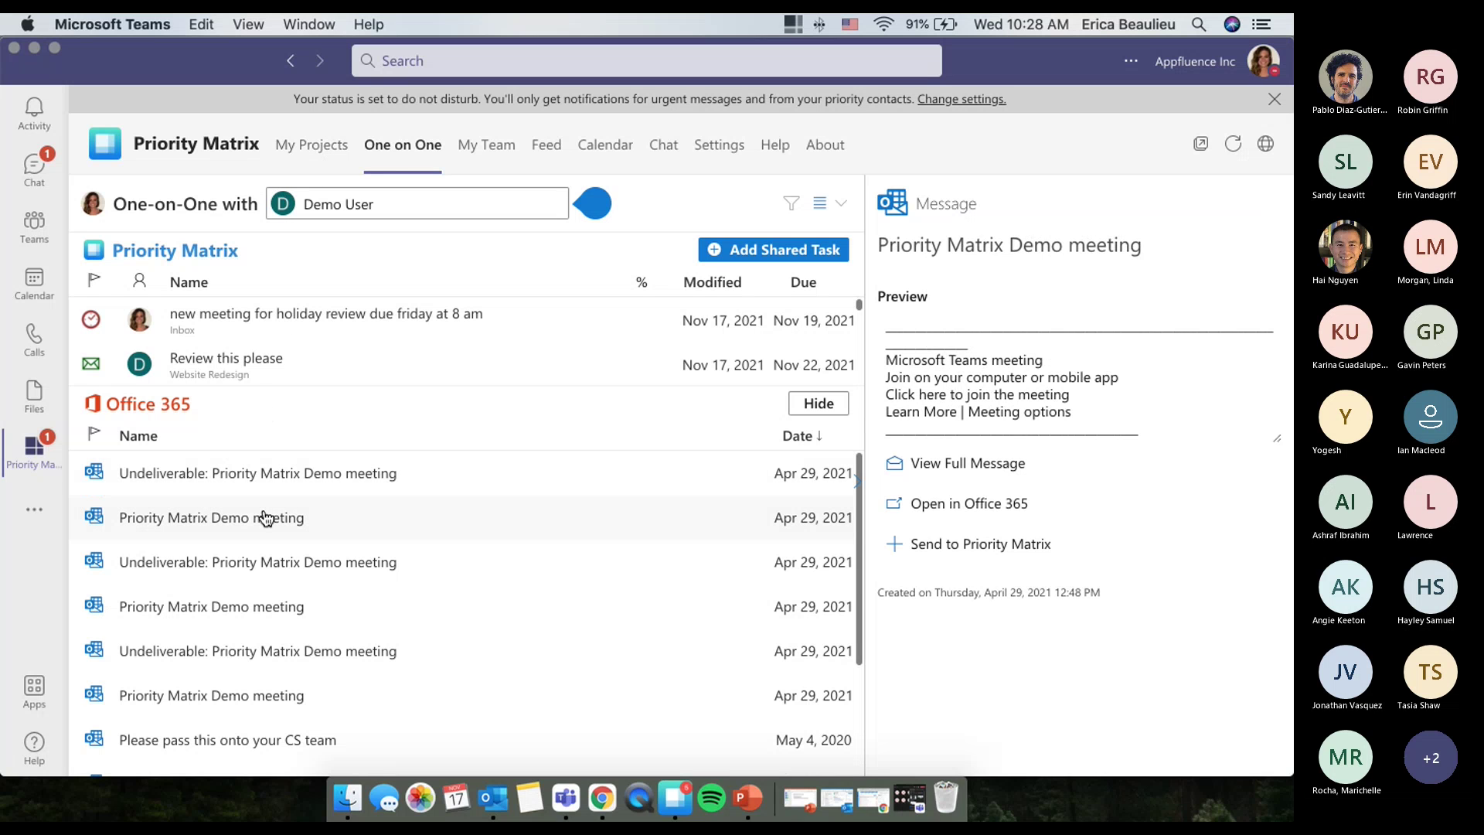
left_click(951, 553)
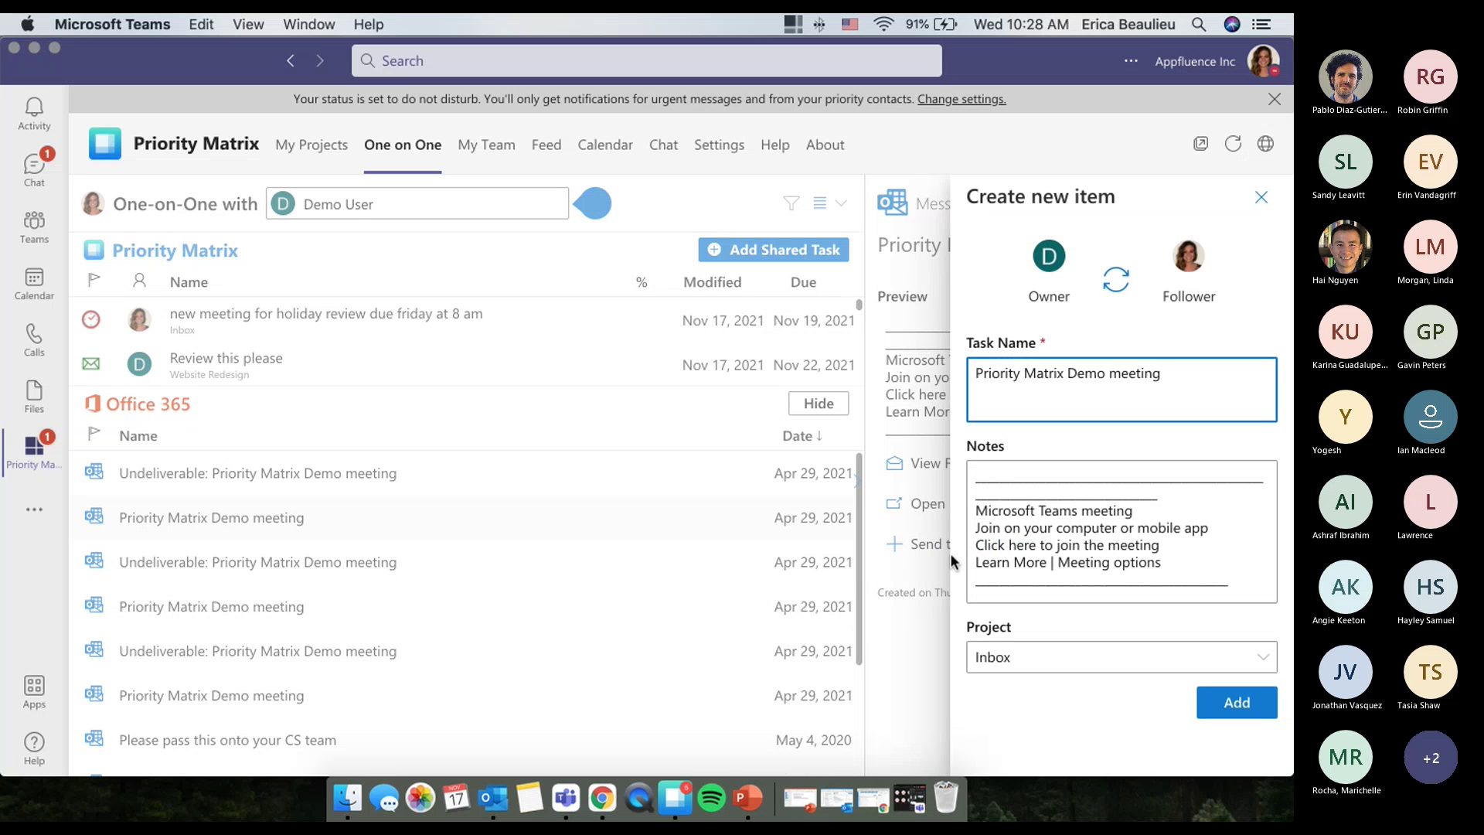
left_click(1261, 197)
left_click_drag(766, 386, 744, 512)
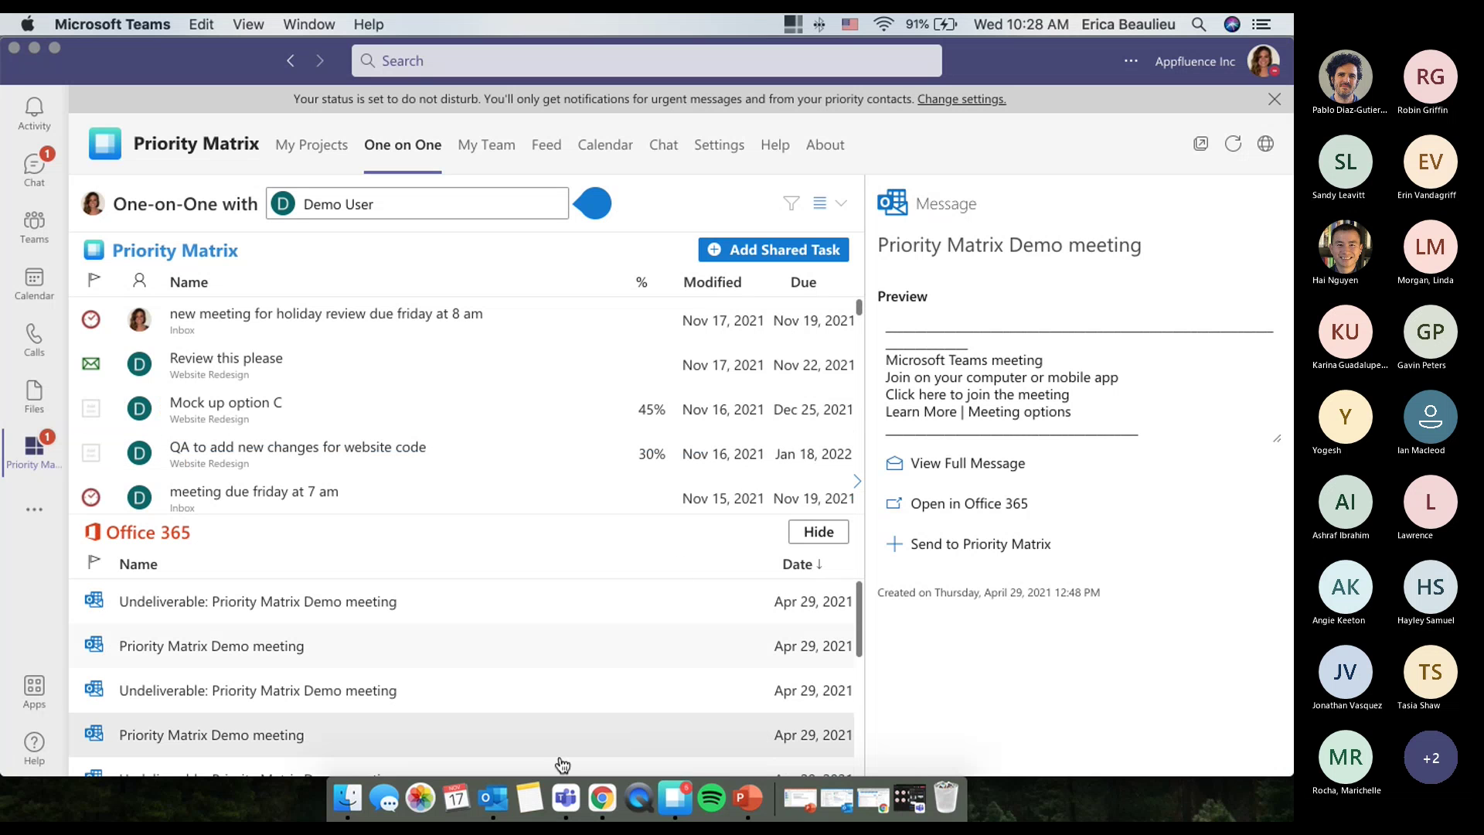
Step: Switch to Outlook and assign the "Review this please" action item to the lower-right quadrant of the Website Redesign project
left_click(495, 799)
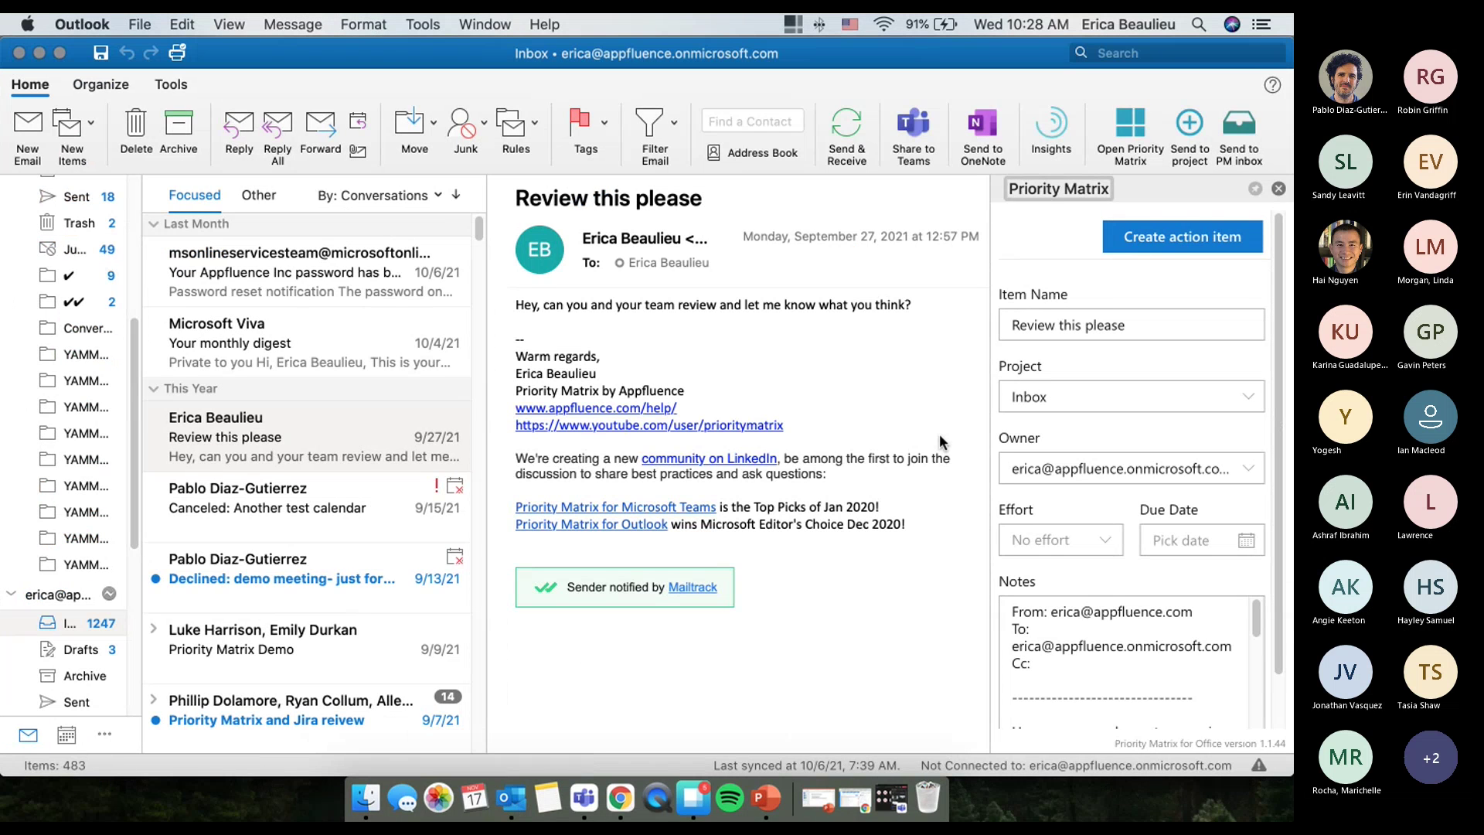
left_click(1052, 263)
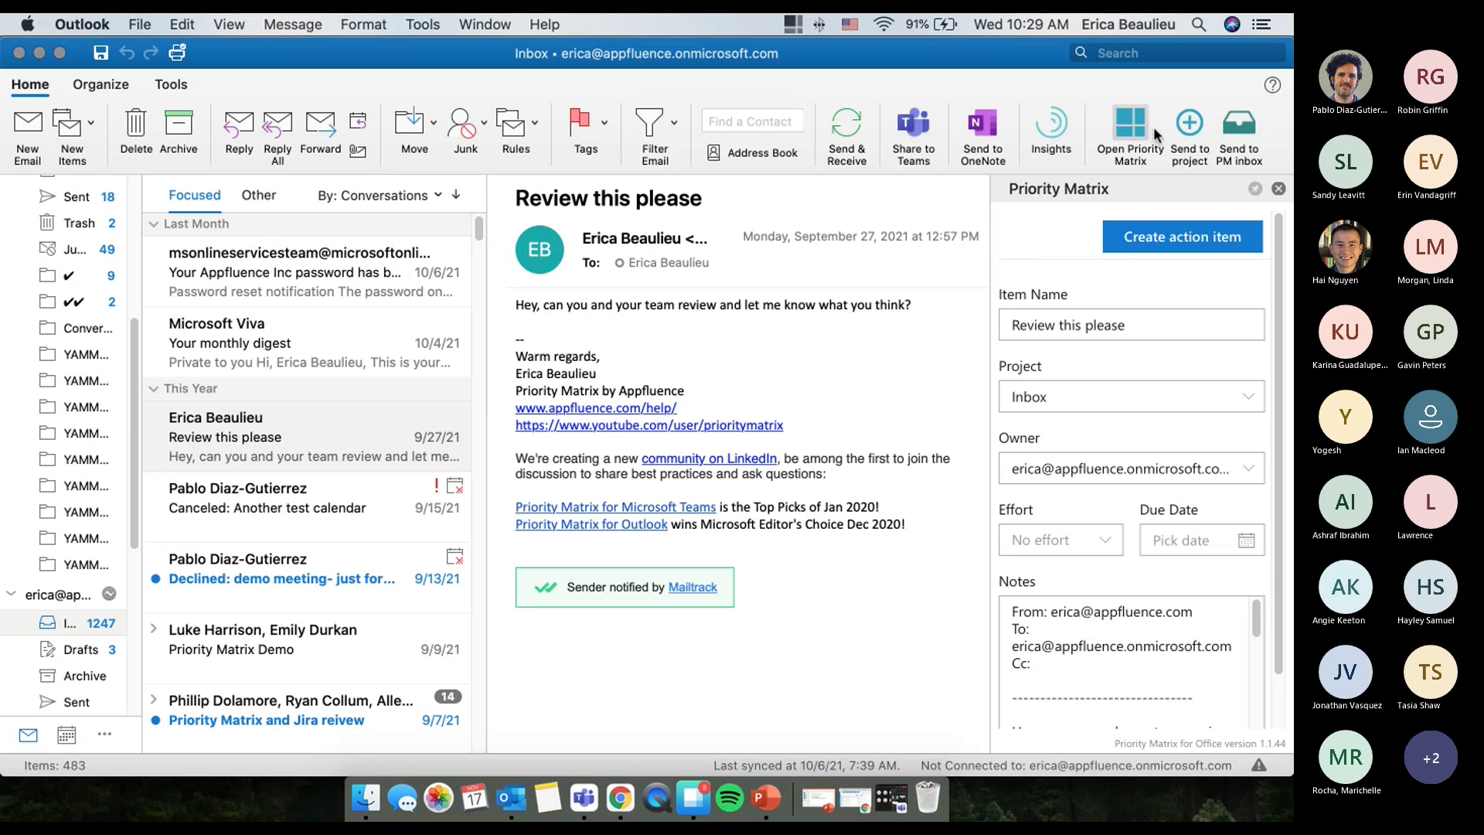
left_click(1110, 396)
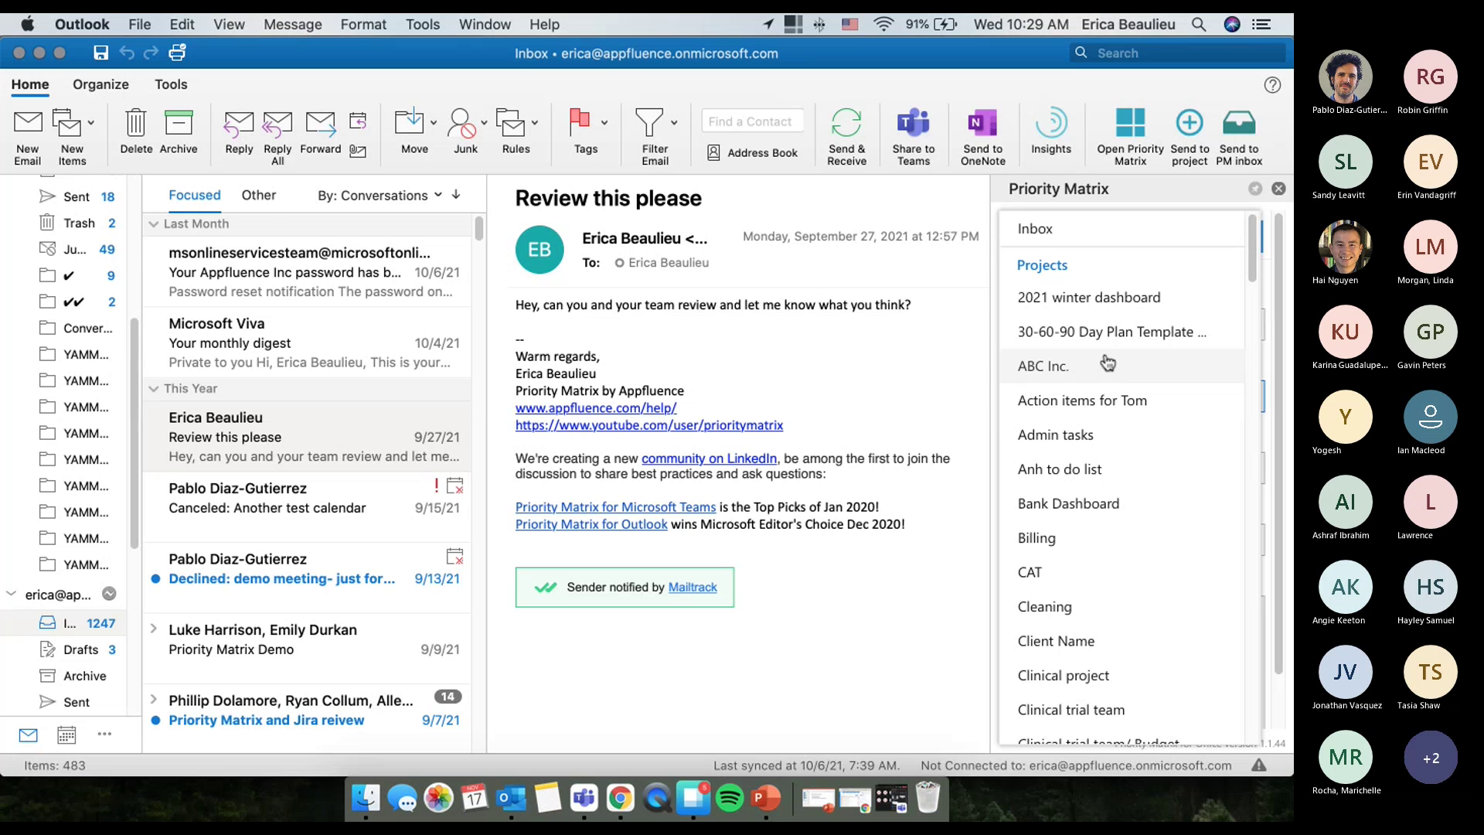
scroll(1107, 364, "down", 15)
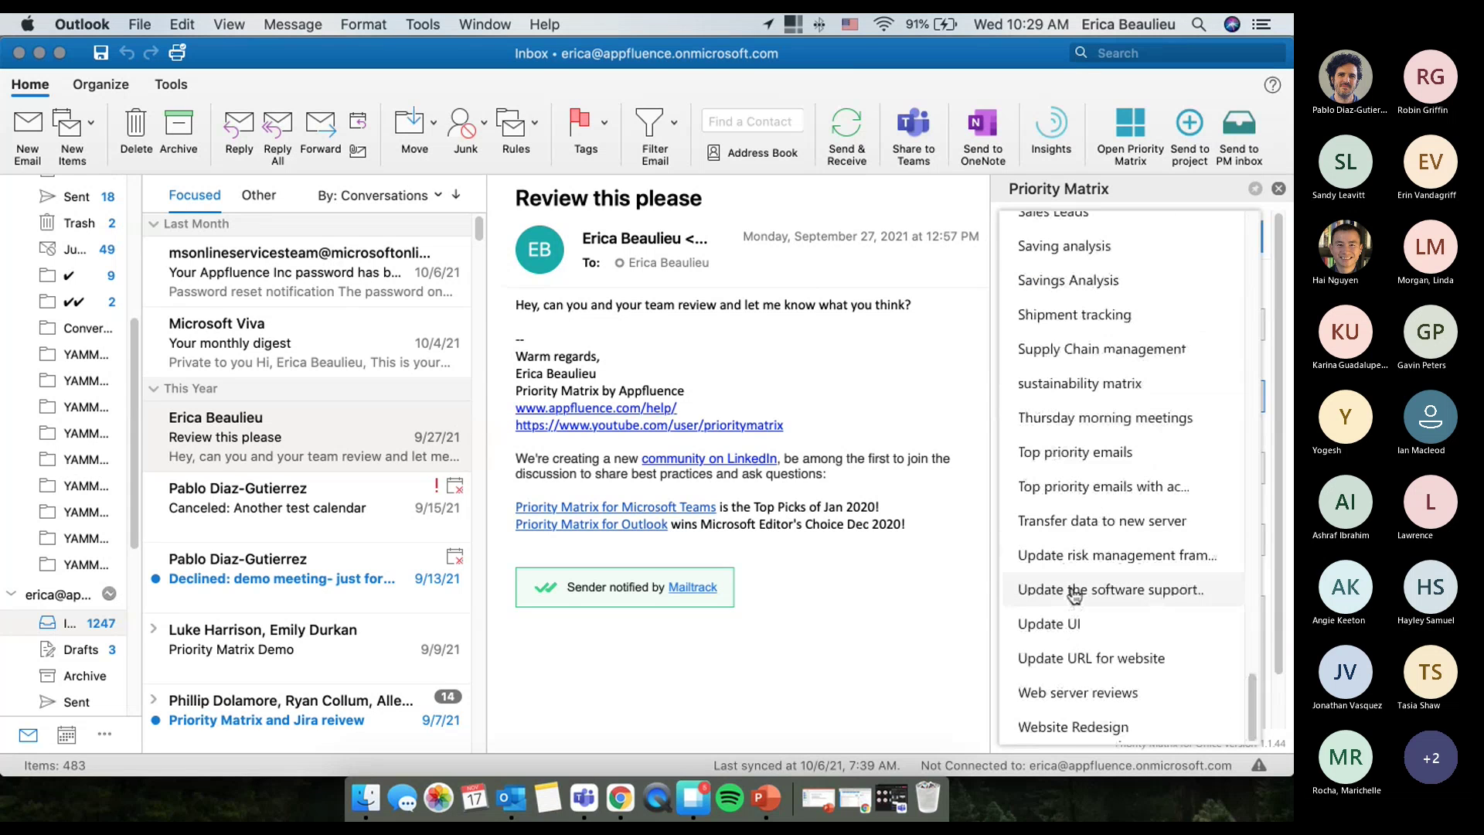
left_click(1073, 726)
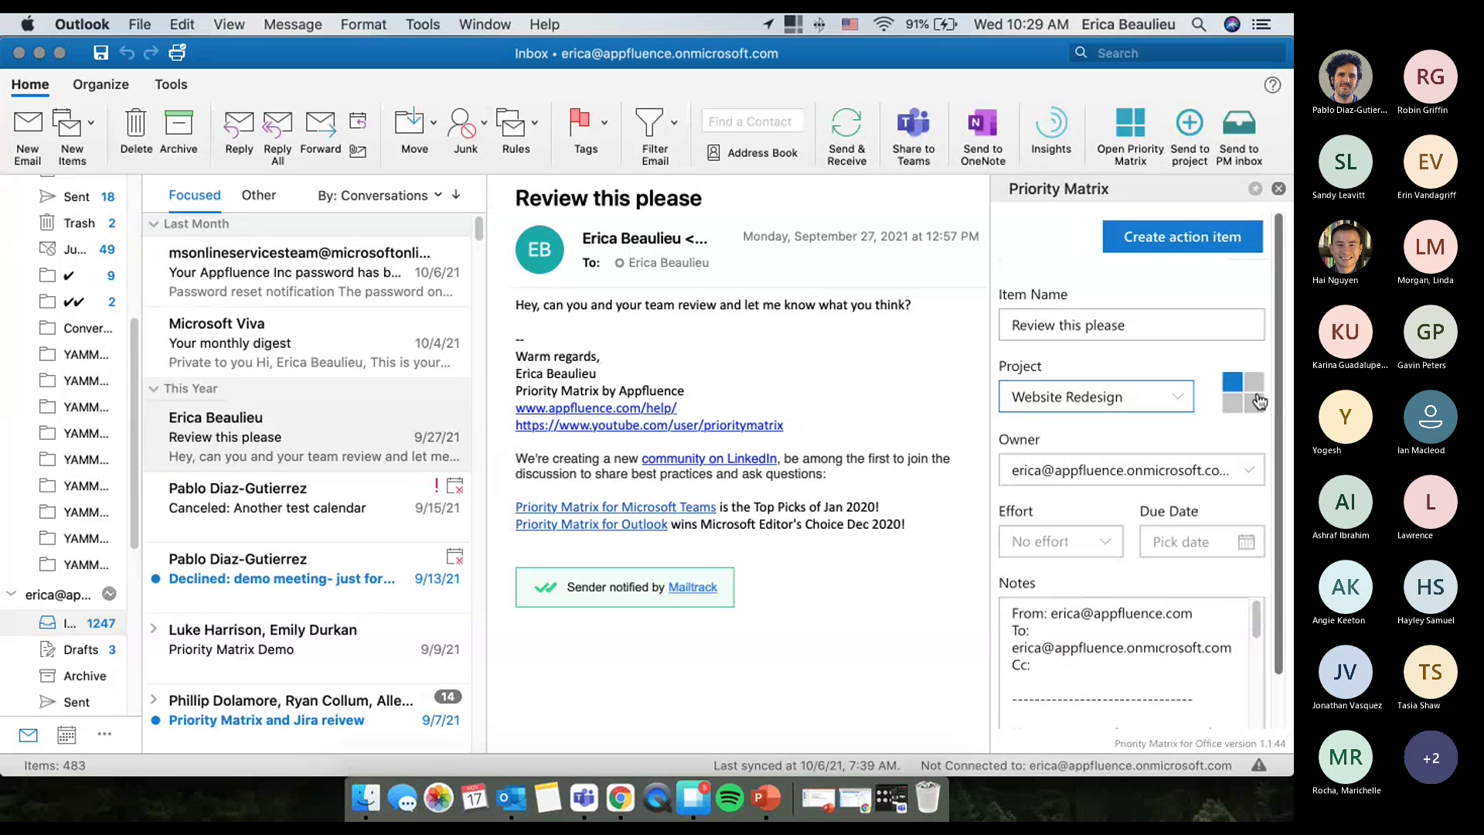
key("Tab")
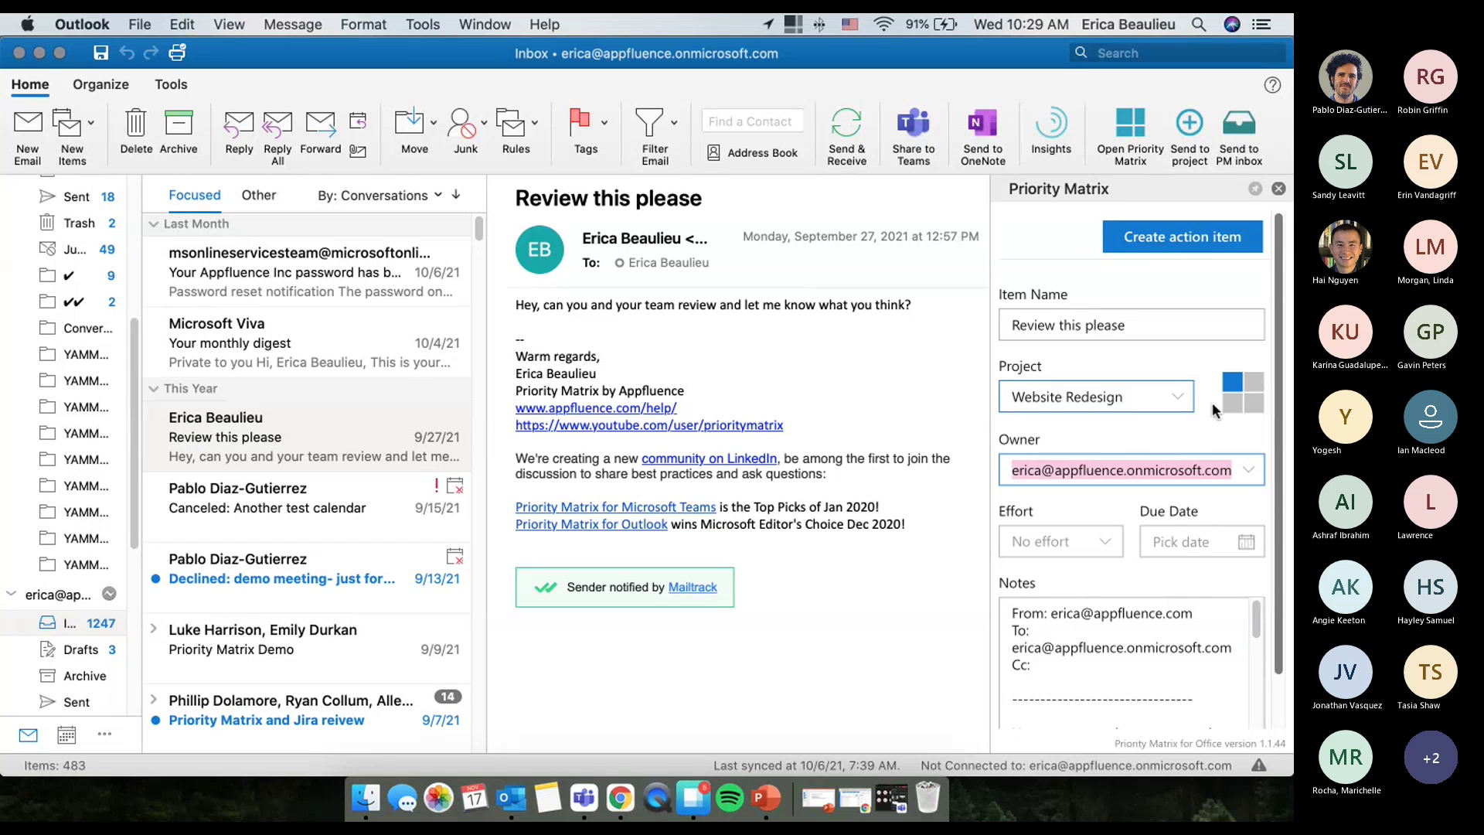
left_click(1255, 402)
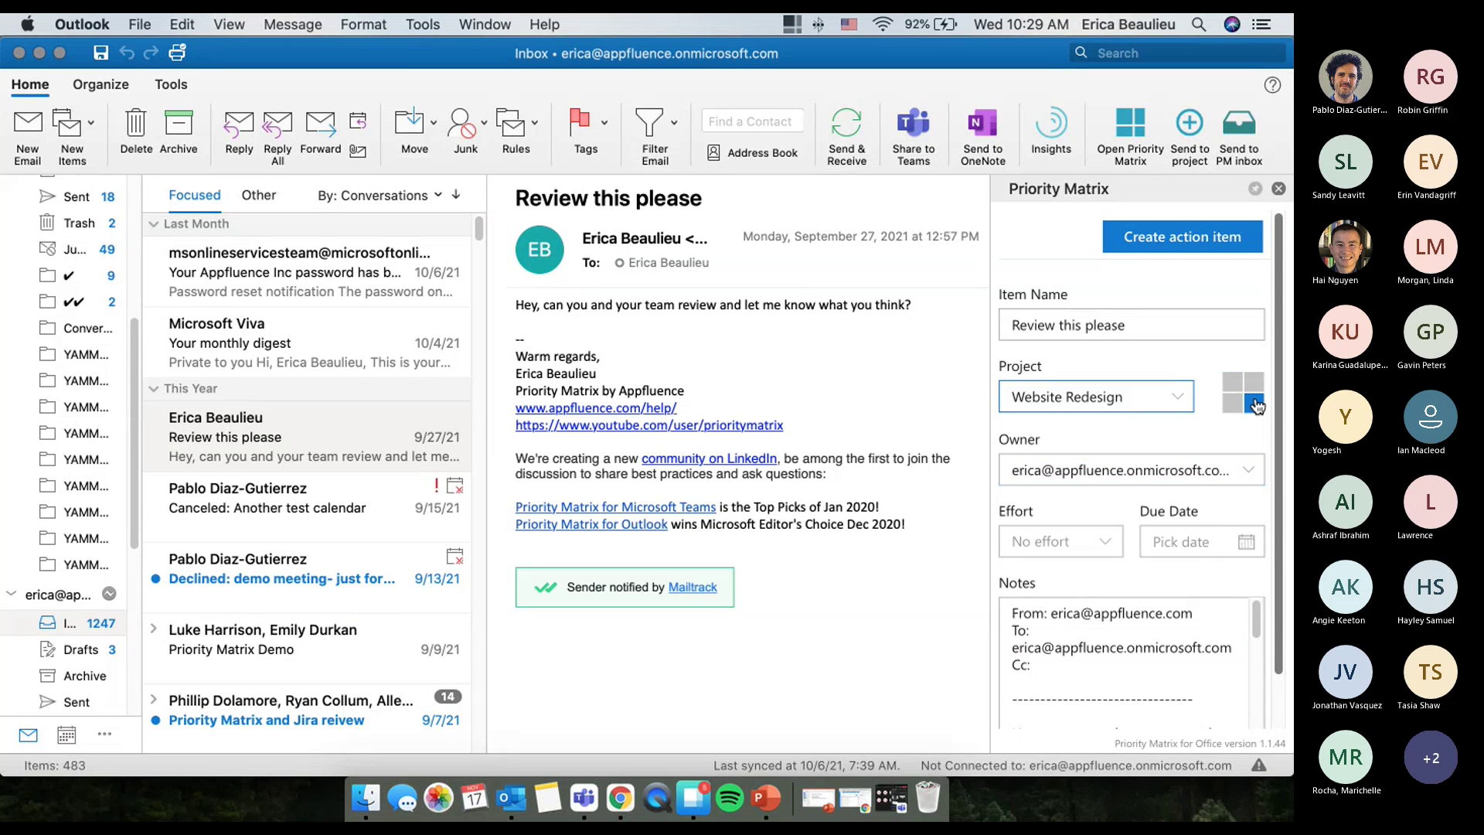
Step: Set the "Review this please" action item's due date to November 24, 2021 and create the item
left_click(1246, 541)
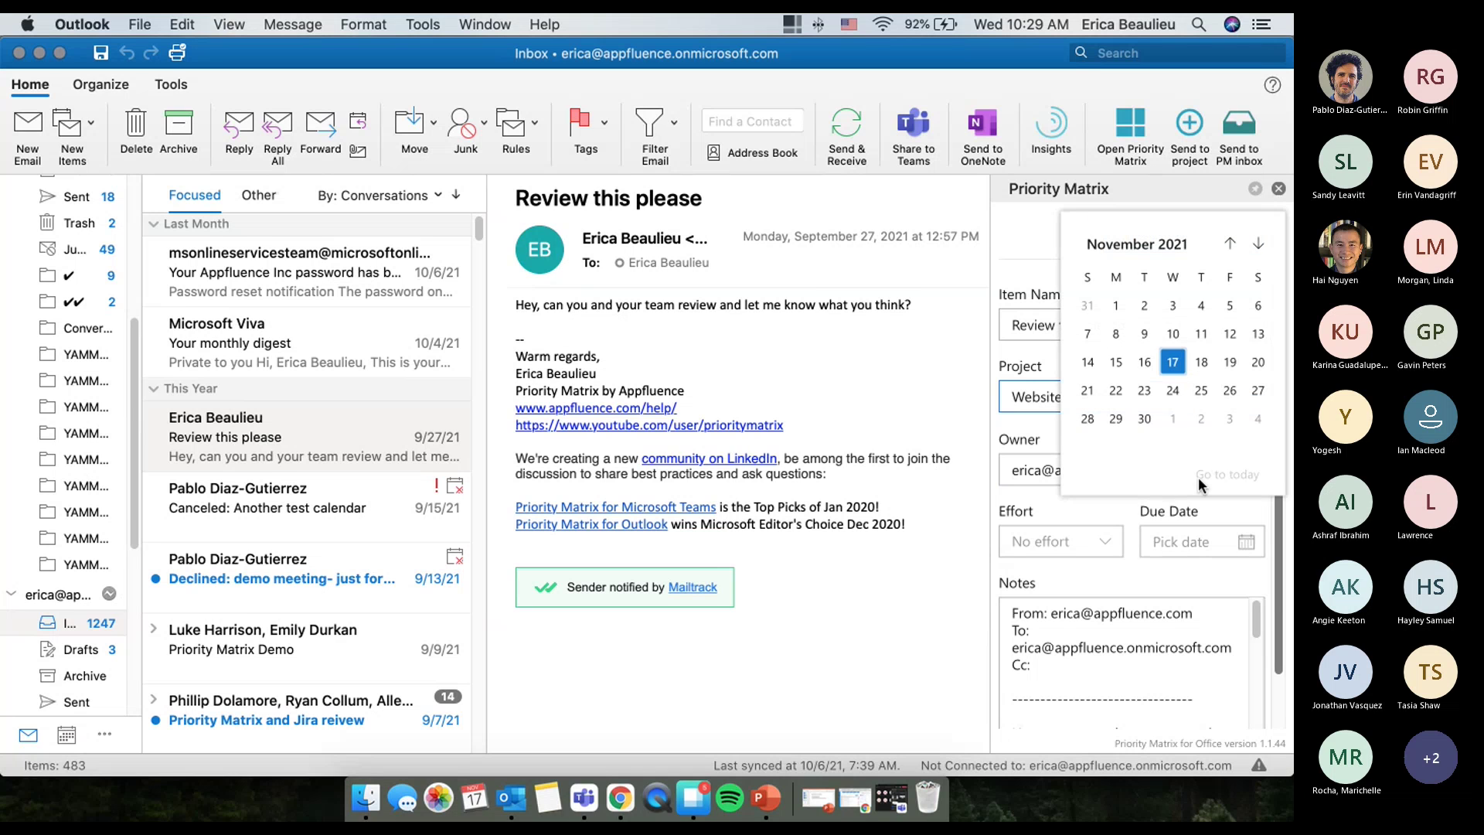
left_click(1174, 391)
left_click(1213, 248)
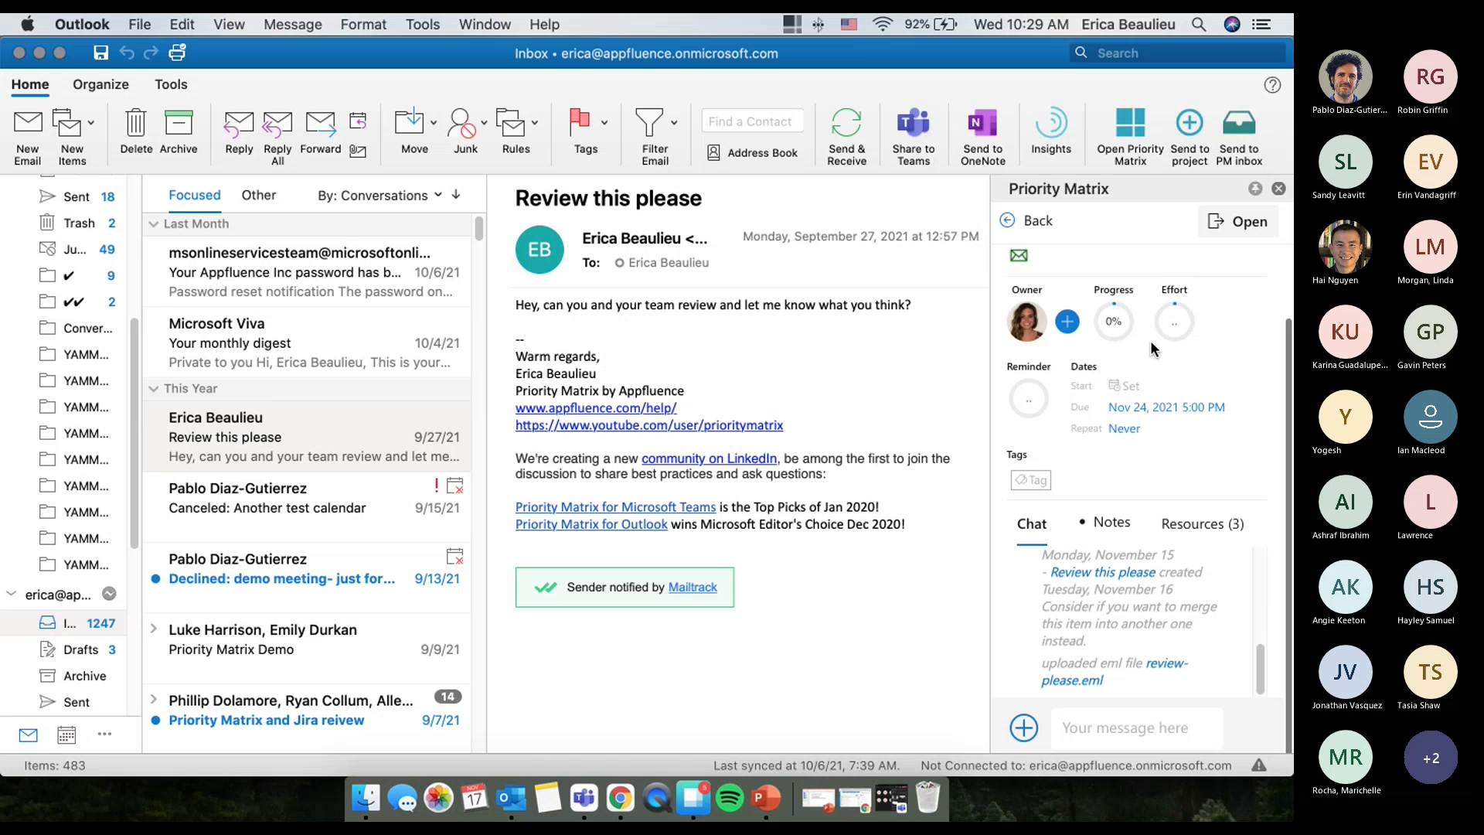
Step: Set the new item's progress to 35%, reassign it to the team member with the orange B avatar, and return to the add-in's main view
mouse_move(1150, 340)
left_click(1128, 383)
left_click(1038, 338)
left_click(1093, 493)
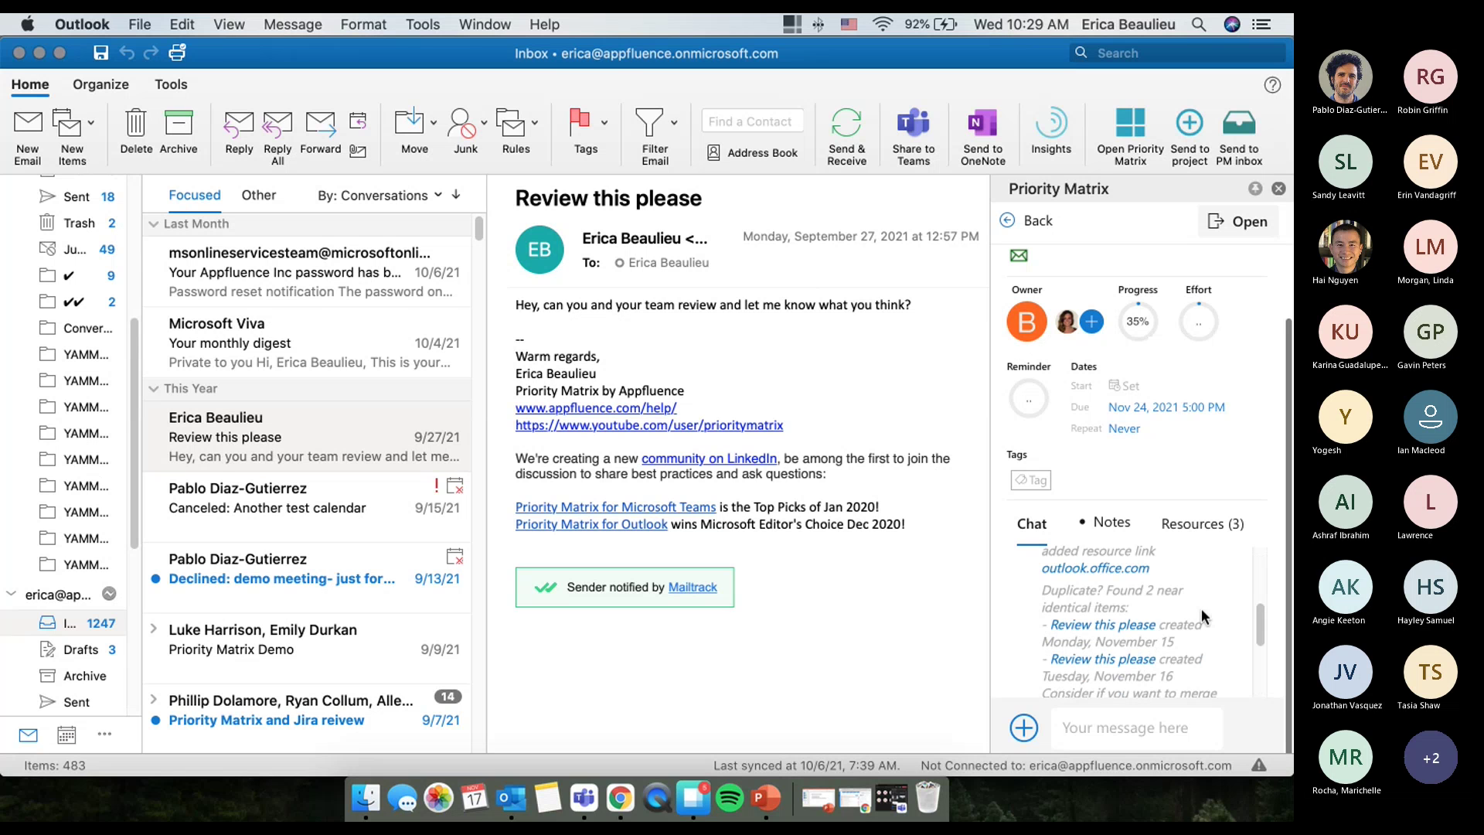
left_click_drag(990, 589, 926, 596)
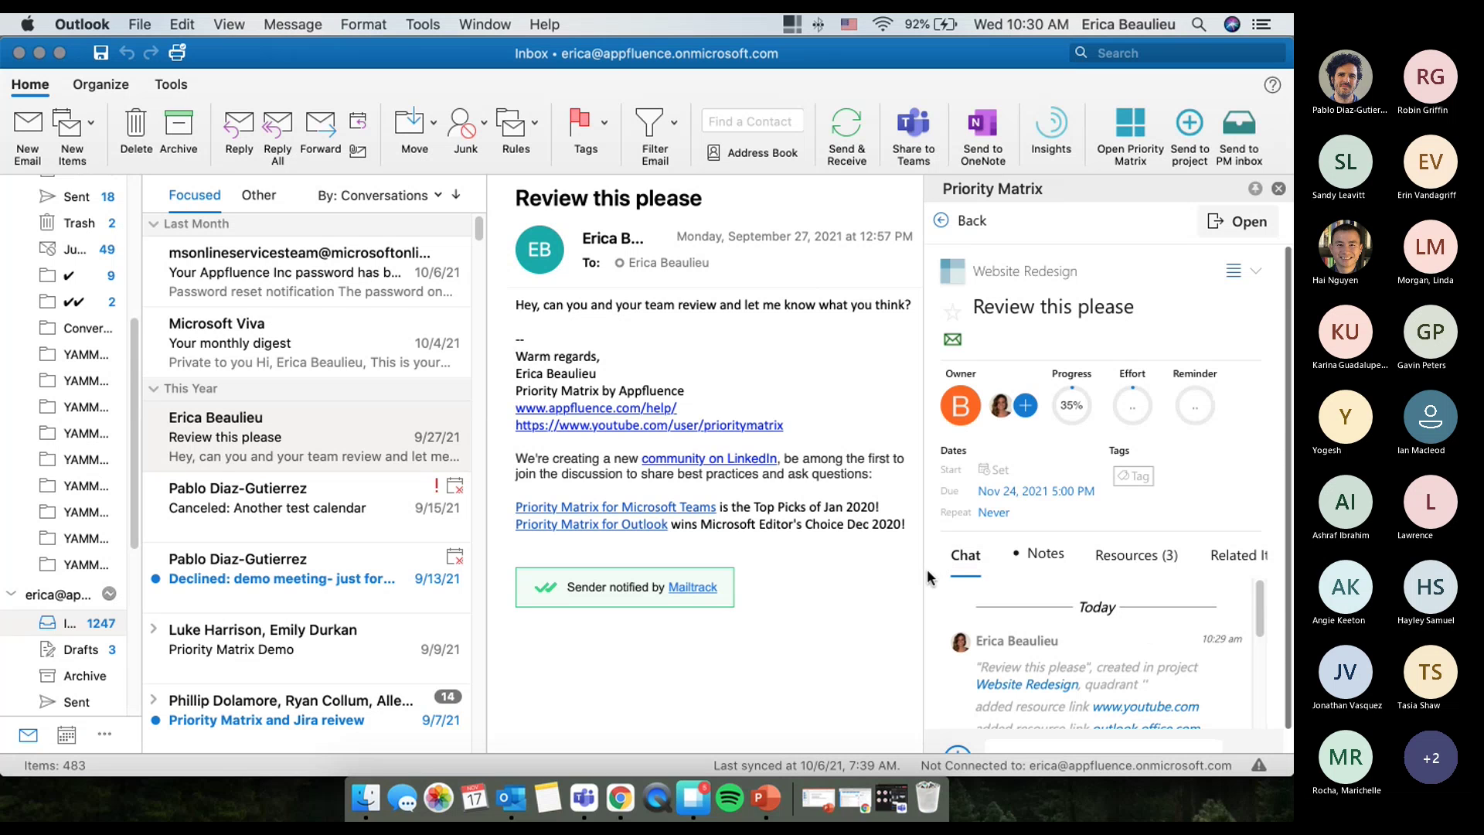
left_click(963, 220)
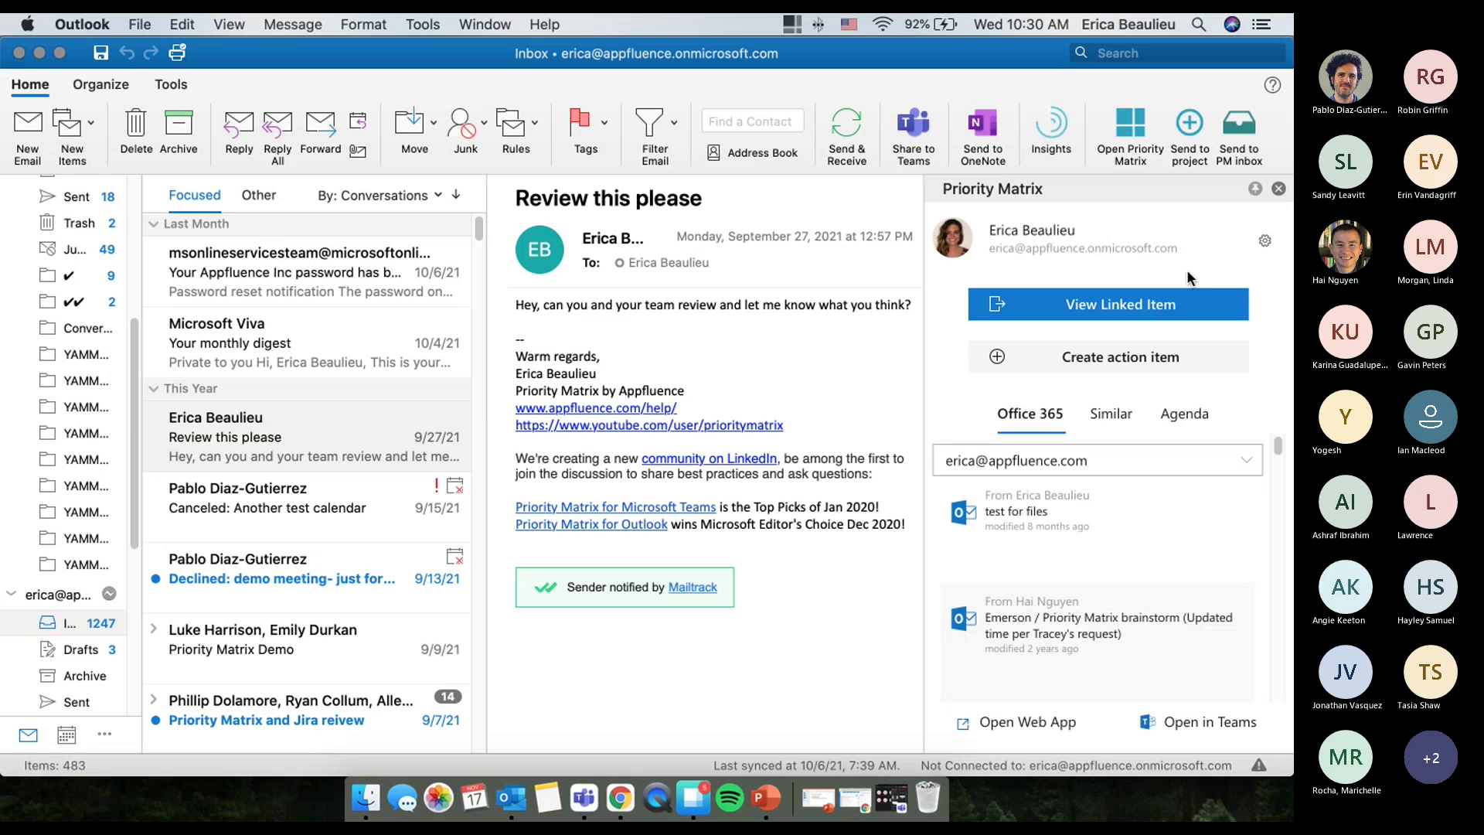
Step: Switch to Microsoft Teams and show the list of all projects in Priority Matrix
left_click(580, 817)
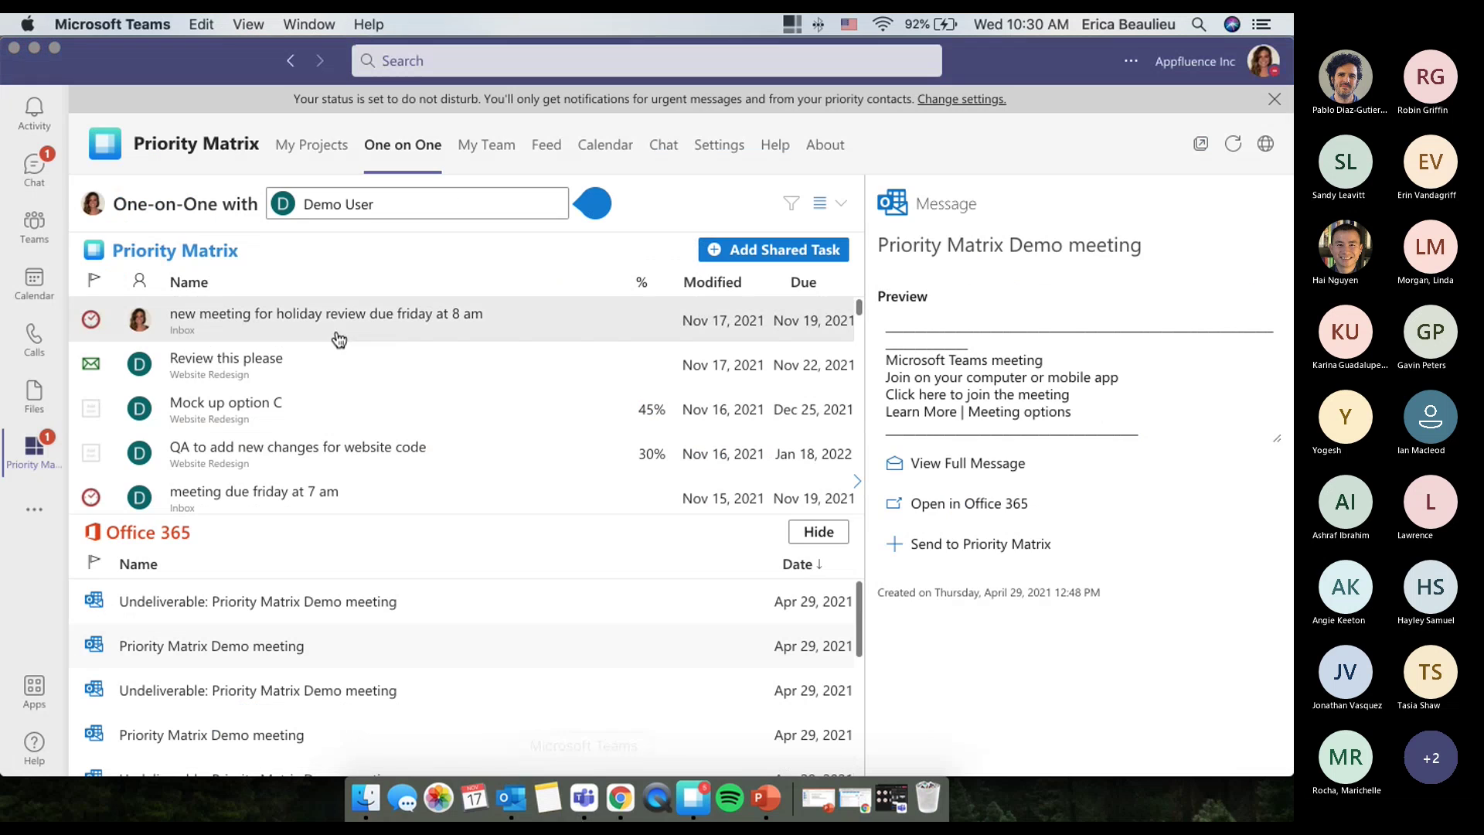
left_click(339, 164)
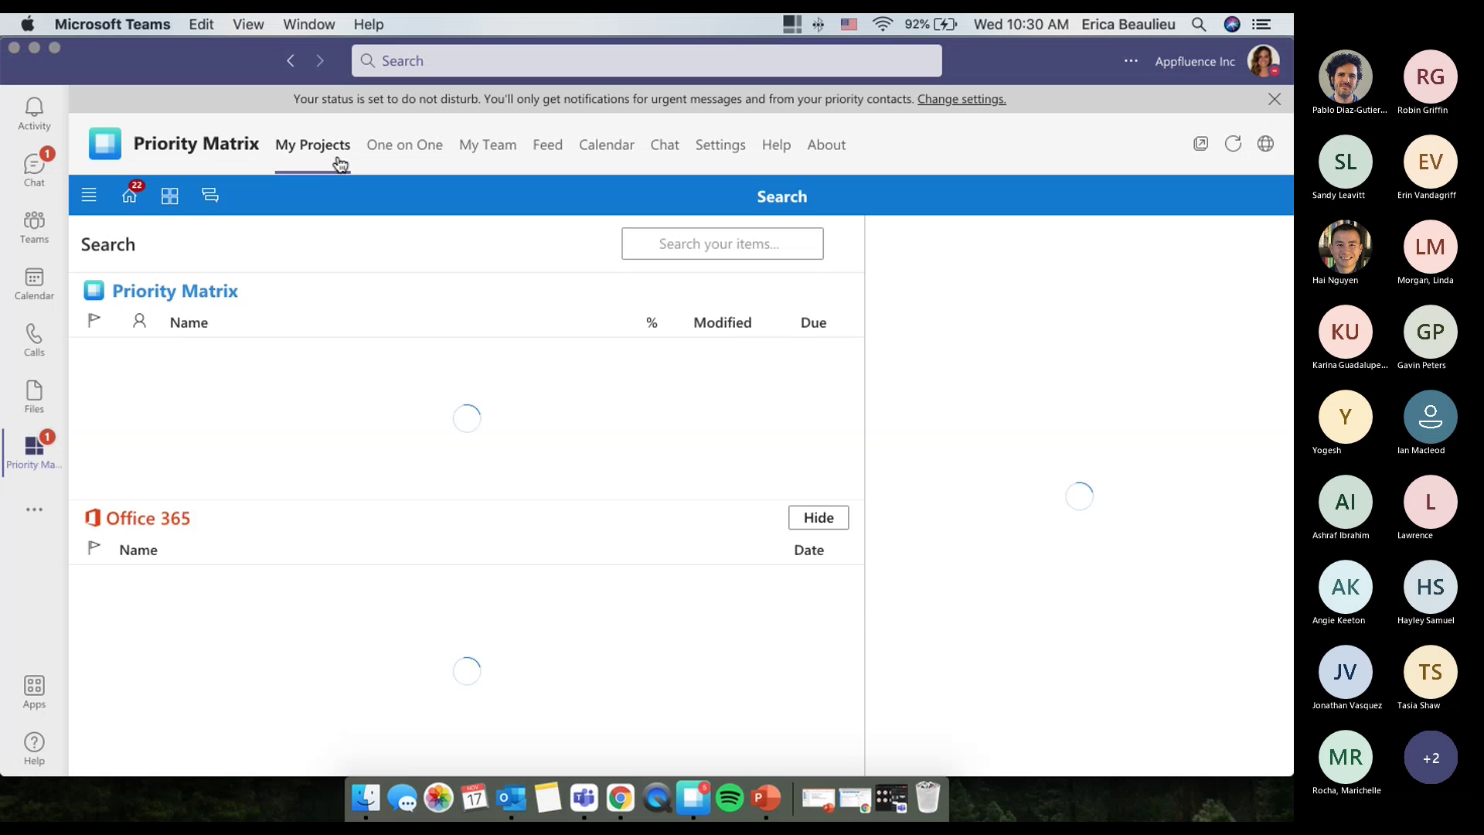
left_click(171, 202)
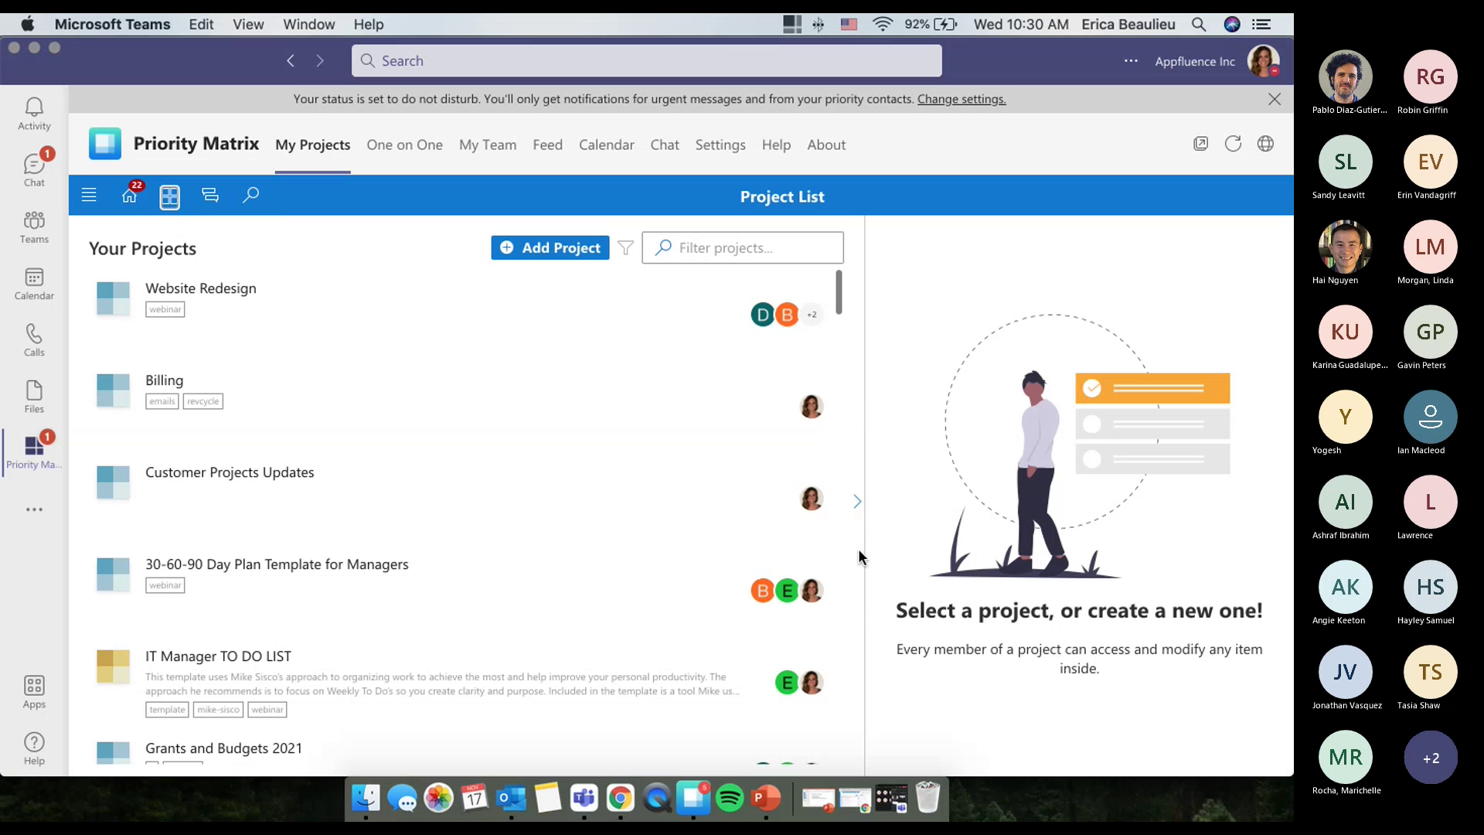
Step: Switch to the PowerPoint webinar presentation and go to slide 9, "Questions?"
left_click(766, 798)
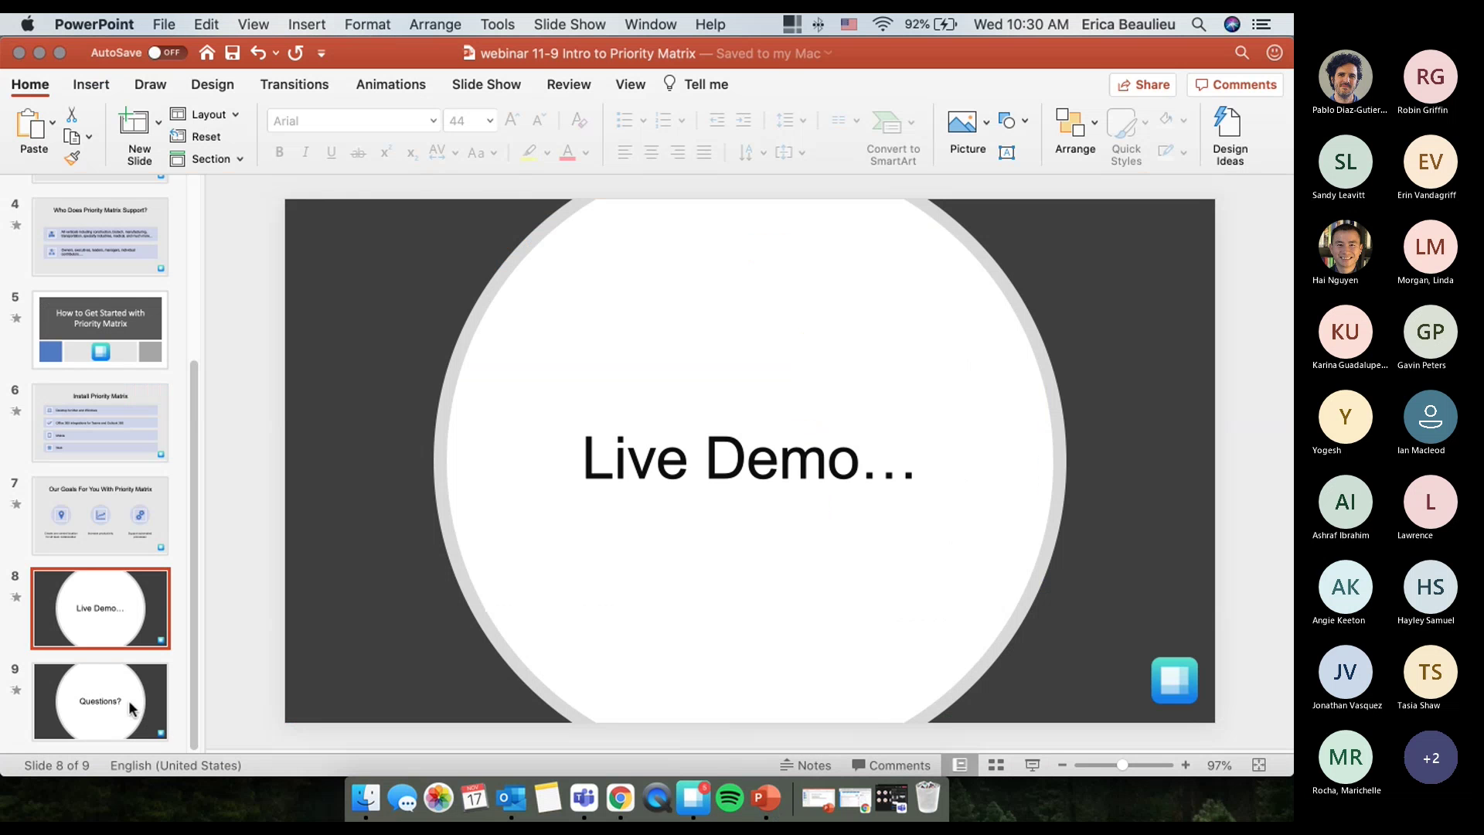
key("Down")
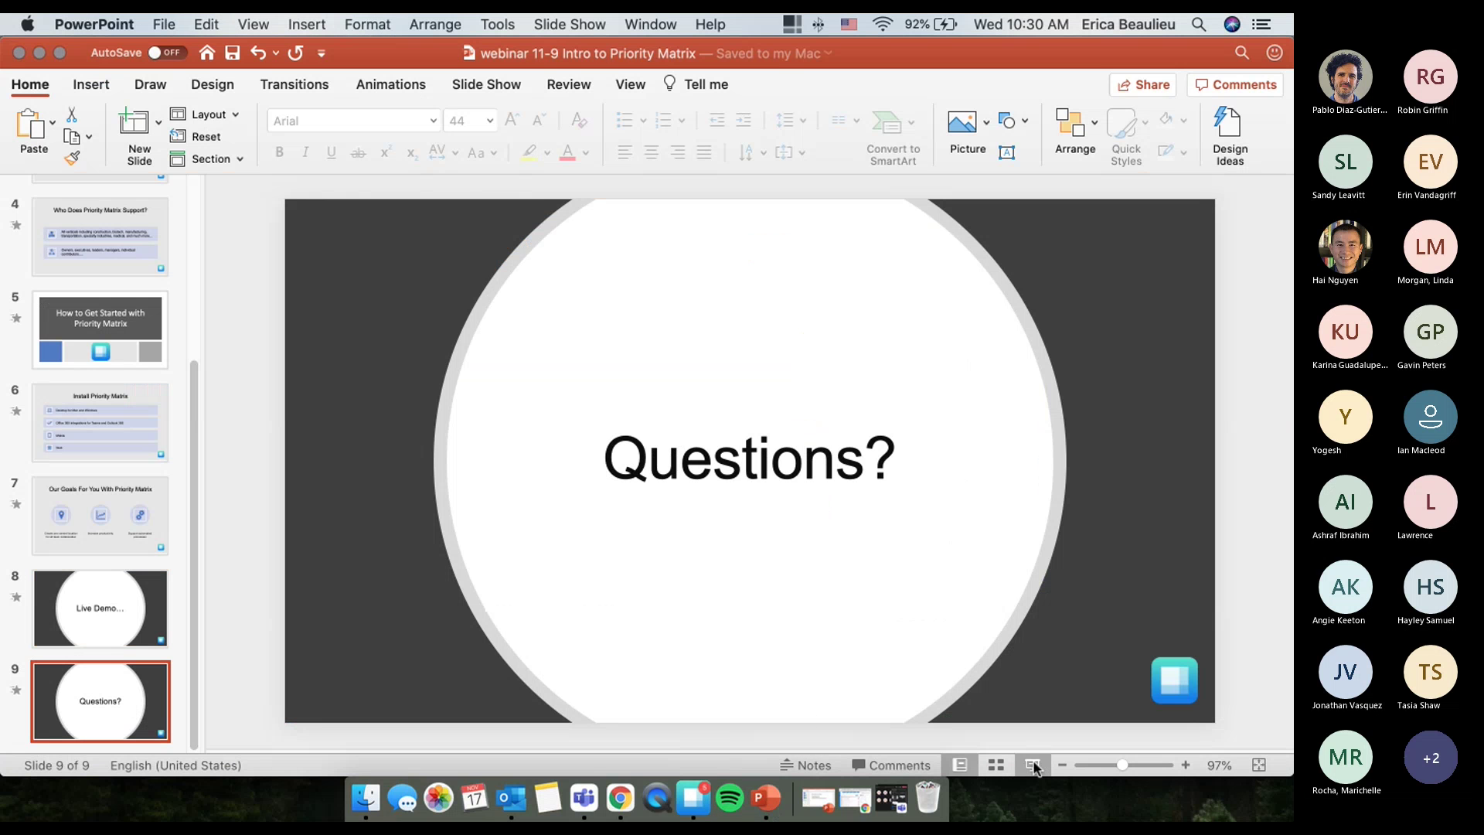